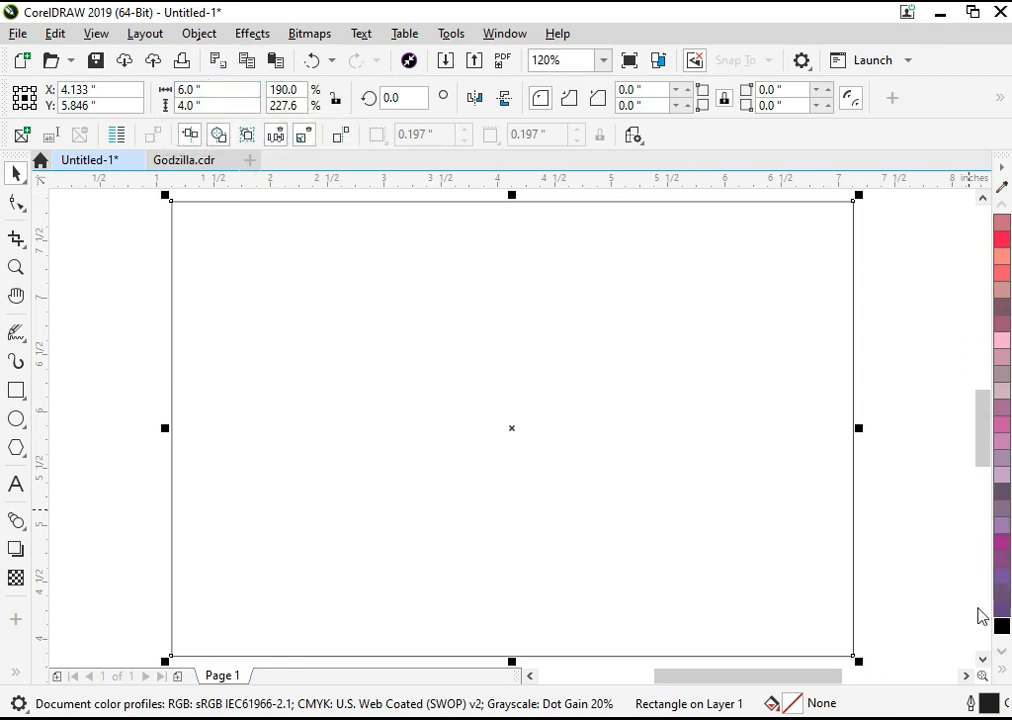
Bring the dragon image 1051474 from the Design 1 folder in File Explorer into the CorelDRAW drawing.
{"action": "left_click", "coordinate": [577, 717]}
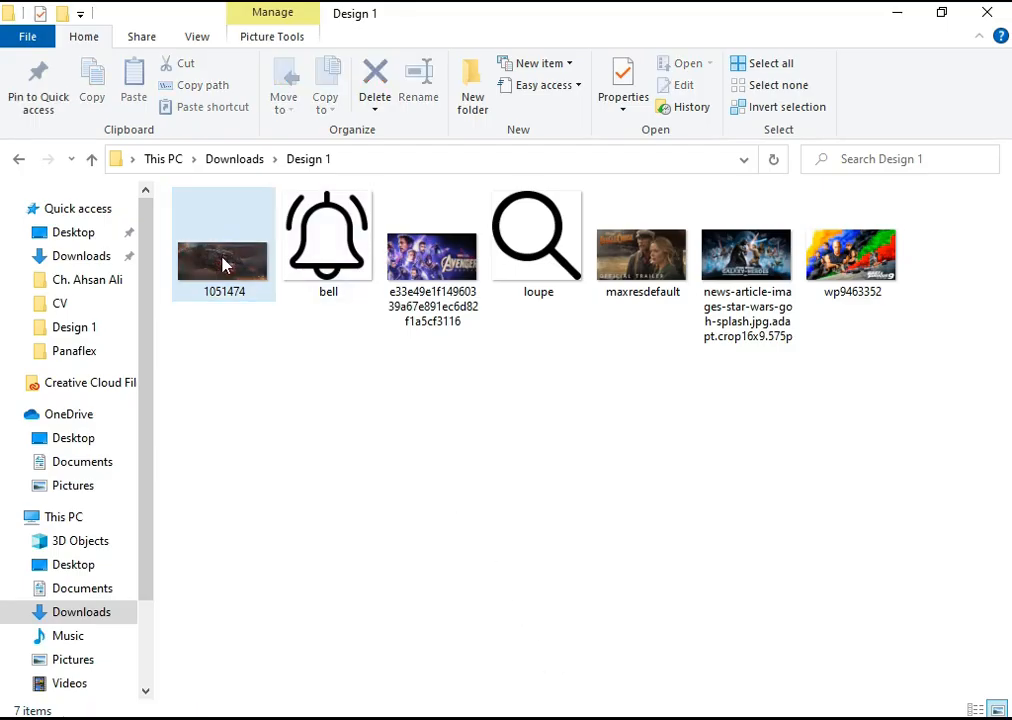
{"action": "left_click_drag", "start_coordinate": [222, 264], "coordinate": [90, 395]}
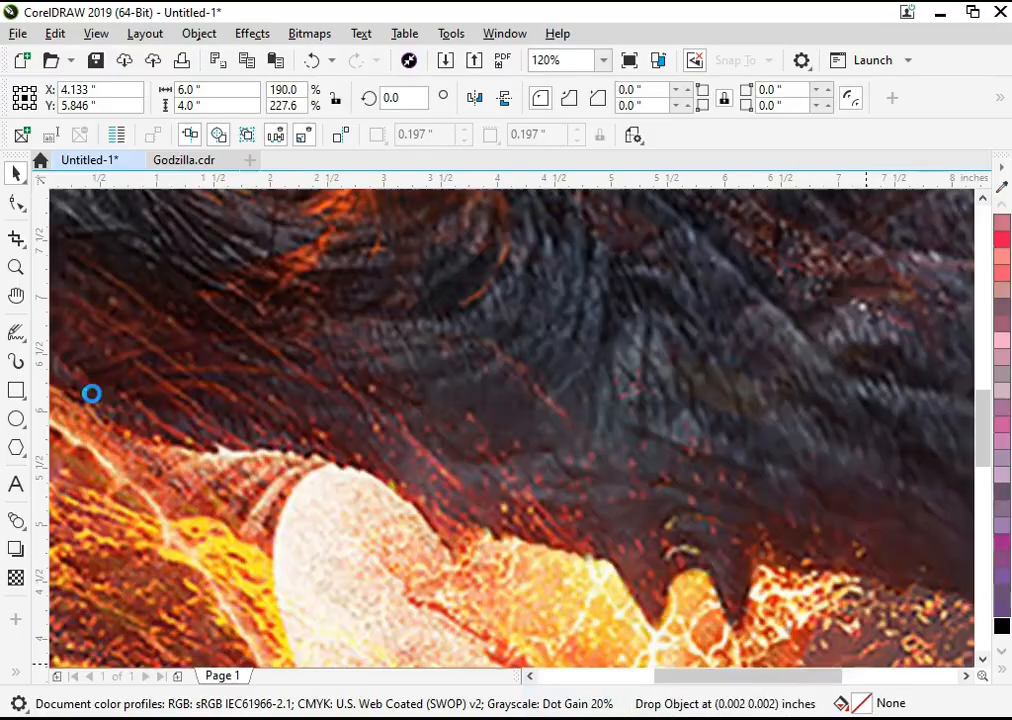
{"action": "key", "text": "F4"}
Scale the dragon image down proportionally to about 9.7 by 4.2 inches.
{"action": "left_click_drag", "start_coordinate": [952, 234], "coordinate": [669, 232]}
{"action": "key", "text": "F4"}
{"action": "left_click_drag", "start_coordinate": [645, 365], "coordinate": [650, 366]}
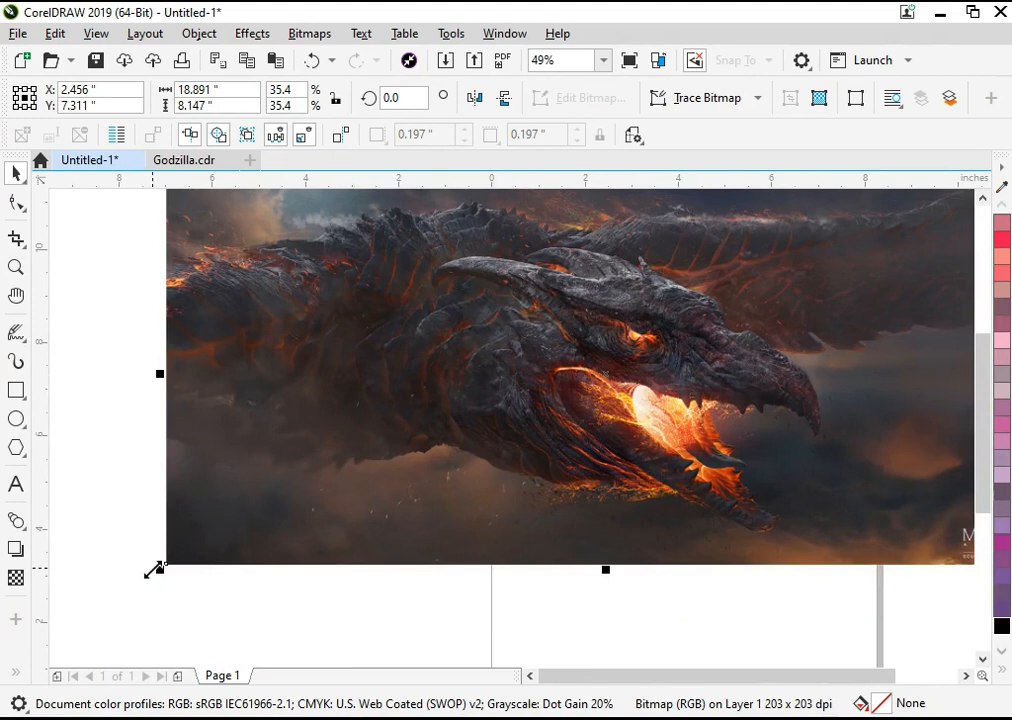
{"action": "left_click_drag", "start_coordinate": [153, 570], "coordinate": [365, 480]}
{"action": "key", "text": "F4"}
PowerClip the dragon image inside the 6 by 4 inch rectangle.
{"action": "right_click", "coordinate": [670, 378]}
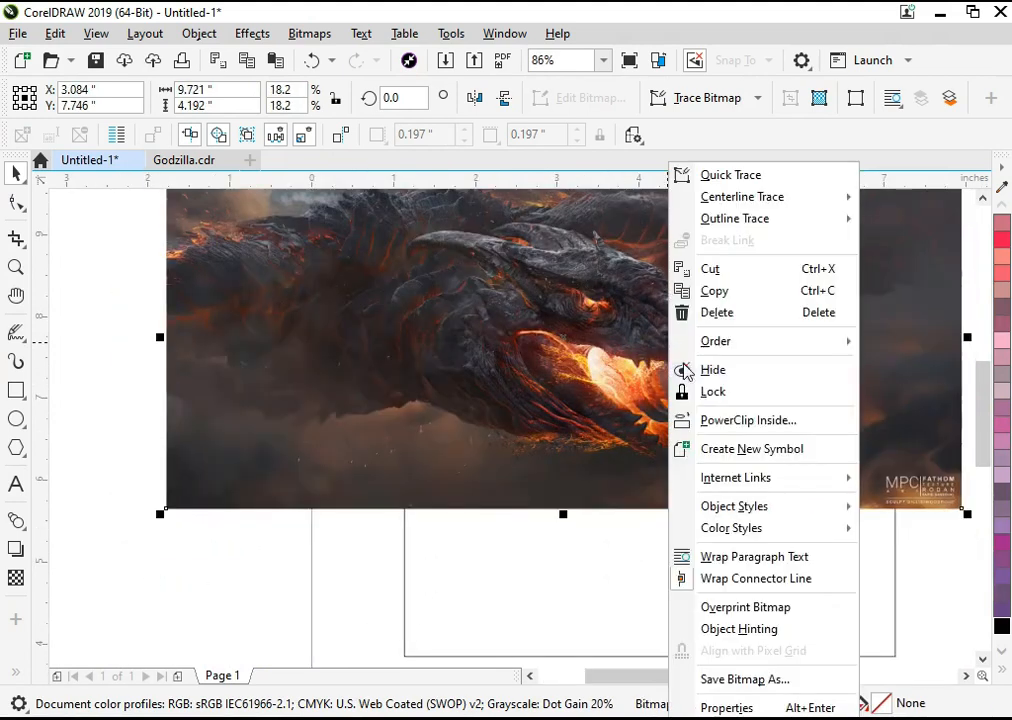
{"action": "left_click", "coordinate": [700, 421]}
{"action": "left_click", "coordinate": [707, 603]}
Mirror the clipped dragon image horizontally, position its head within the rectangle frame, and finish editing the PowerClip contents.
{"action": "left_click_drag", "start_coordinate": [580, 390], "coordinate": [672, 497]}
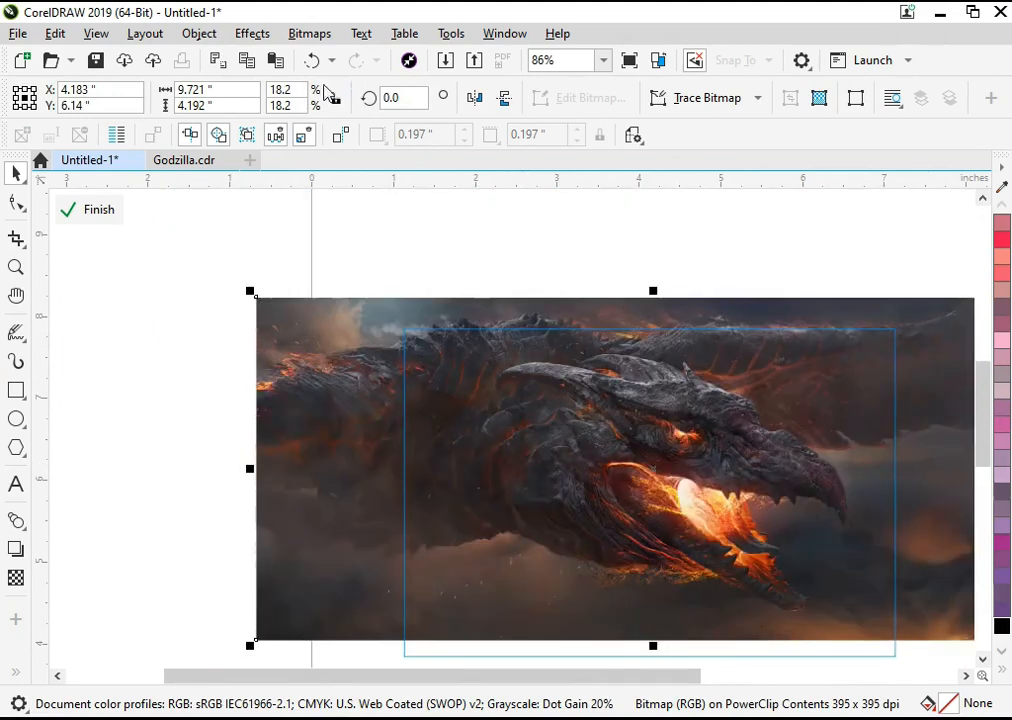
{"action": "left_click", "coordinate": [479, 97]}
{"action": "key", "text": "F4"}
{"action": "left_click_drag", "start_coordinate": [541, 414], "coordinate": [552, 441]}
{"action": "scroll", "coordinate": [440, 506], "scroll_direction": "down", "scroll_amount": 2}
{"action": "key", "text": "F2"}
{"action": "left_click_drag", "start_coordinate": [235, 373], "coordinate": [782, 603]}
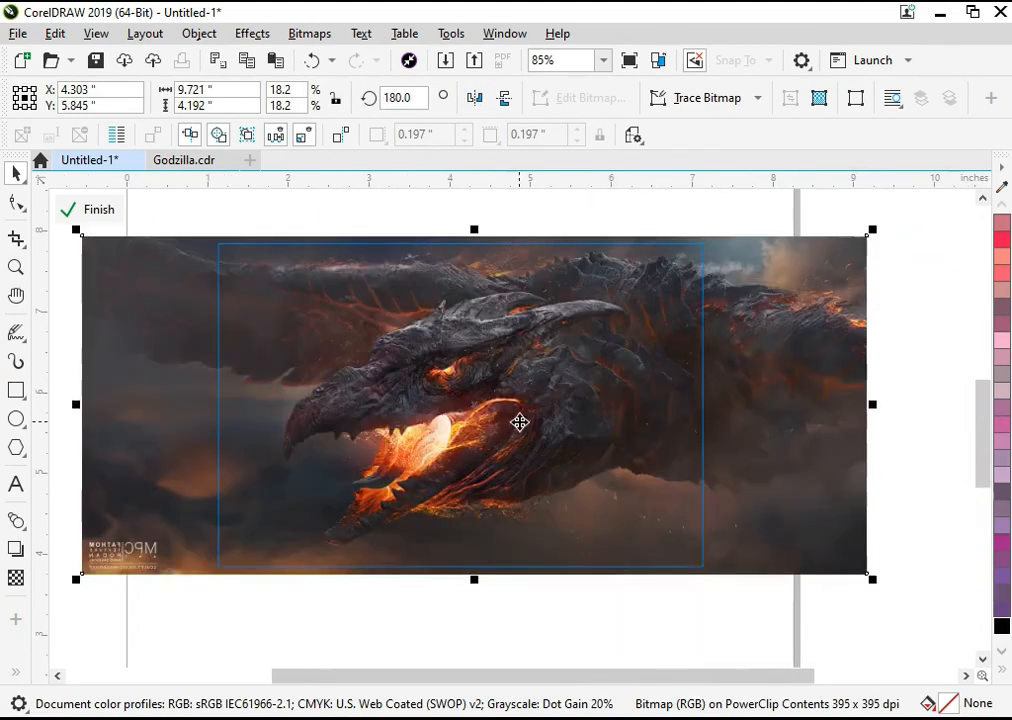
{"action": "left_click_drag", "start_coordinate": [523, 422], "coordinate": [551, 421]}
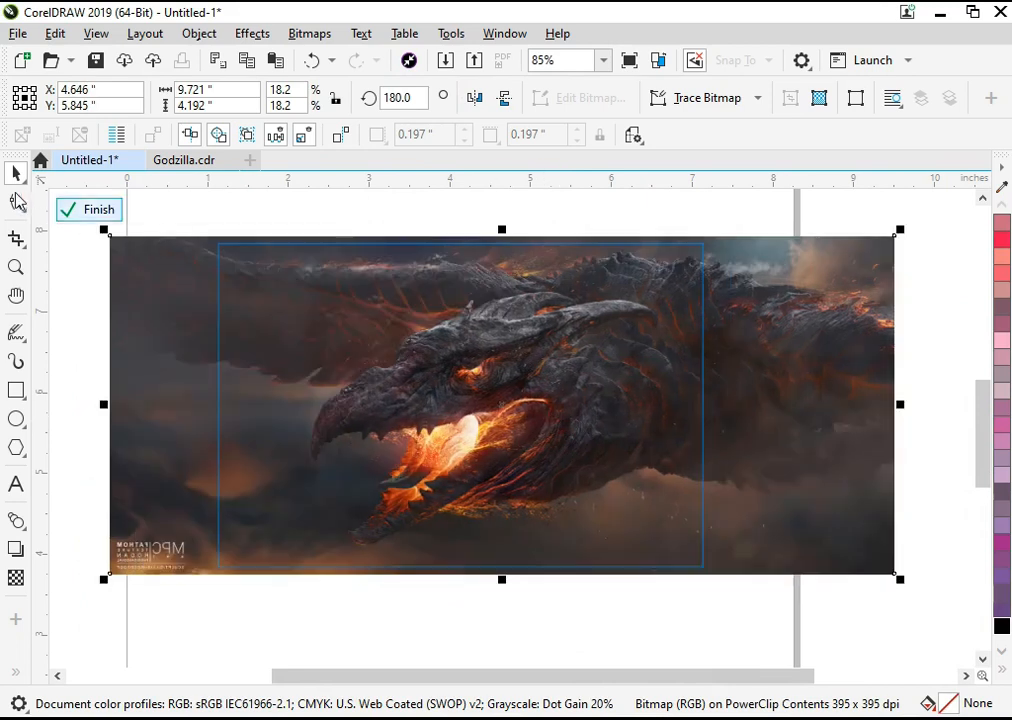
{"action": "left_click", "coordinate": [95, 210]}
{"action": "left_click", "coordinate": [728, 423]}
{"action": "key", "text": "F4"}
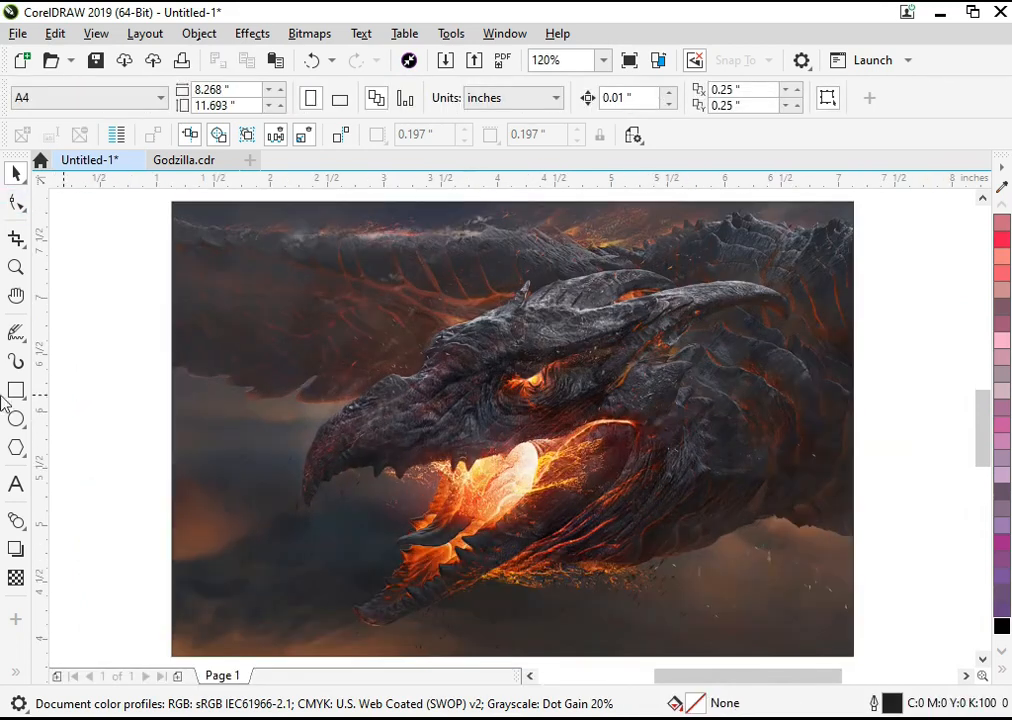
Fade the clipped image's top edge with a short vertical gradient transparency and fill the frame rectangle with black.
{"action": "double_click", "coordinate": [425, 275]}
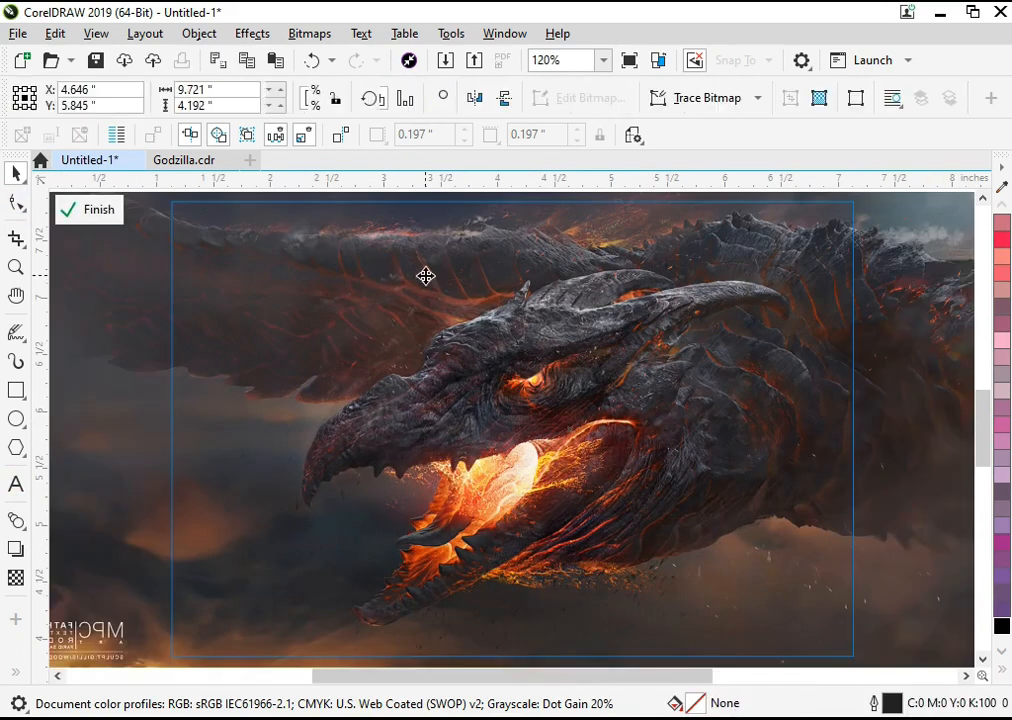
{"action": "left_click", "coordinate": [16, 577]}
{"action": "left_click_drag", "start_coordinate": [560, 244], "coordinate": [560, 199]}
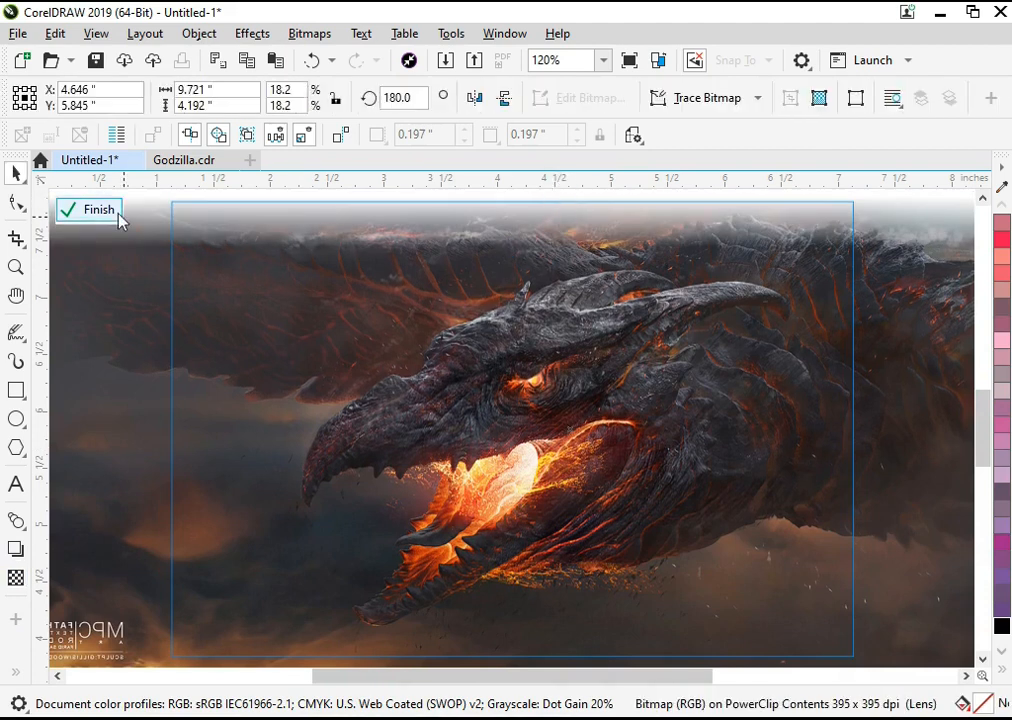
{"action": "left_click", "coordinate": [99, 210]}
{"action": "left_click", "coordinate": [1001, 627]}
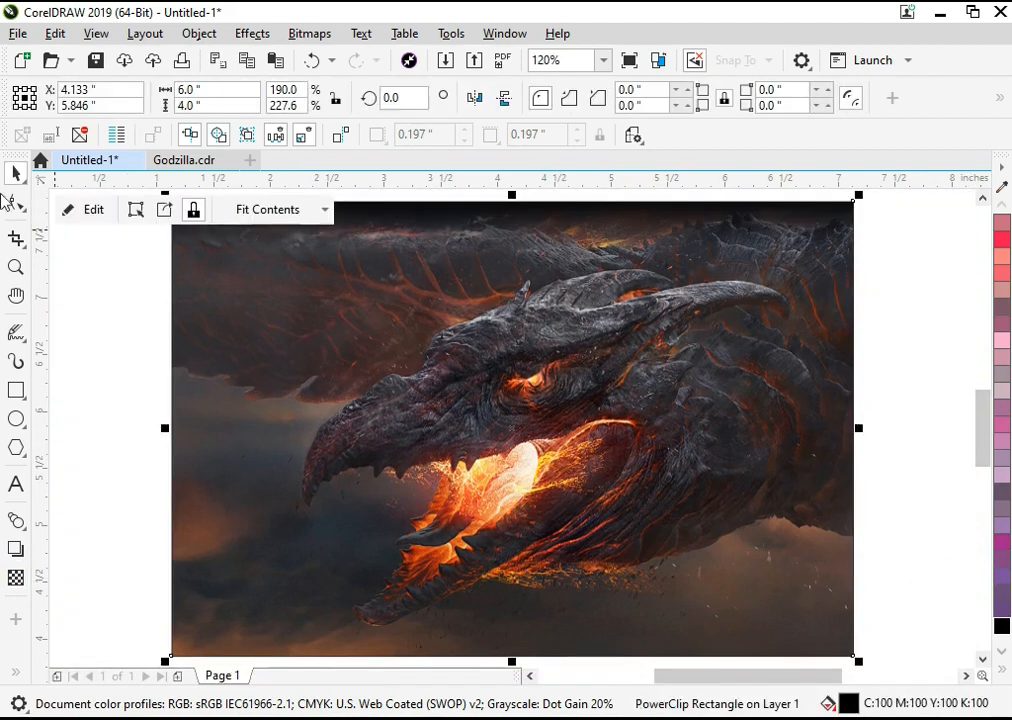
Round all four corners of the frame rectangle to a radius of about 0.097 inch.
{"action": "left_click", "coordinate": [15, 204]}
{"action": "left_click_drag", "start_coordinate": [855, 210], "coordinate": [845, 243]}
{"action": "key", "text": "space"}
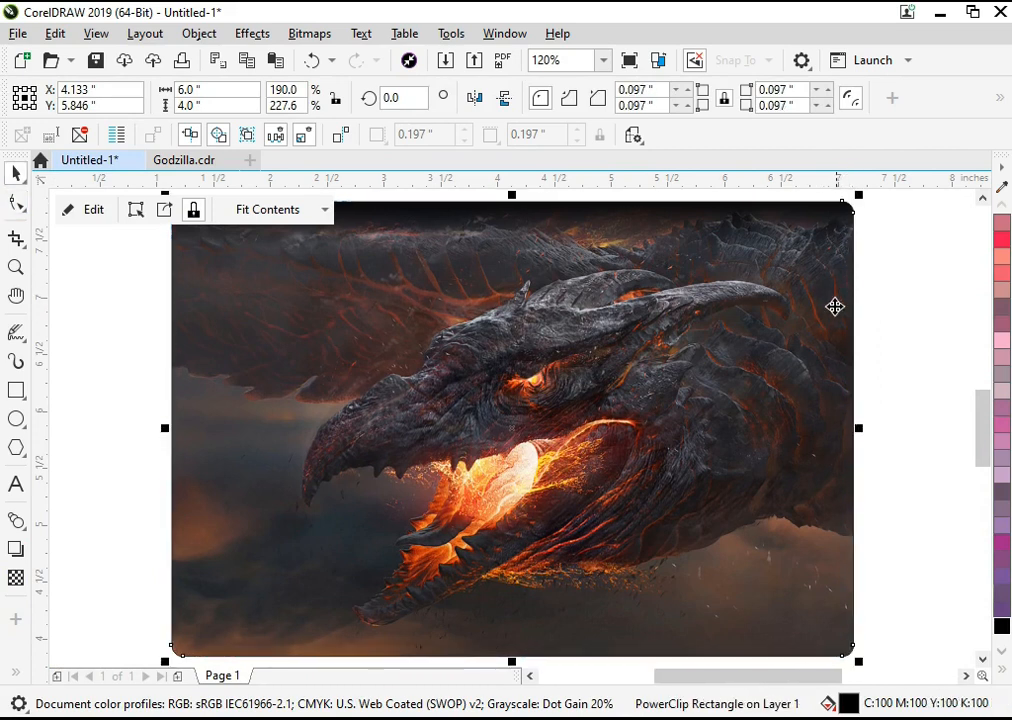
Set the frame rectangle's outline width to 2 pt.
{"action": "key", "text": "F12"}
{"action": "left_click_drag", "start_coordinate": [361, 296], "coordinate": [224, 321]}
{"action": "type", "text": "2"}
{"action": "key", "text": "Return"}
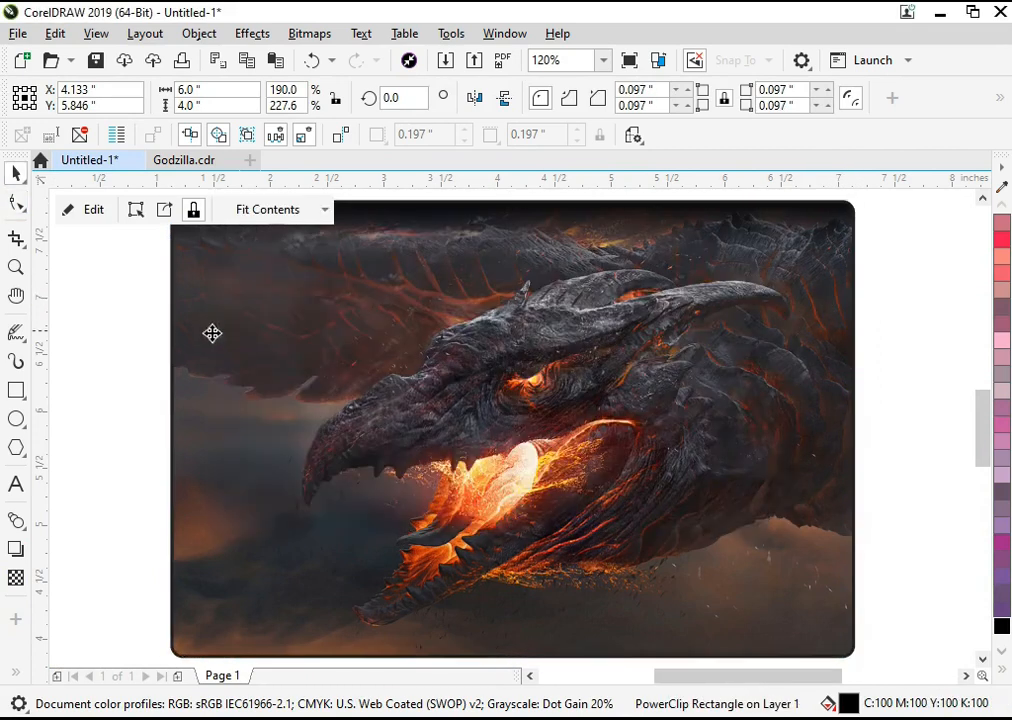
Try a 5 pt outline on the frame rectangle and return its width to 2 pt.
{"action": "key", "text": "F12"}
{"action": "left_click_drag", "start_coordinate": [358, 291], "coordinate": [251, 315]}
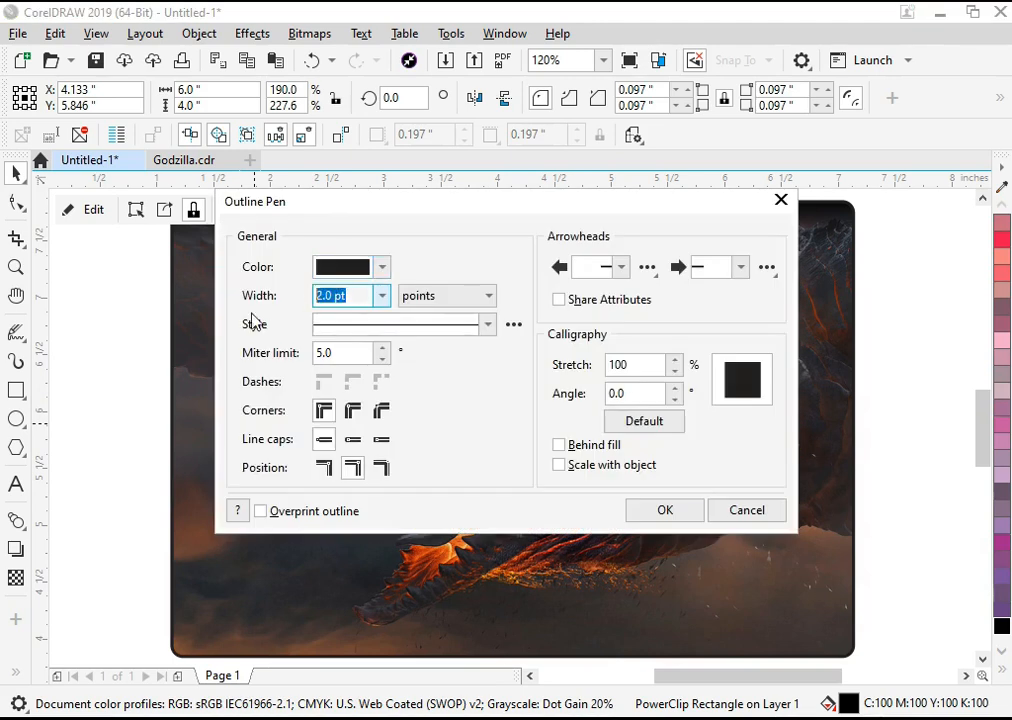
{"action": "type", "text": "5"}
{"action": "key", "text": "Return"}
{"action": "left_click", "coordinate": [349, 484]}
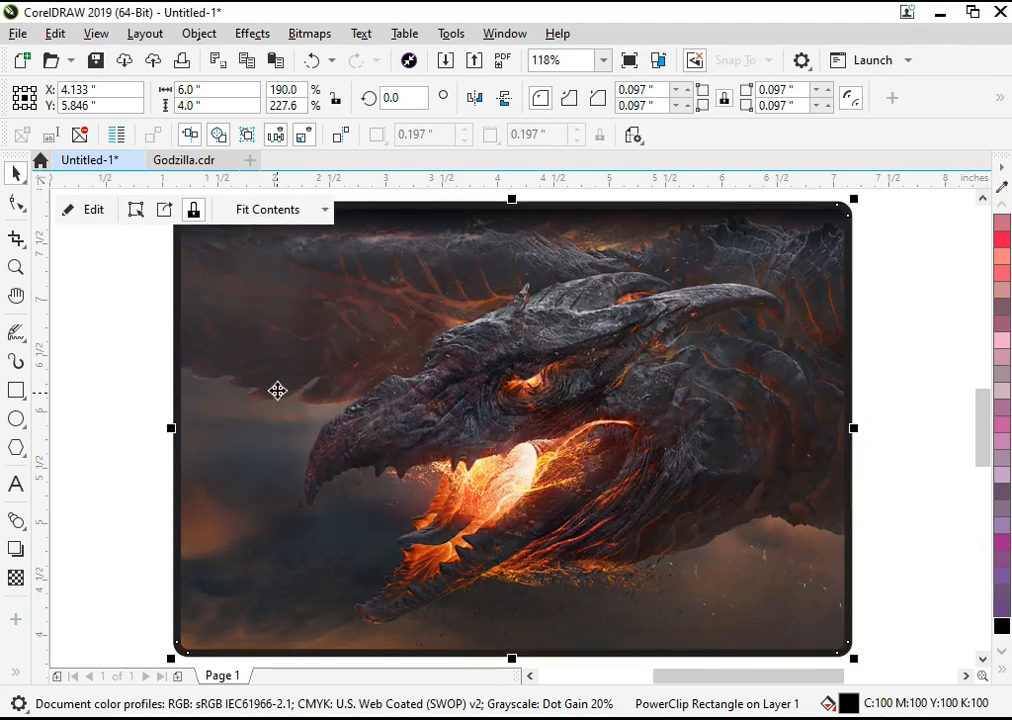
{"action": "key", "text": "F12"}
{"action": "left_click_drag", "start_coordinate": [350, 309], "coordinate": [187, 334]}
{"action": "type", "text": "2"}
{"action": "key", "text": "Return"}
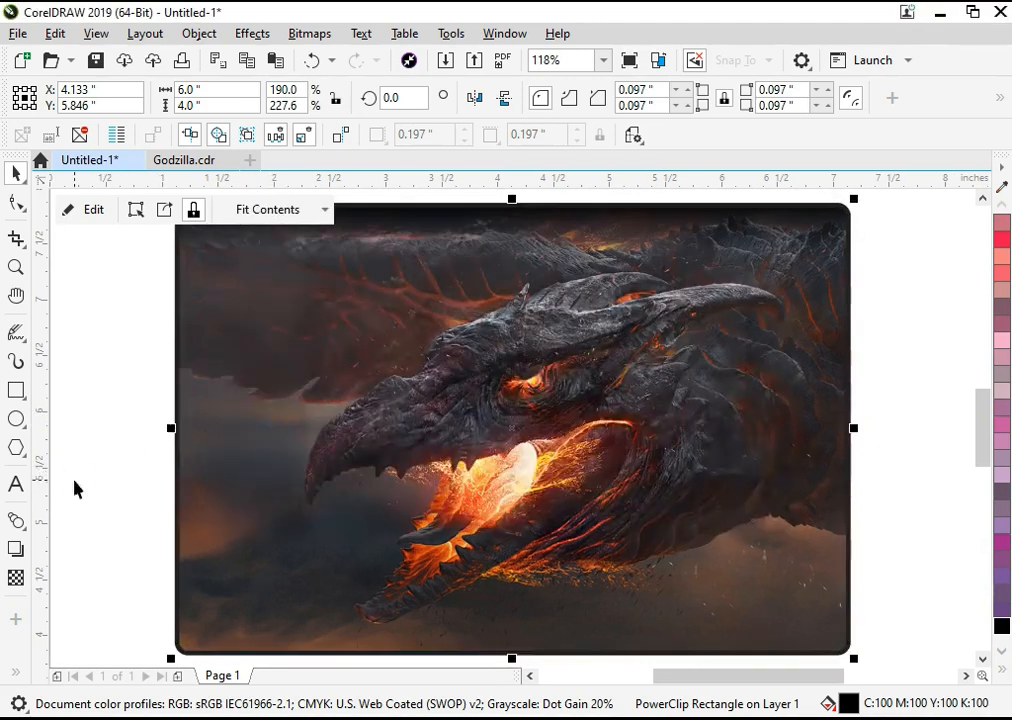
Add the artistic text "GODZILLA" over the image's upper-left area and make it bold.
{"action": "left_click", "coordinate": [16, 485]}
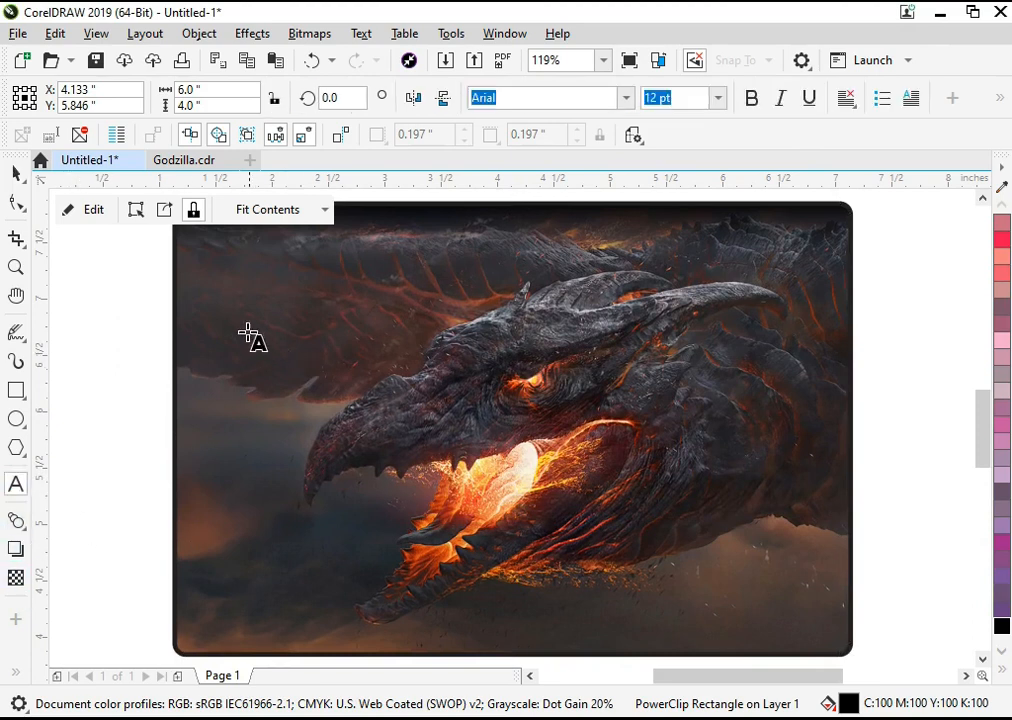
{"action": "left_click", "coordinate": [224, 308]}
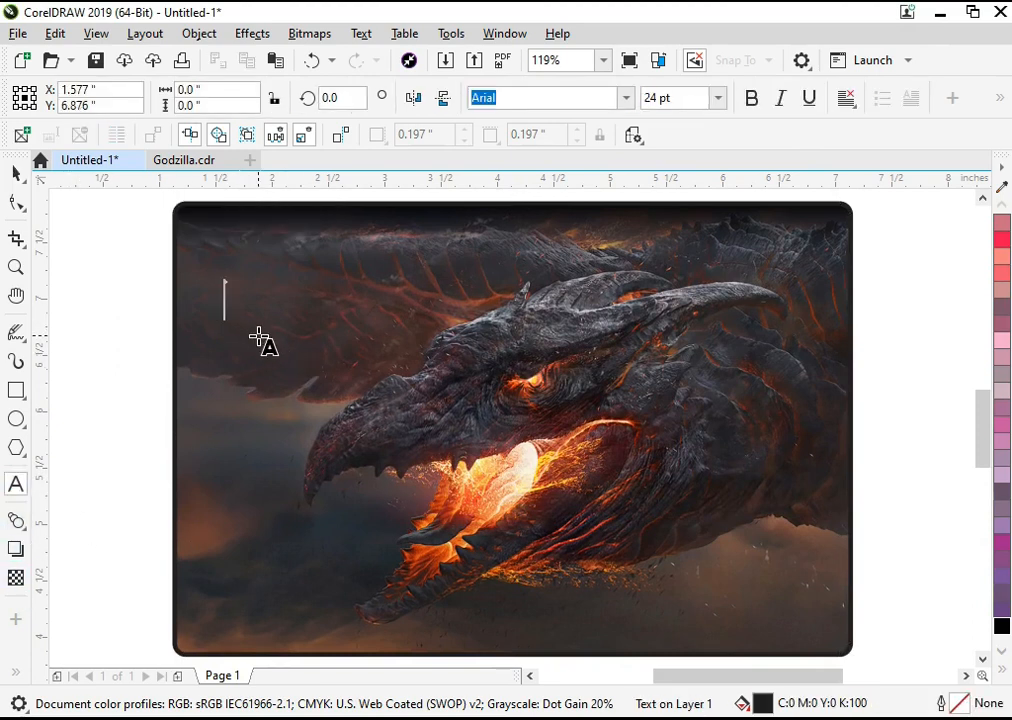
{"action": "type", "text": "GODZILLA"}
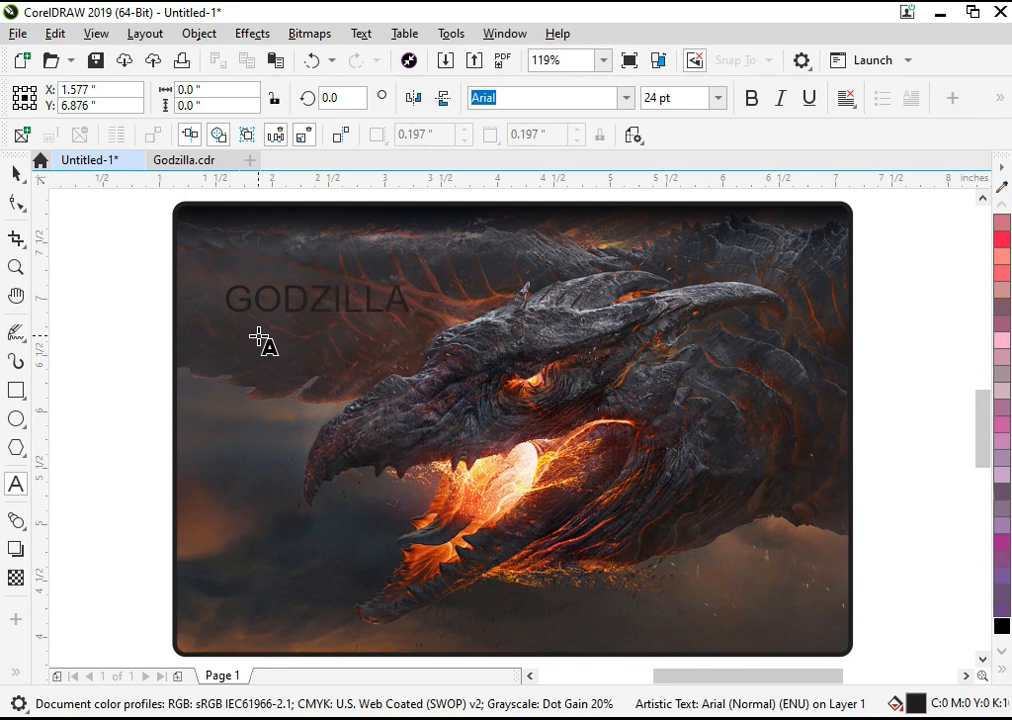
{"action": "key", "text": "ctrl+a"}
{"action": "key", "text": "ctrl+b"}
{"action": "left_click", "coordinate": [16, 173]}
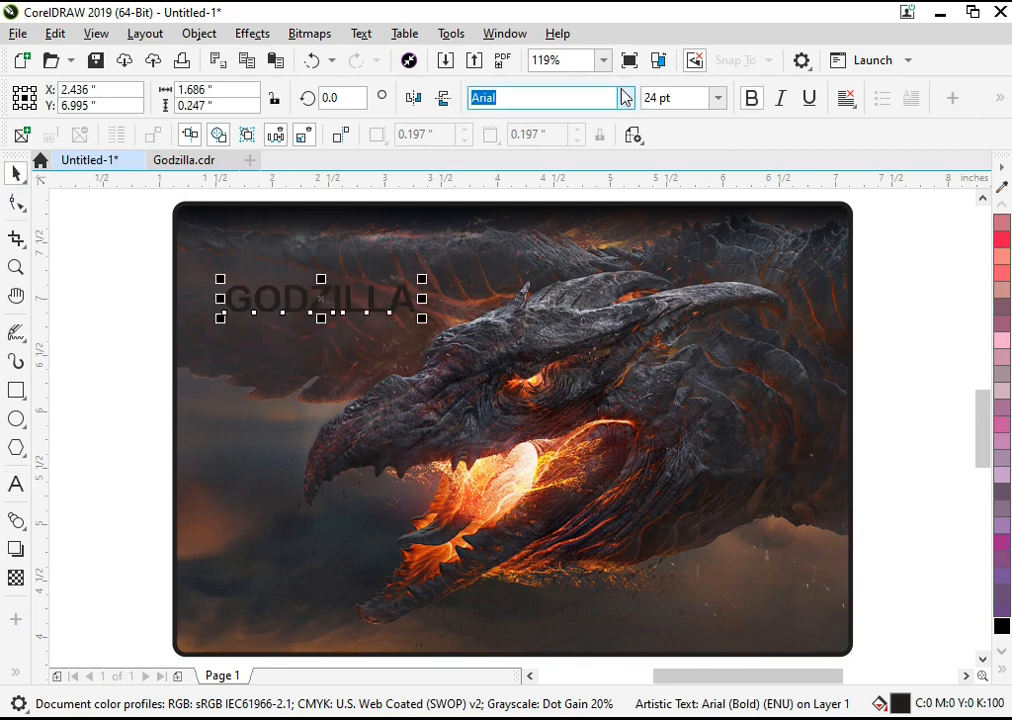
Try the MS Gothic font on the GODZILLA text.
{"action": "left_click", "coordinate": [626, 97]}
{"action": "left_click", "coordinate": [530, 183]}
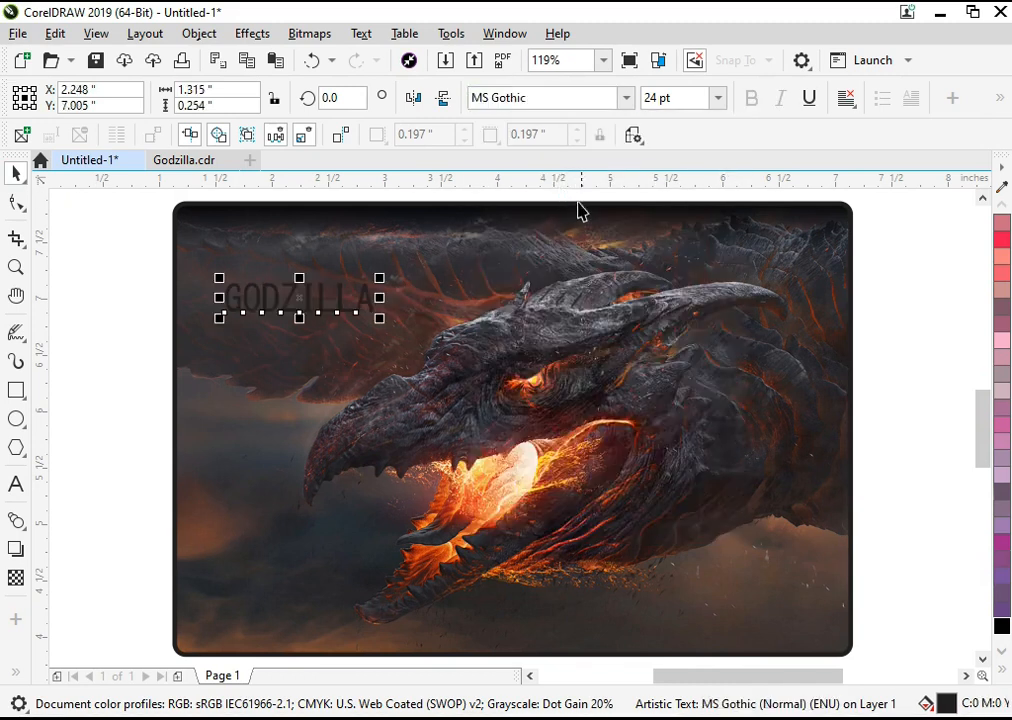
{"action": "left_click", "coordinate": [627, 99]}
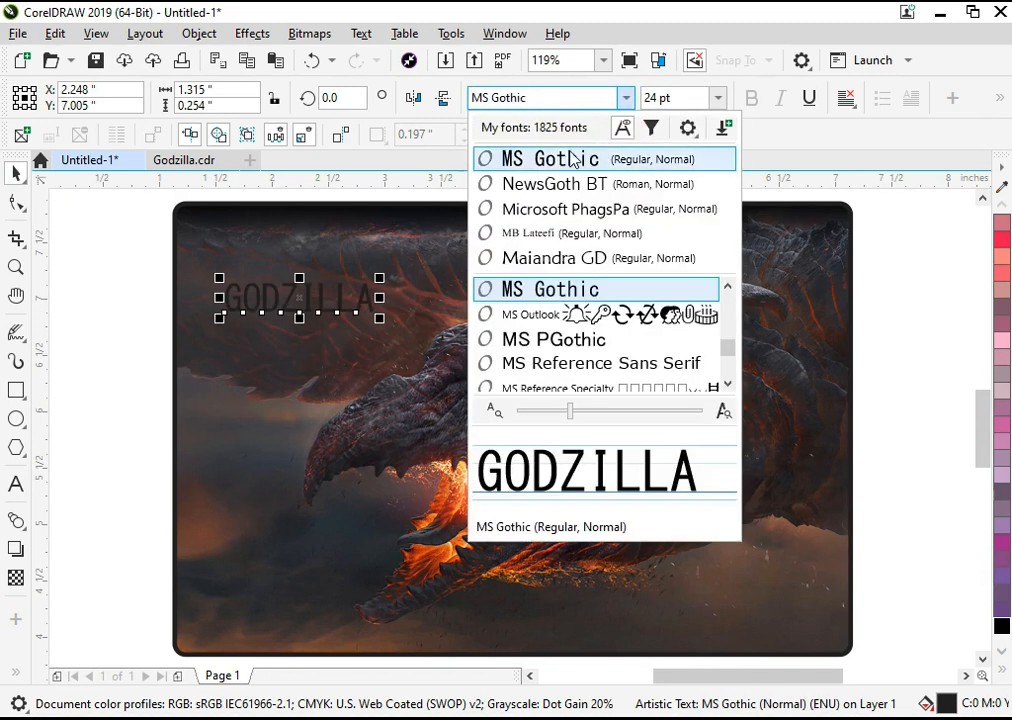
{"action": "left_click", "coordinate": [577, 160]}
Set the GODZILLA text to bold NewsGoth BT and fill it with white.
{"action": "left_click", "coordinate": [627, 97]}
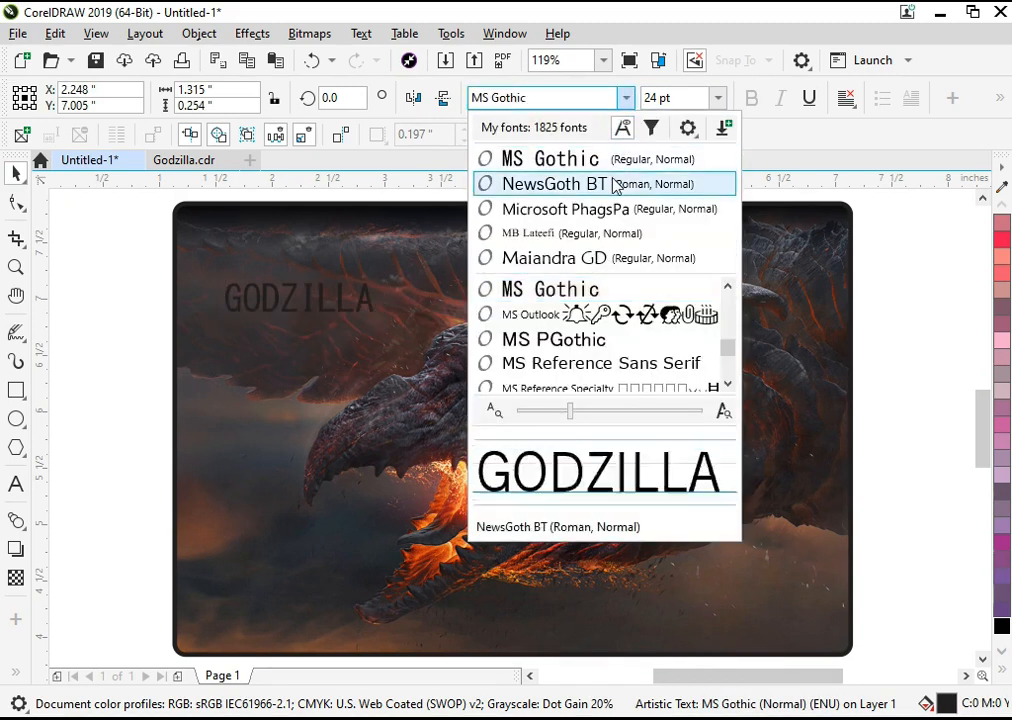
{"action": "left_click", "coordinate": [612, 183]}
{"action": "left_click", "coordinate": [760, 98]}
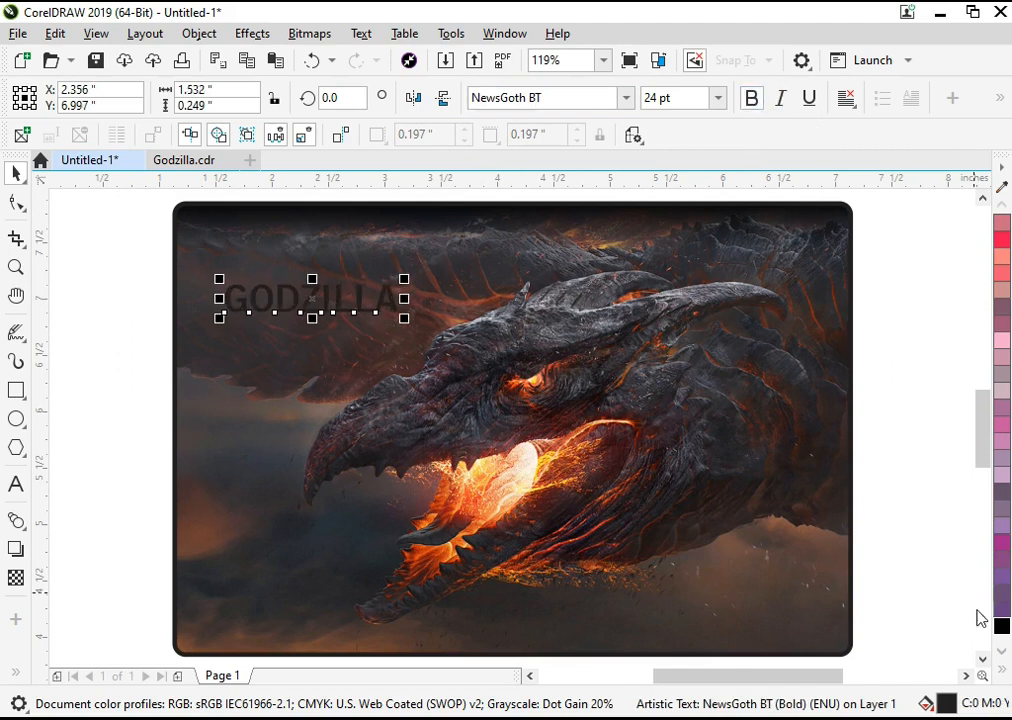
{"action": "left_click", "coordinate": [1001, 668]}
{"action": "left_click", "coordinate": [932, 390]}
Enlarge the GODZILLA title to about 30.5 pt and place a copy of it directly below.
{"action": "key", "text": "F2"}
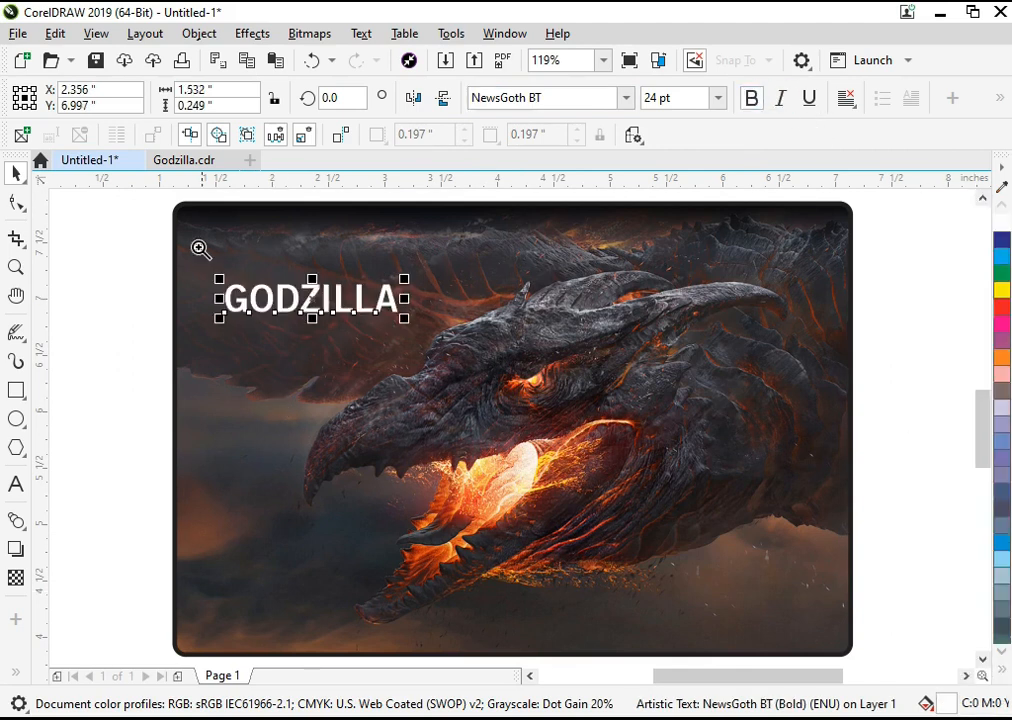
{"action": "left_click_drag", "start_coordinate": [199, 248], "coordinate": [565, 476]}
{"action": "left_click_drag", "start_coordinate": [583, 325], "coordinate": [612, 300]}
{"action": "left_click_drag", "start_coordinate": [613, 292], "coordinate": [602, 403]}
{"action": "right_click", "coordinate": [602, 403]}
{"action": "double_click", "coordinate": [603, 413]}
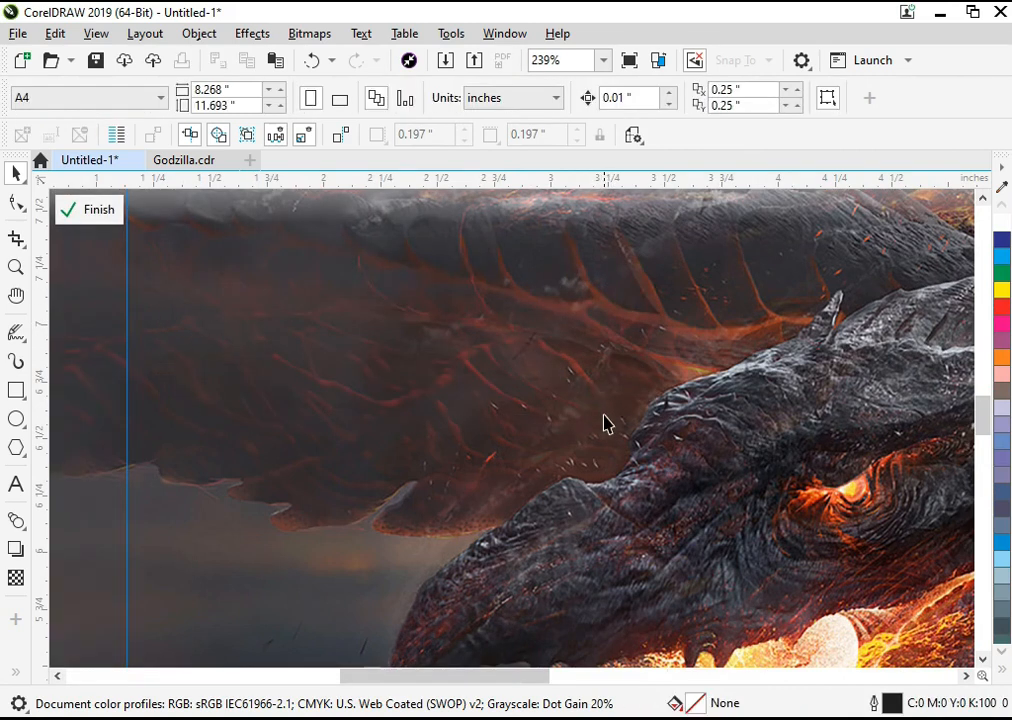
{"action": "key", "text": "ctrl+z"}
Reduce the font size of the lower GODZILLA copy to about 17.5 pt.
{"action": "double_click", "coordinate": [608, 415]}
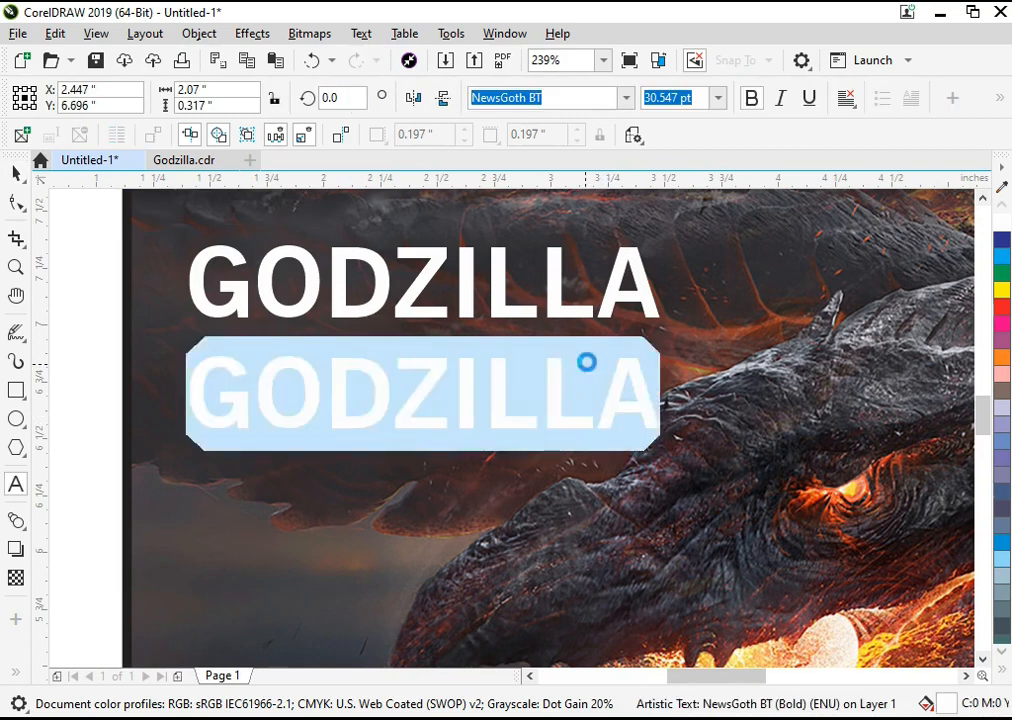
{"action": "key", "text": "ctrl+KP_4"}
{"action": "key", "text": "ctrl+KP_4"}
{"action": "key", "text": "ctrl+KP_4"}
{"action": "key", "text": "ctrl+KP_4"}
{"action": "key", "text": "ctrl+KP_4"}
{"action": "key", "text": "ctrl+KP_4"}
{"action": "key", "text": "ctrl+KP_4"}
{"action": "key", "text": "ctrl+KP_4"}
{"action": "key", "text": "ctrl+KP_4"}
{"action": "key", "text": "ctrl+KP_4"}
{"action": "key", "text": "ctrl+KP_4"}
{"action": "key", "text": "ctrl+KP_4"}
{"action": "key", "text": "ctrl+KP_4"}
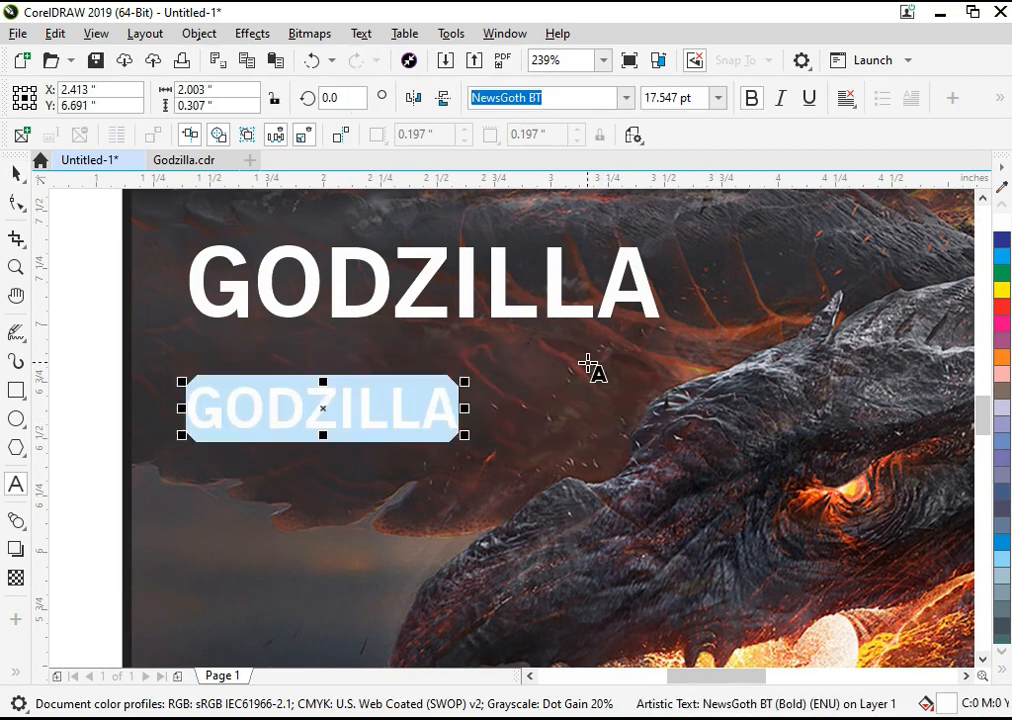
Replace the wording of the lower text copy with "KINGS OF THE MONSTER".
{"action": "type", "text": "ki"}
{"action": "key", "text": "BackSpace"}
{"action": "key", "text": "BackSpace"}
{"action": "type", "text": "KIN"}
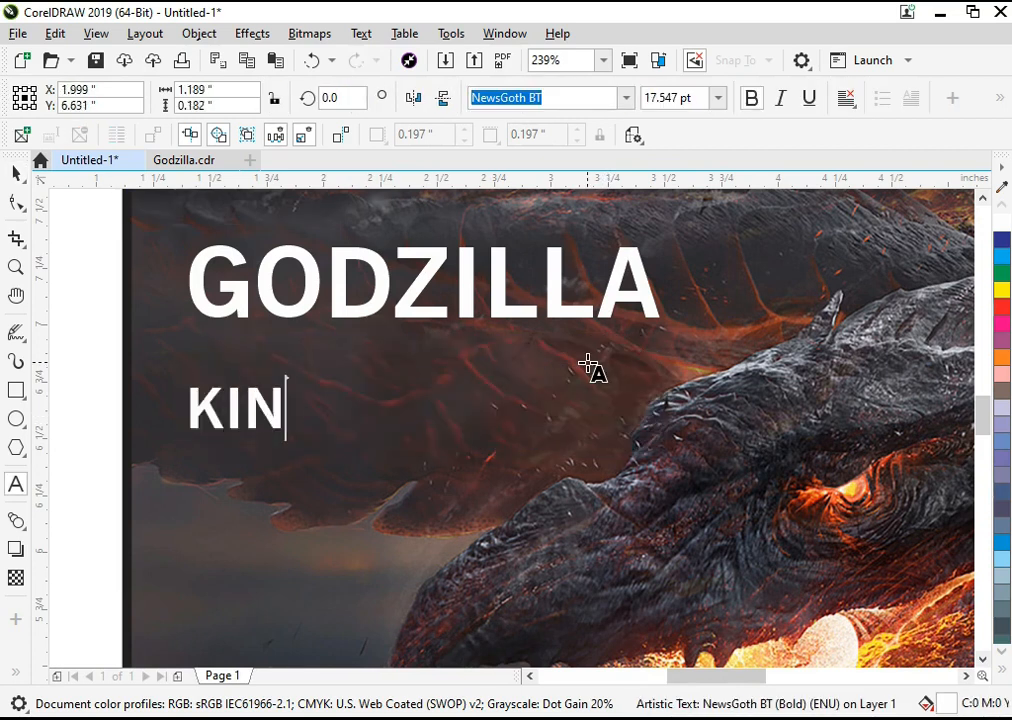
{"action": "type", "text": "GS OF "}
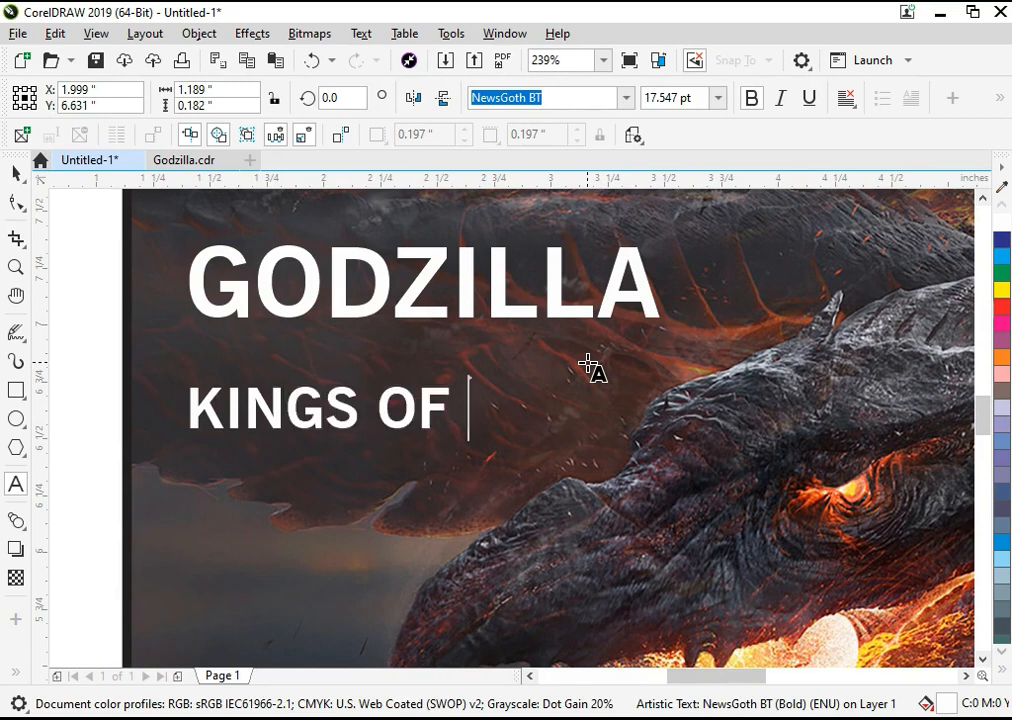
{"action": "type", "text": "THE MONSTER"}
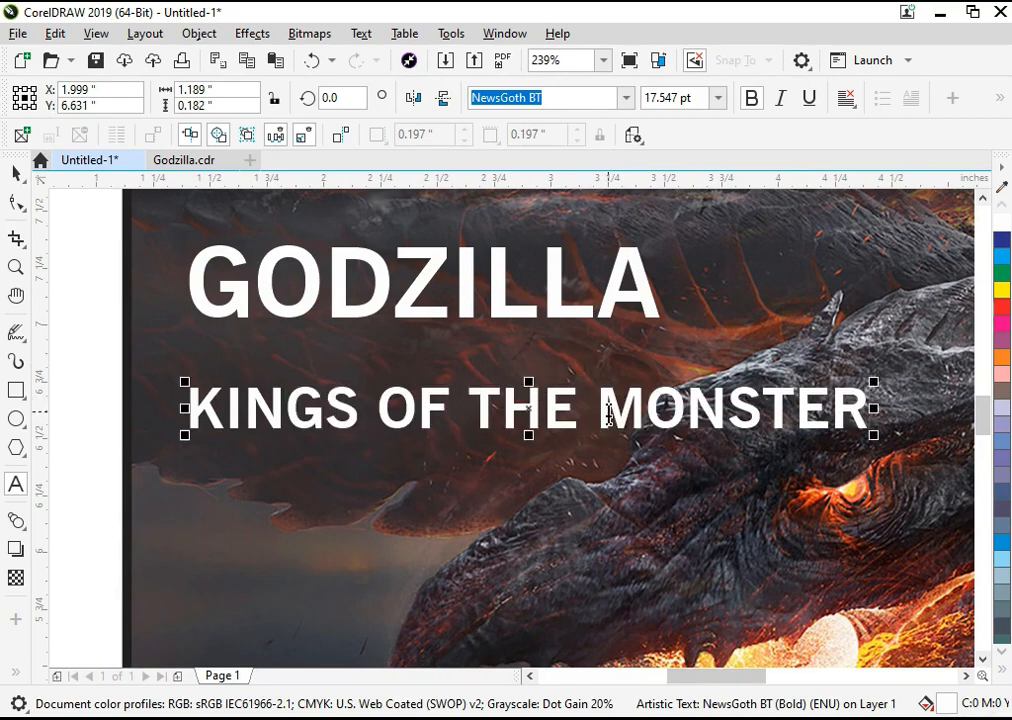
Remove the bold style from the words "OF THE" in the subtitle.
{"action": "left_click_drag", "start_coordinate": [582, 412], "coordinate": [394, 418]}
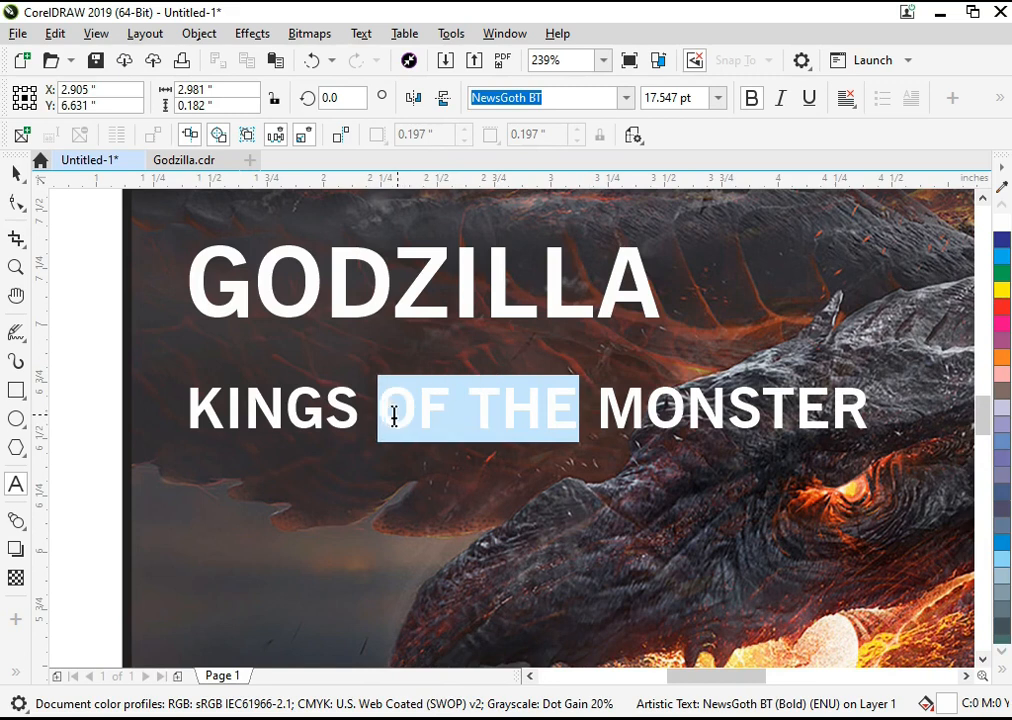
{"action": "key", "text": "ctrl+b"}
{"action": "left_click", "coordinate": [17, 174]}
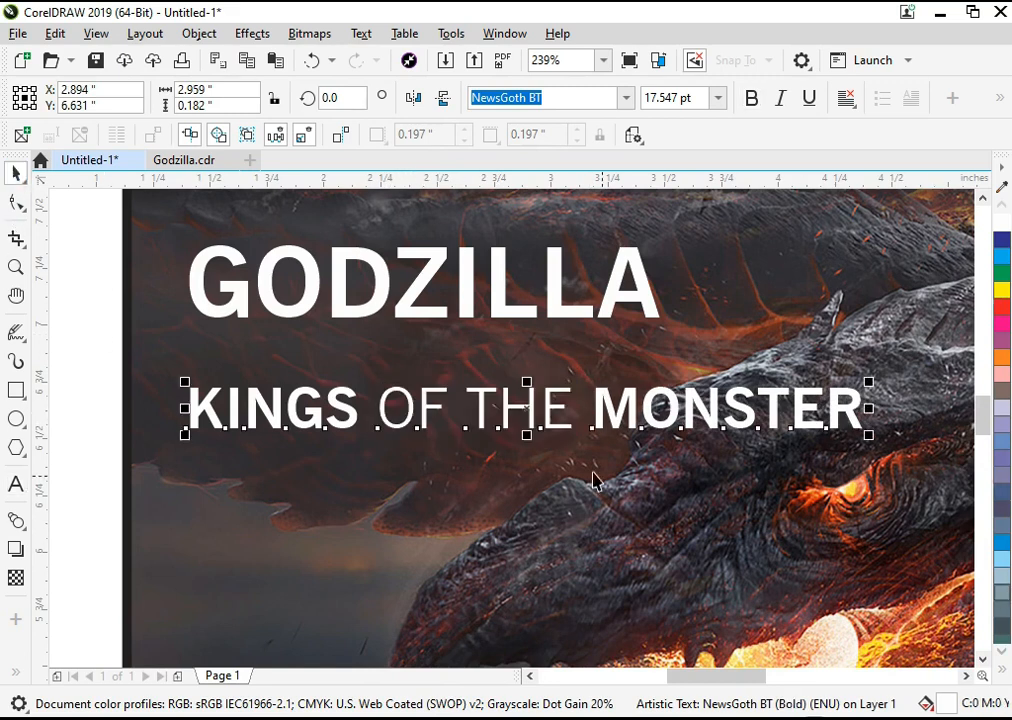
Color the words "OF THE" in the subtitle amber yellow.
{"action": "double_click", "coordinate": [536, 431]}
{"action": "left_click_drag", "start_coordinate": [572, 418], "coordinate": [382, 418]}
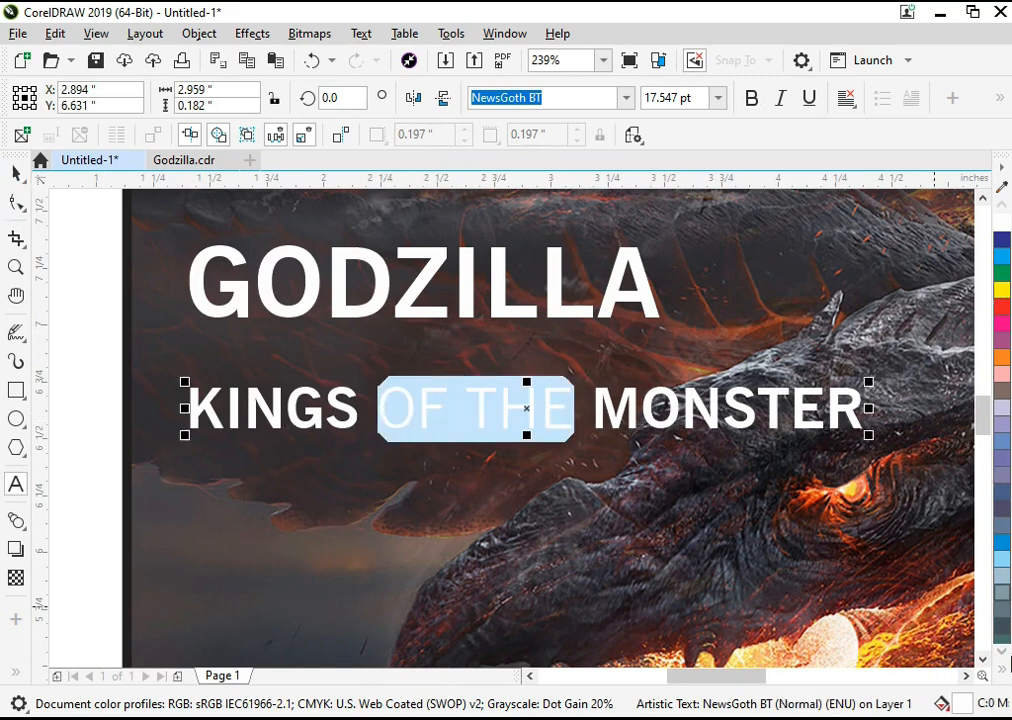
{"action": "left_click", "coordinate": [999, 672]}
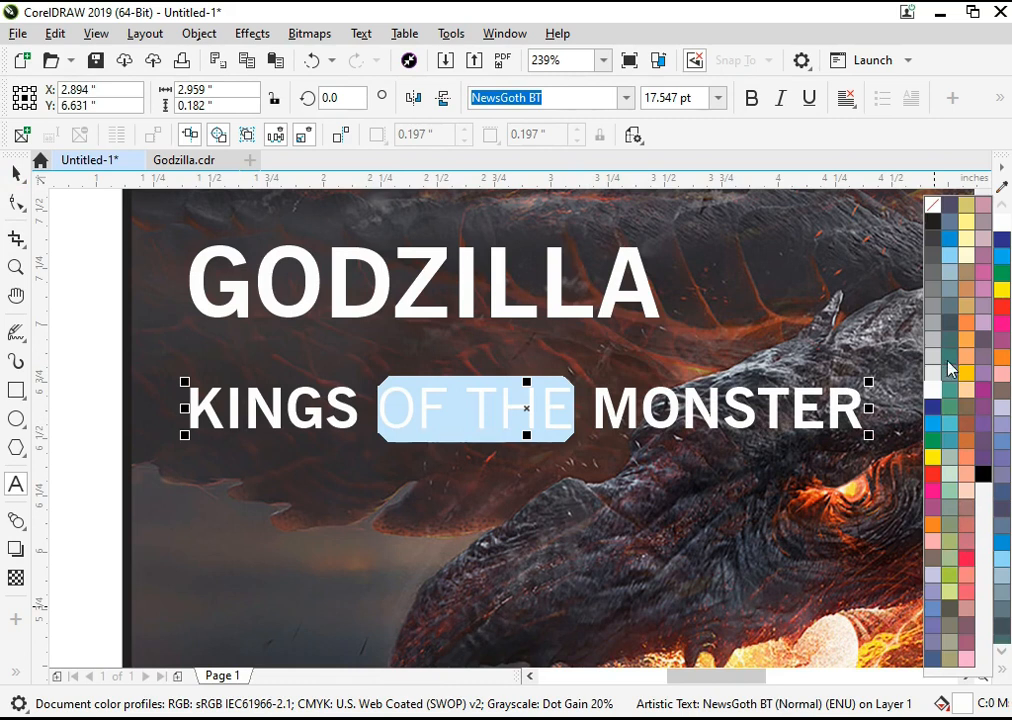
{"action": "left_click", "coordinate": [965, 372]}
{"action": "left_click", "coordinate": [15, 172]}
{"action": "key", "text": "Escape"}
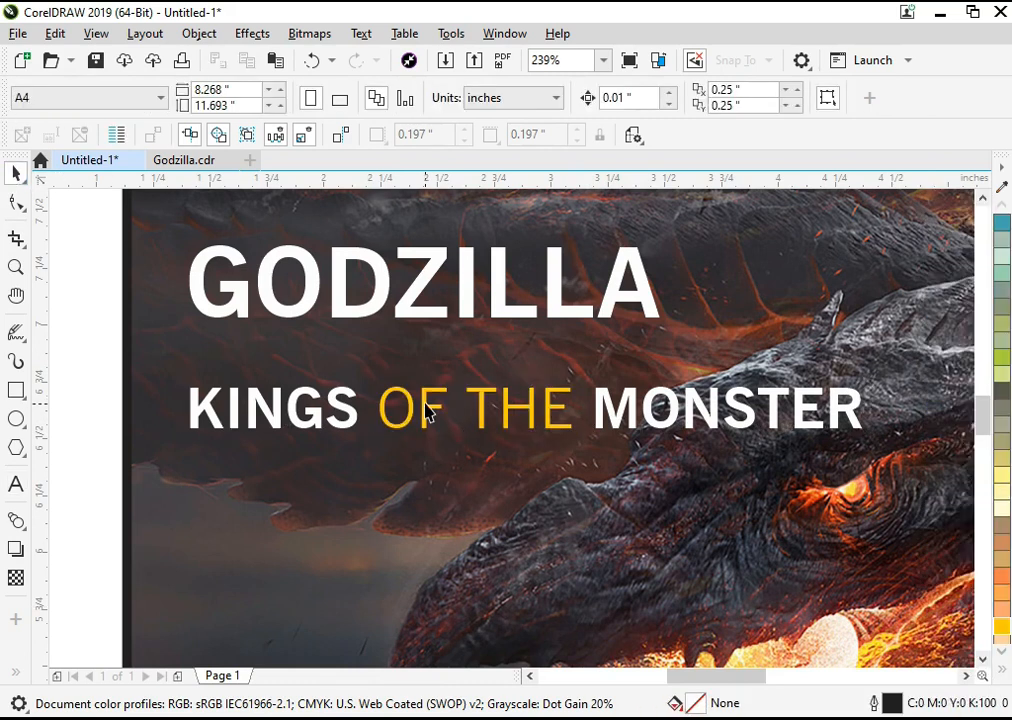
Shrink the subtitle to about 12 pt and left-align it directly beneath the GODZILLA title.
{"action": "left_click", "coordinate": [425, 413]}
{"action": "left_click_drag", "start_coordinate": [868, 436], "coordinate": [667, 380]}
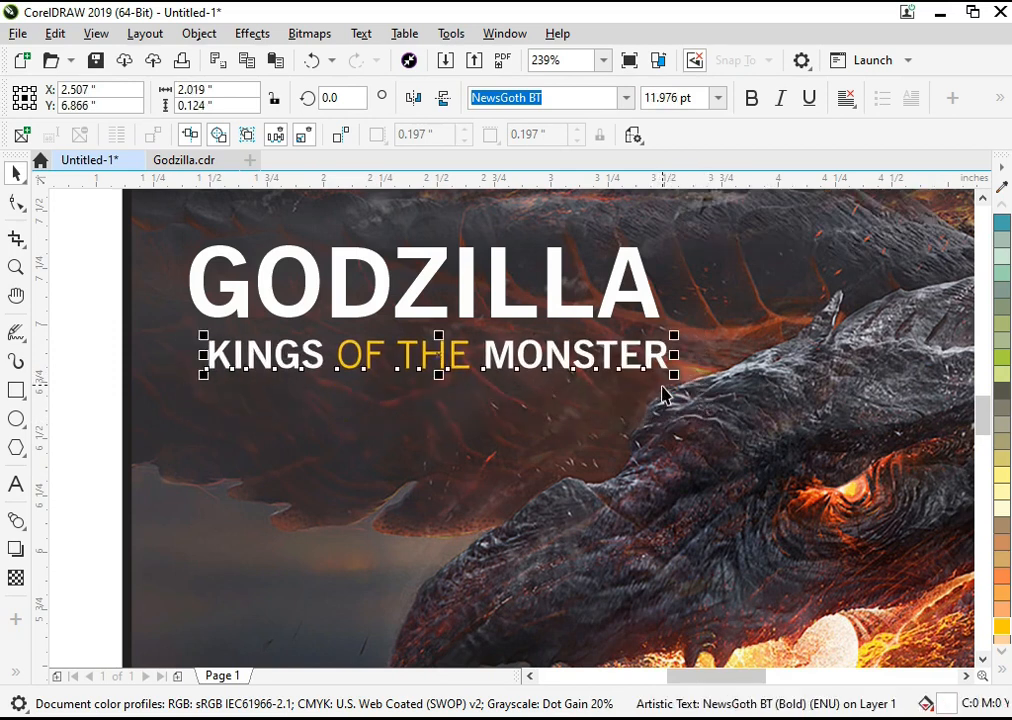
{"action": "left_click", "coordinate": [612, 298], "text": "shift"}
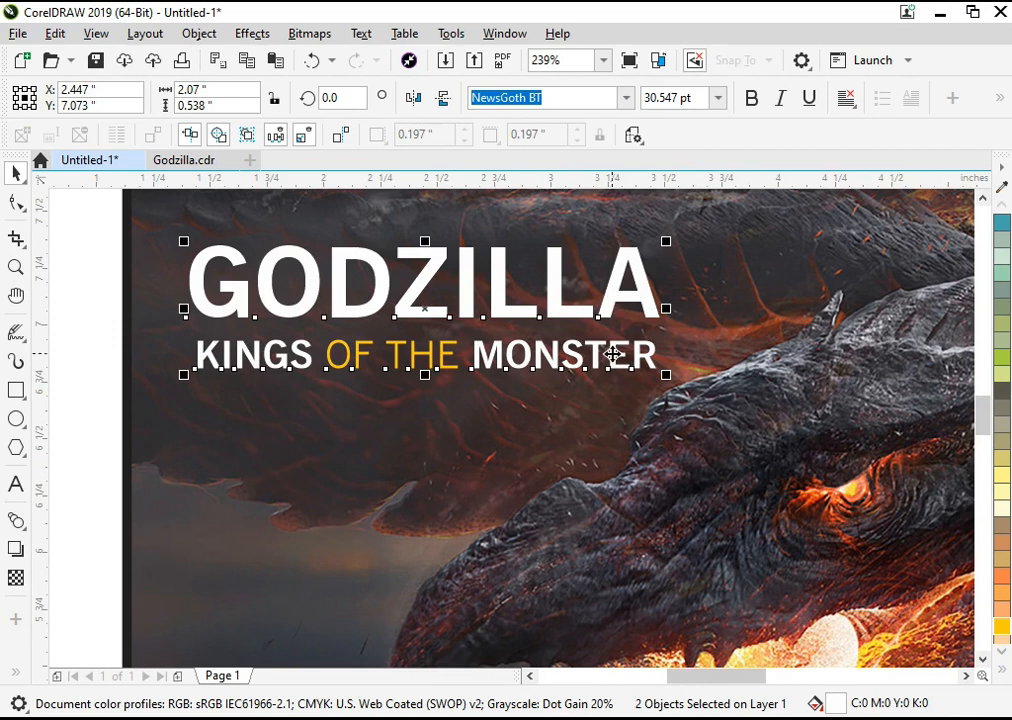
{"action": "key", "text": "l"}
{"action": "left_click", "coordinate": [106, 436]}
Enlarge the subtitle slightly to about 12.2 pt so its width matches the GODZILLA title.
{"action": "left_click", "coordinate": [650, 372]}
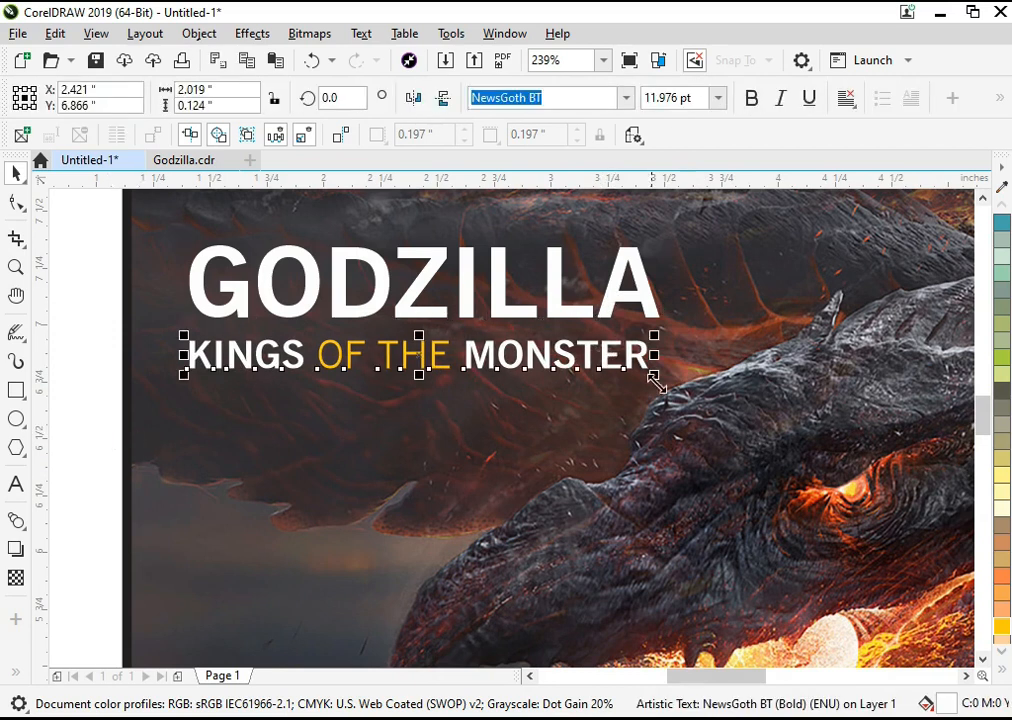
{"action": "left_click", "coordinate": [656, 380]}
{"action": "left_click", "coordinate": [654, 374]}
{"action": "left_click_drag", "start_coordinate": [654, 374], "coordinate": [662, 386]}
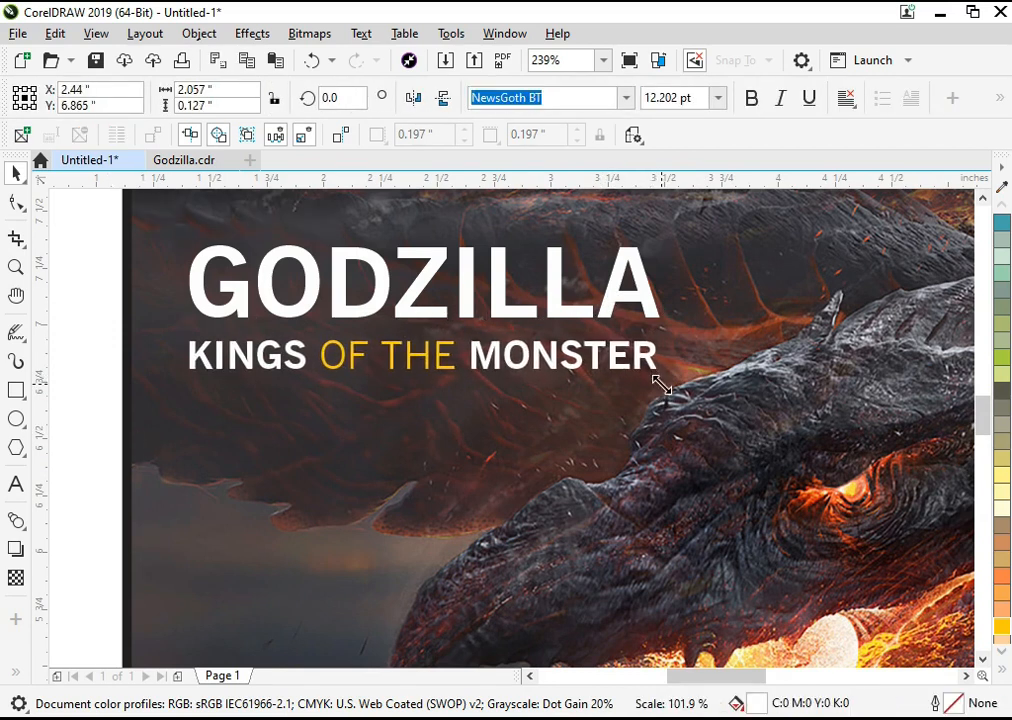
{"action": "key", "text": "Escape"}
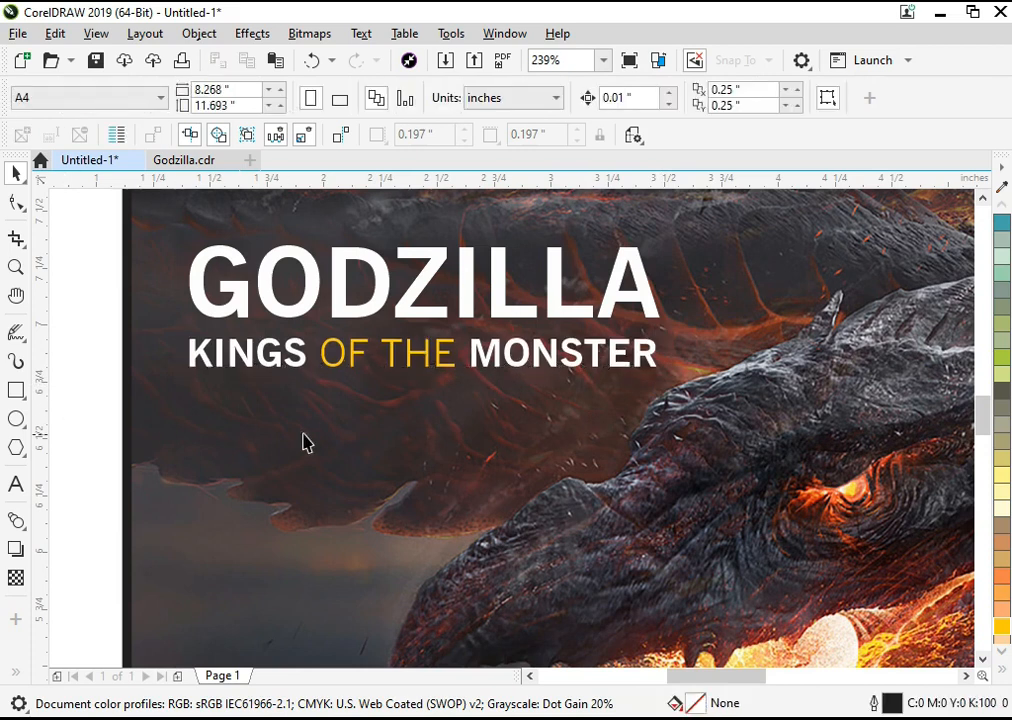
Group the GODZILLA title with its subtitle and nudge the group down 0.02 inch.
{"action": "key", "text": "F4"}
{"action": "left_click_drag", "start_coordinate": [142, 226], "coordinate": [446, 322]}
{"action": "key", "text": "ctrl+g"}
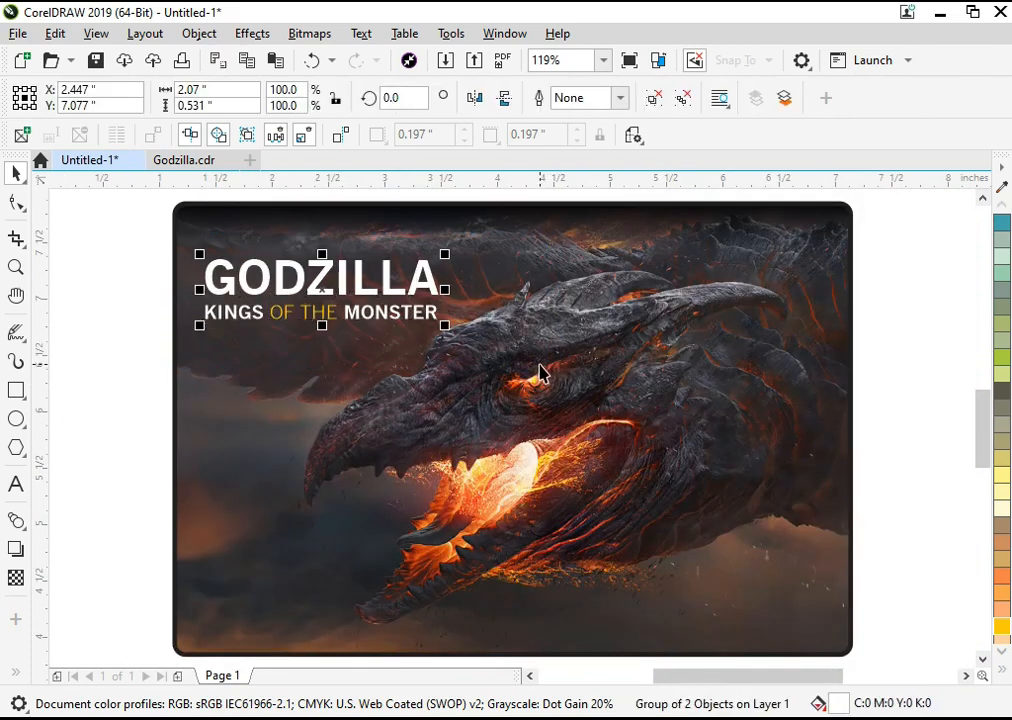
{"action": "key", "text": "Down"}
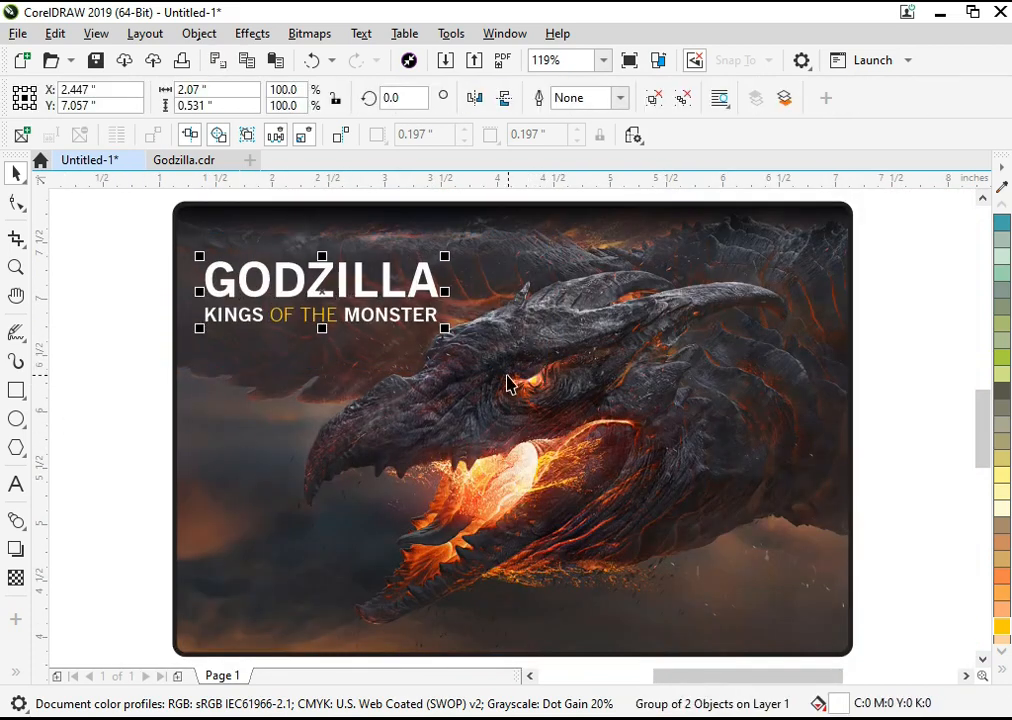
Draw a five-sided polygon about 0.18 by 0.2 inch below the start of the subtitle.
{"action": "left_click", "coordinate": [22, 452]}
{"action": "left_click", "coordinate": [62, 454]}
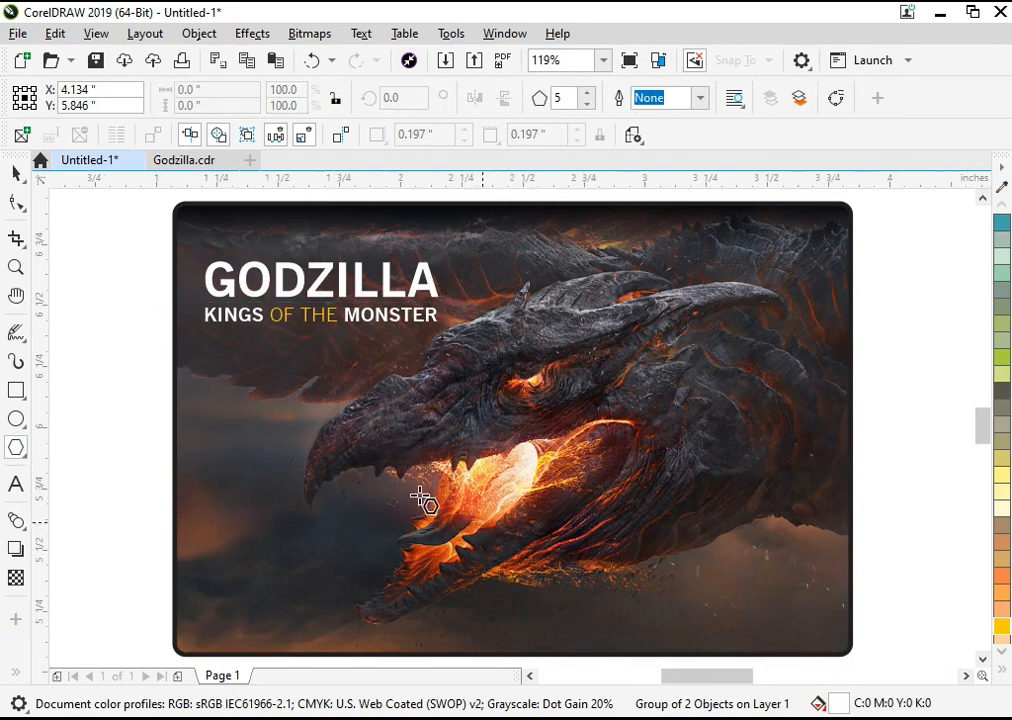
{"action": "scroll", "coordinate": [208, 300], "scroll_direction": "up", "scroll_amount": 2}
{"action": "left_click_drag", "start_coordinate": [255, 333], "coordinate": [307, 386]}
{"action": "key", "text": "space"}
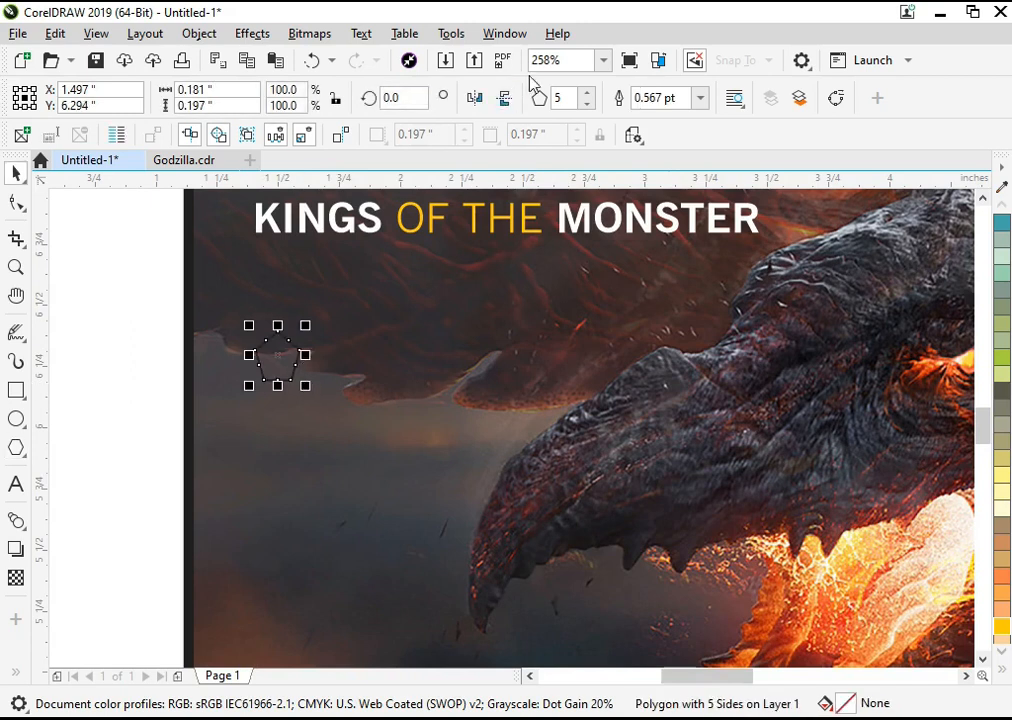
Reshape the pentagon into a five-pointed star by pulling a mid-side node inward.
{"action": "scroll", "coordinate": [238, 340], "scroll_direction": "up", "scroll_amount": 3}
{"action": "left_click", "coordinate": [16, 203]}
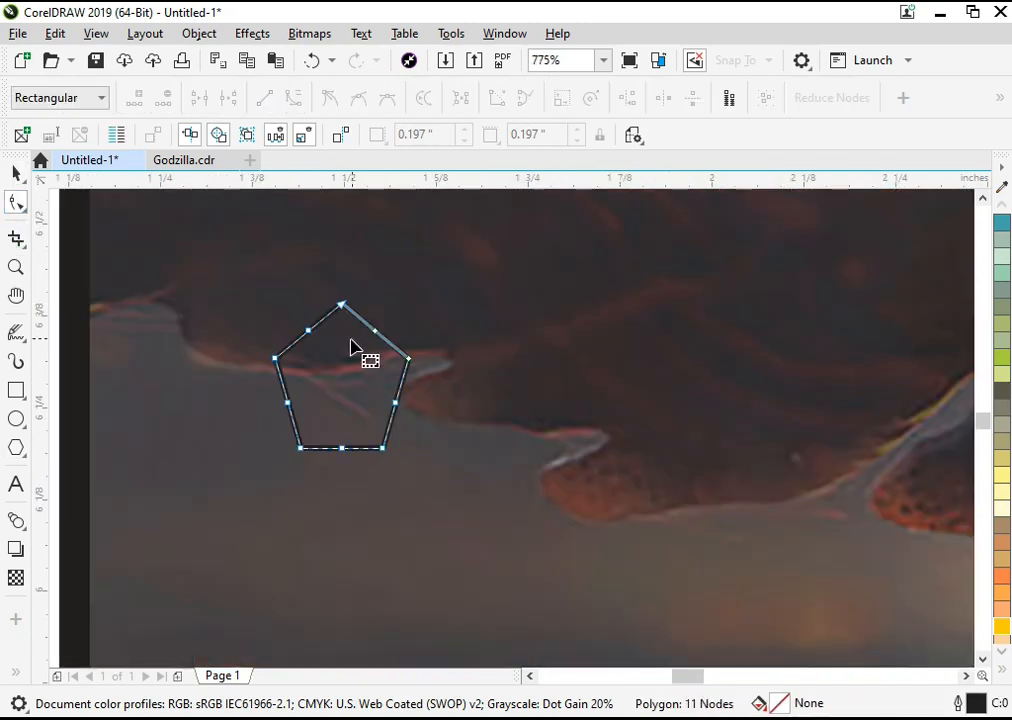
{"action": "left_click_drag", "start_coordinate": [307, 336], "coordinate": [326, 357]}
{"action": "key", "text": "space"}
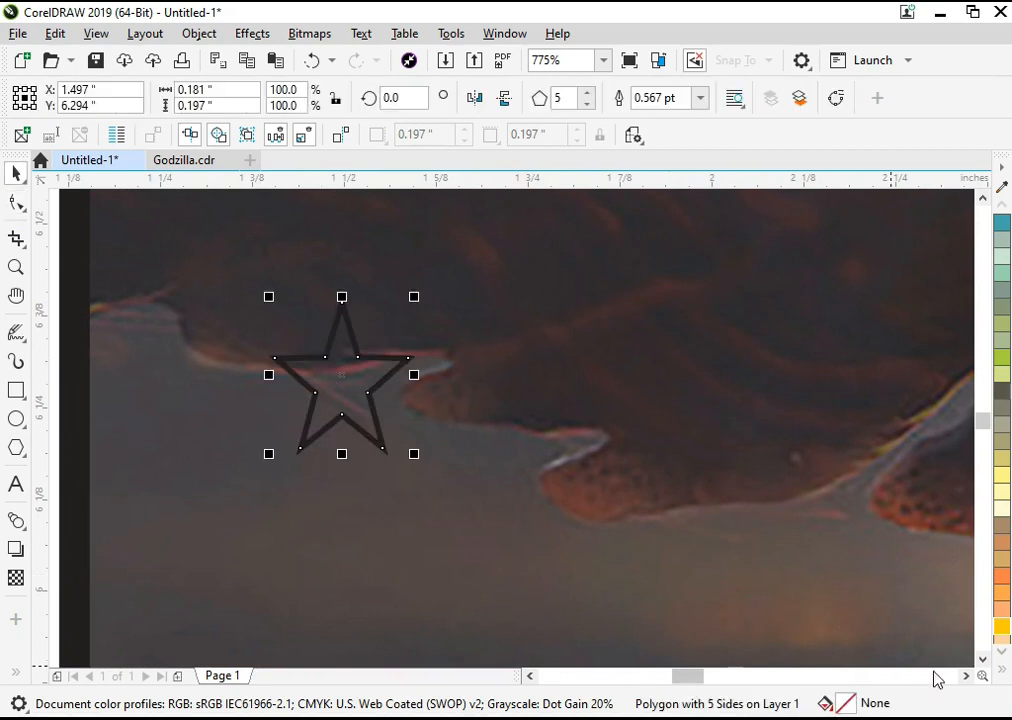
Fill the star with amber yellow (C:0 M:20 Y:100 K:0) and remove its outline.
{"action": "left_click", "coordinate": [1000, 630]}
{"action": "left_click", "coordinate": [1001, 677]}
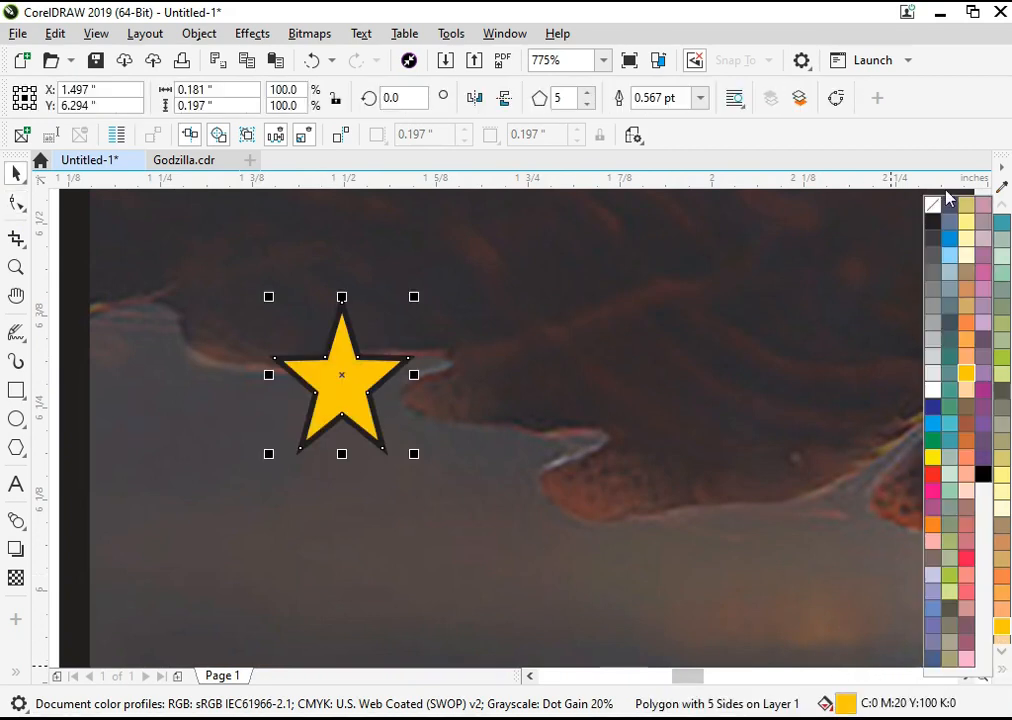
{"action": "right_click", "coordinate": [935, 206]}
{"action": "left_click", "coordinate": [711, 330]}
{"action": "key", "text": "F4"}
Copy the star sideways to the right and repeat the duplication to make a row of five stars.
{"action": "left_click", "coordinate": [149, 430]}
{"action": "key", "text": "F2"}
{"action": "left_click_drag", "start_coordinate": [129, 307], "coordinate": [465, 520]}
{"action": "left_click_drag", "start_coordinate": [333, 372], "coordinate": [380, 392]}
{"action": "key", "text": "ctrl+r"}
{"action": "key", "text": "ctrl+r"}
{"action": "key", "text": "ctrl+r"}
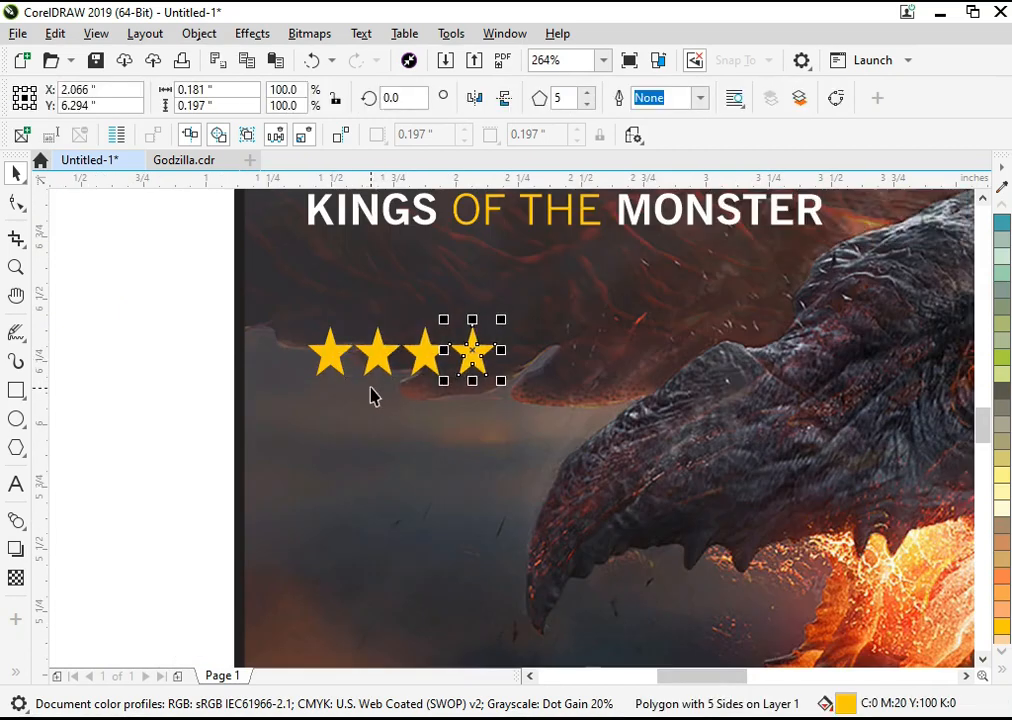
Give the fifth star a white outline and remove its fill.
{"action": "left_click", "coordinate": [1000, 671]}
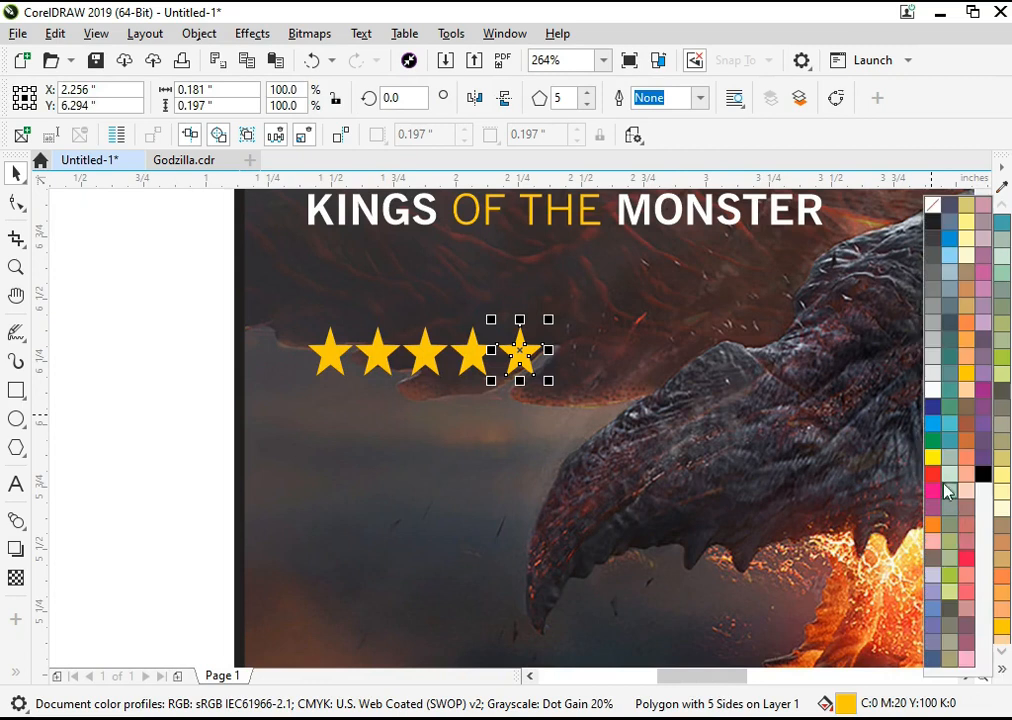
{"action": "right_click", "coordinate": [936, 393]}
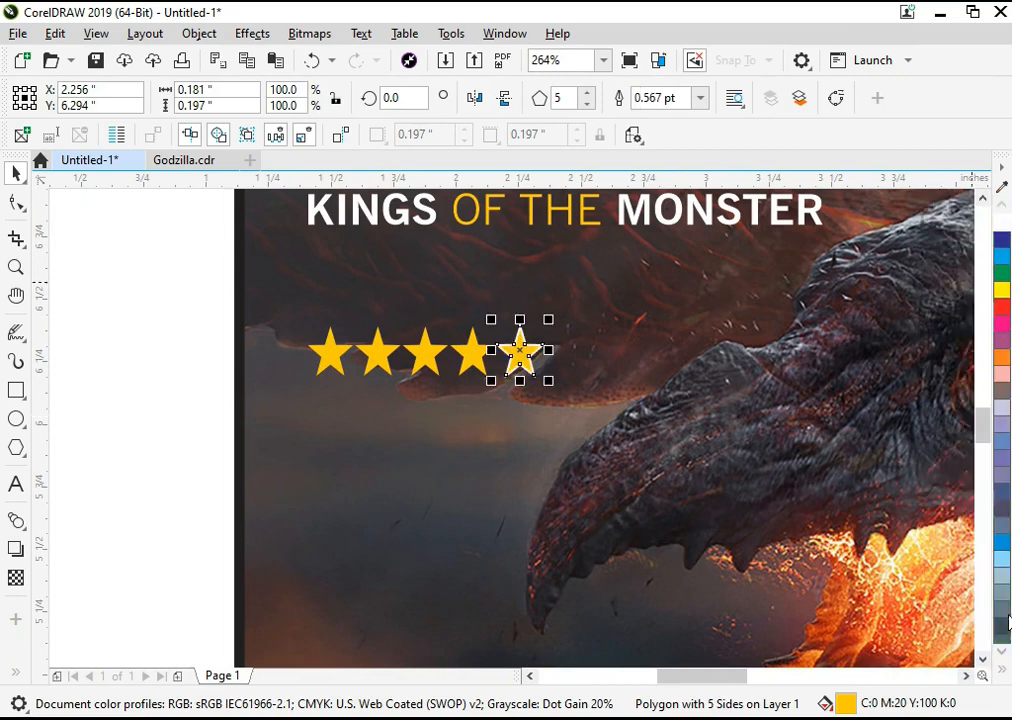
{"action": "left_click", "coordinate": [1001, 670]}
{"action": "left_click", "coordinate": [944, 214]}
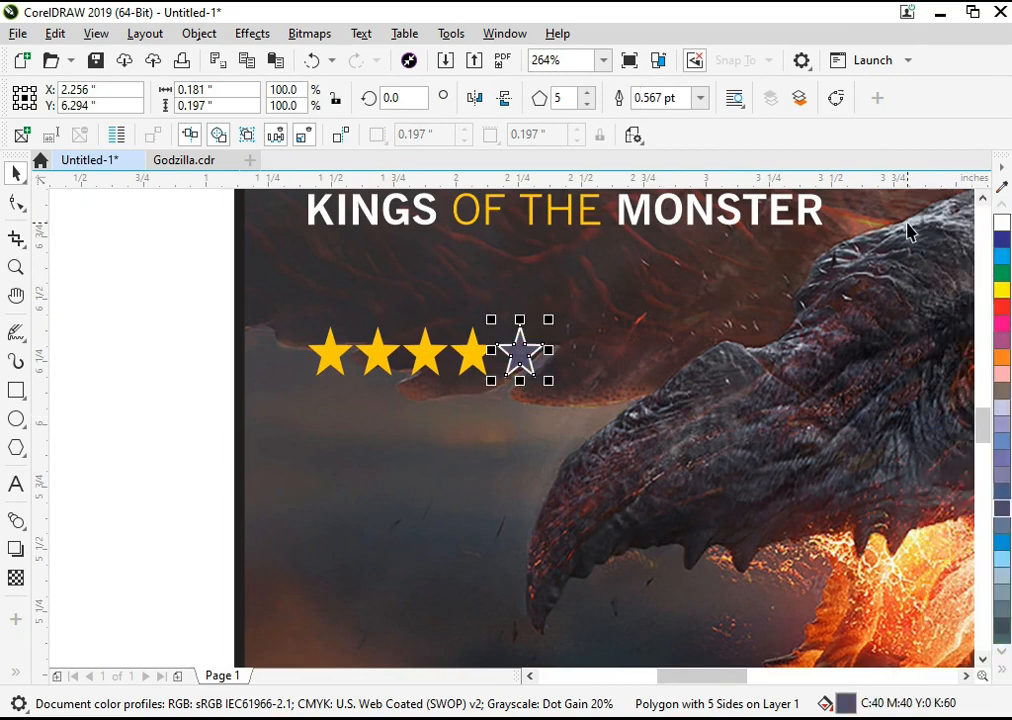
{"action": "left_click", "coordinate": [1001, 670]}
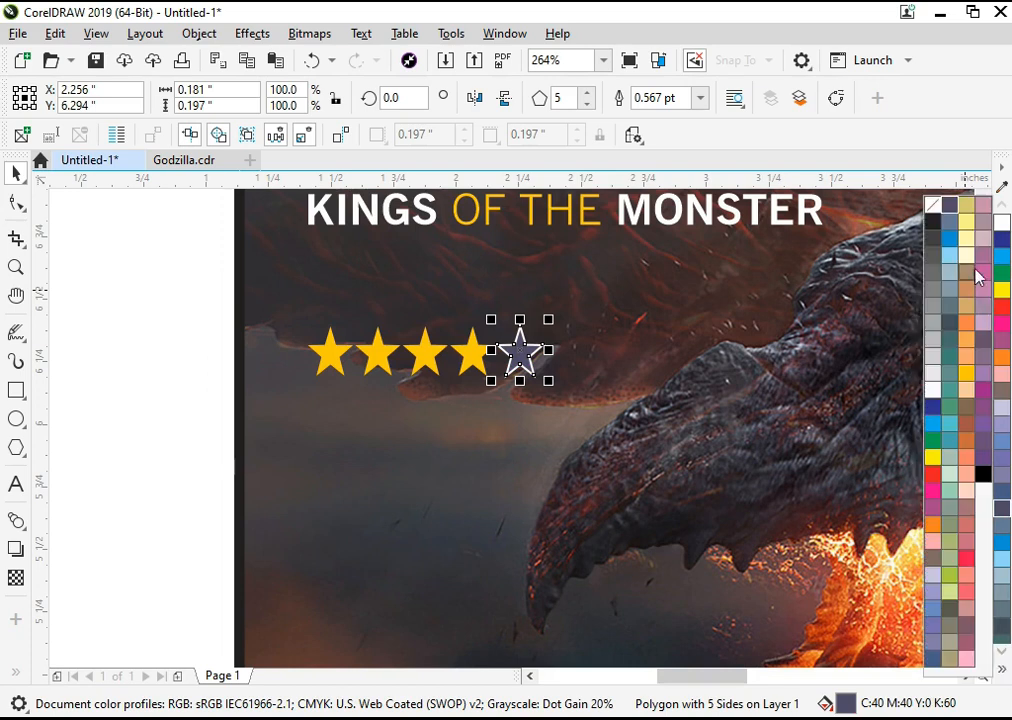
{"action": "left_click", "coordinate": [929, 206]}
Group the five stars and move the row up slightly toward the subtitle.
{"action": "left_click", "coordinate": [165, 307]}
{"action": "left_click_drag", "start_coordinate": [178, 269], "coordinate": [606, 451]}
{"action": "key", "text": "ctrl+g"}
{"action": "left_click", "coordinate": [210, 429]}
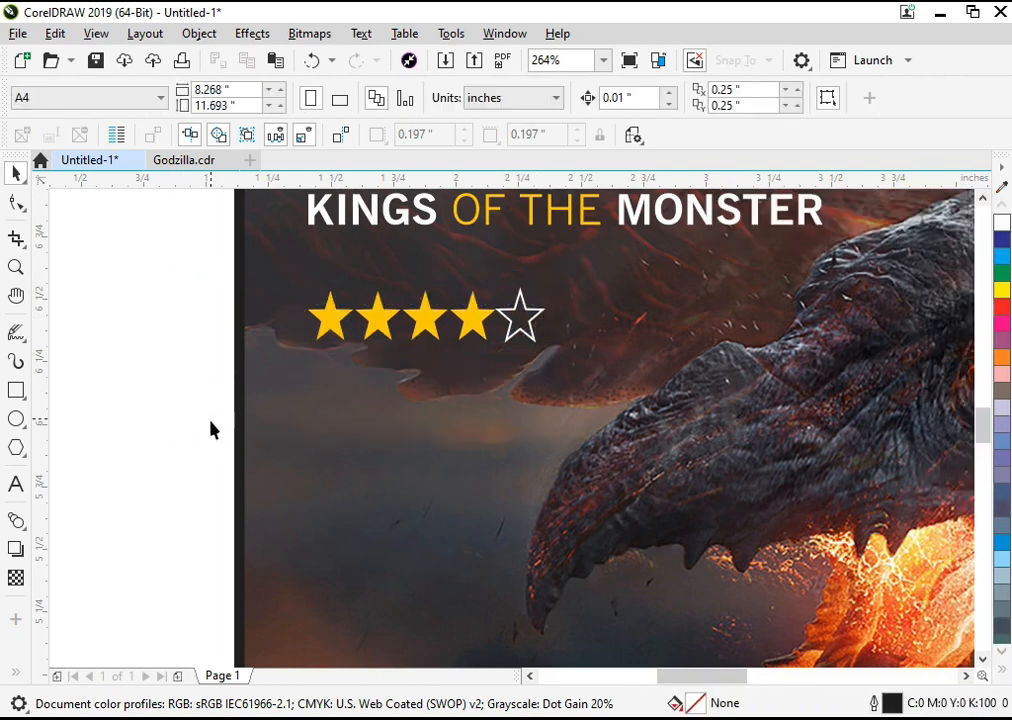
{"action": "key", "text": "F4"}
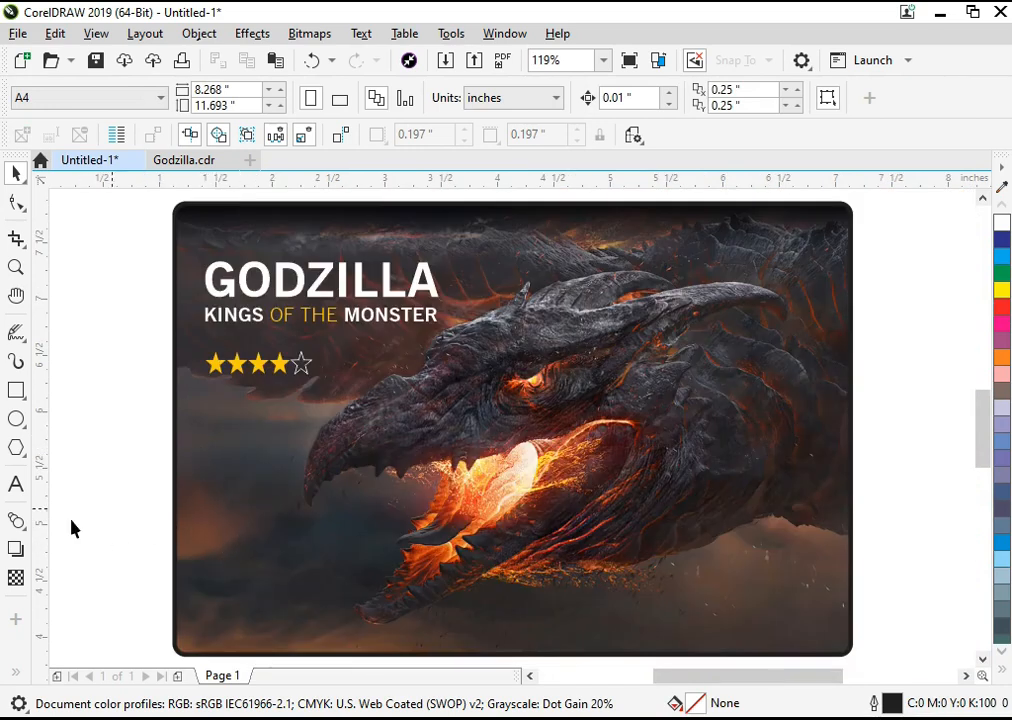
{"action": "scroll", "coordinate": [205, 378], "scroll_direction": "up", "scroll_amount": 2}
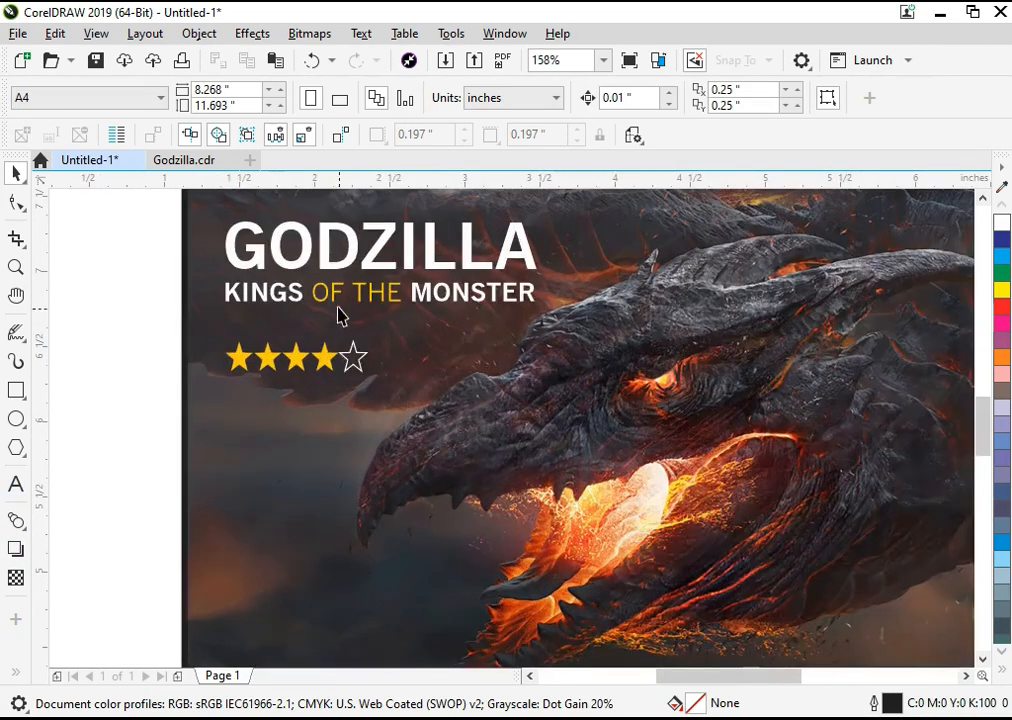
{"action": "left_click_drag", "start_coordinate": [339, 312], "coordinate": [330, 435]}
{"action": "key", "text": "ctrl+z"}
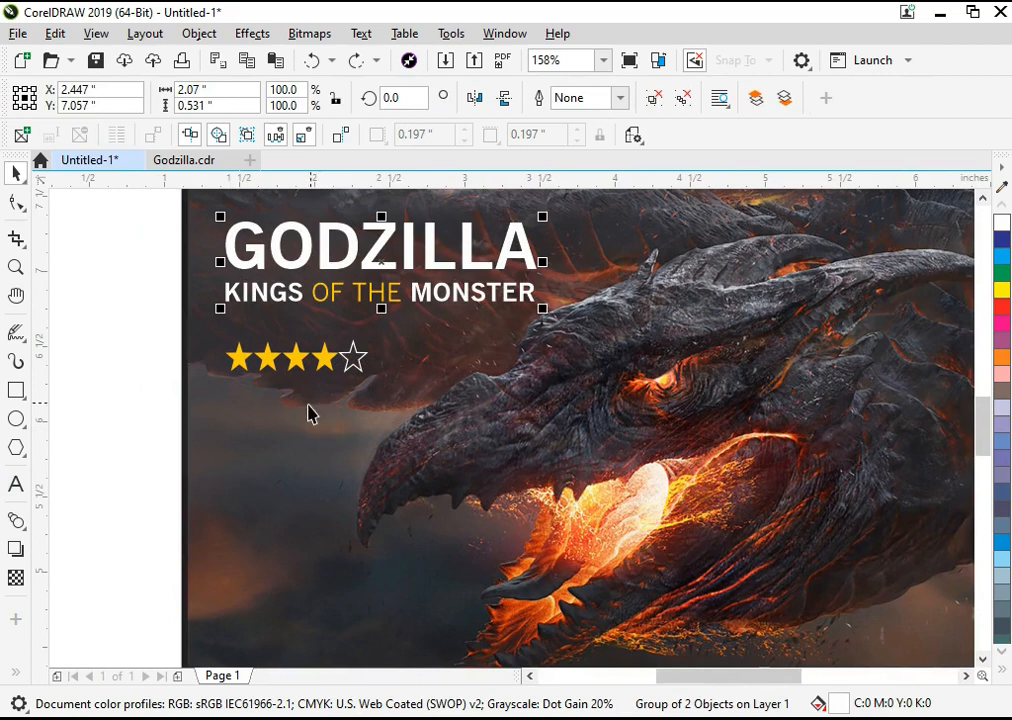
{"action": "key", "text": "ctrl+u"}
{"action": "left_click", "coordinate": [62, 409]}
{"action": "key", "text": "ctrl+z"}
Add the text "Official Trailer" in 16 pt Arial below the star row and convert it to uppercase.
{"action": "left_click", "coordinate": [15, 484]}
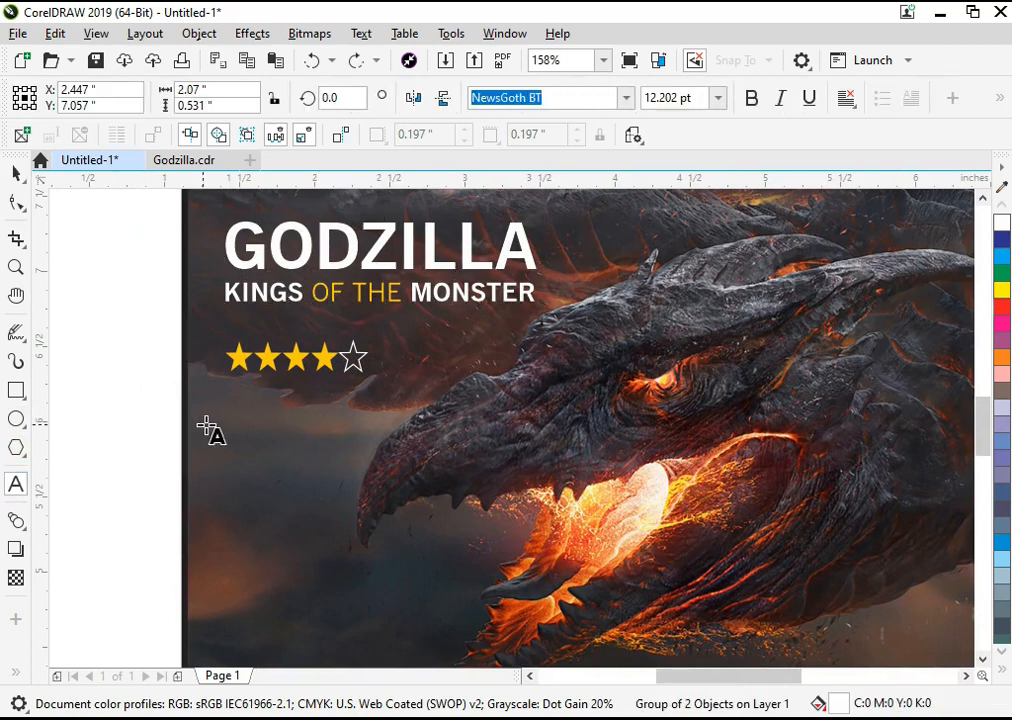
{"action": "left_click", "coordinate": [231, 425]}
{"action": "key", "text": "ctrl+KP_2"}
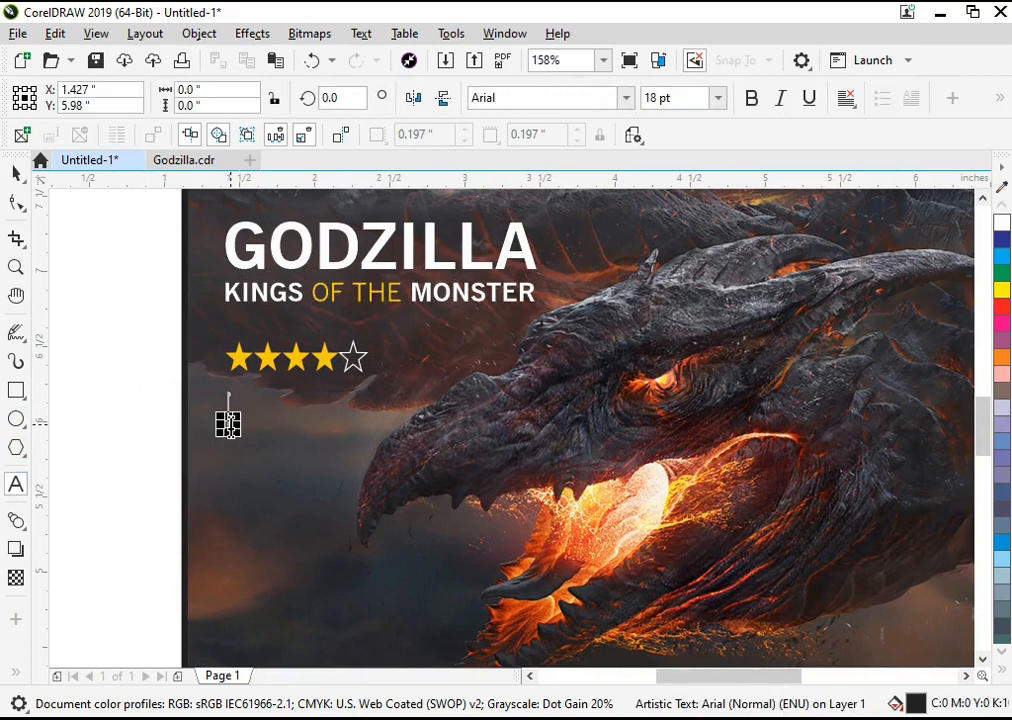
{"action": "type", "text": "o"}
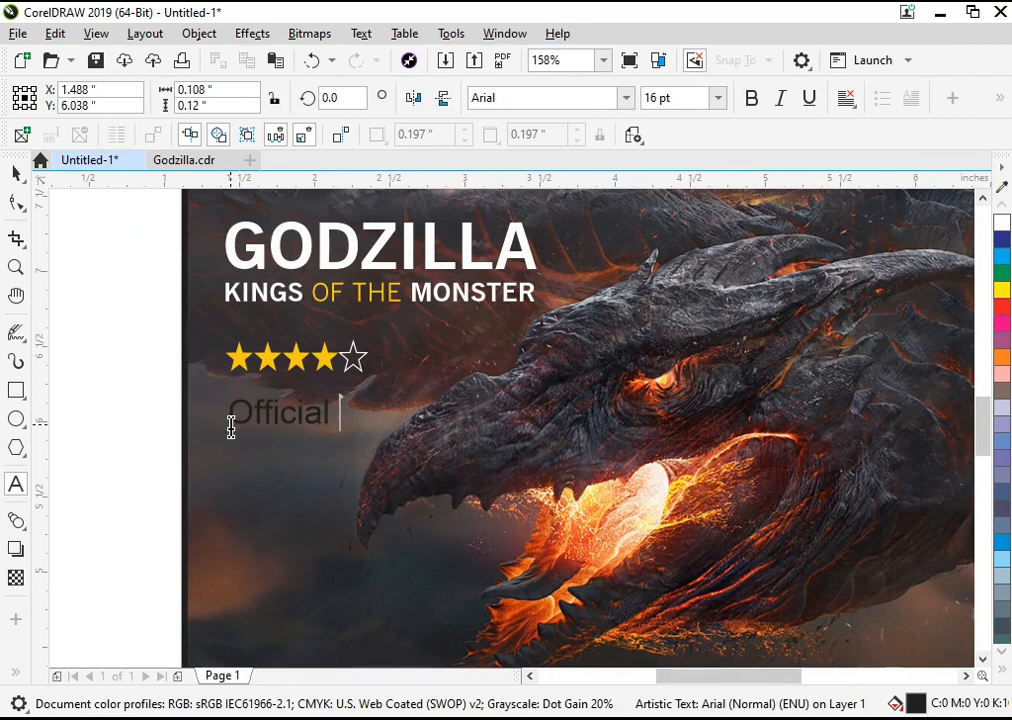
{"action": "type", "text": "fficial Trailer"}
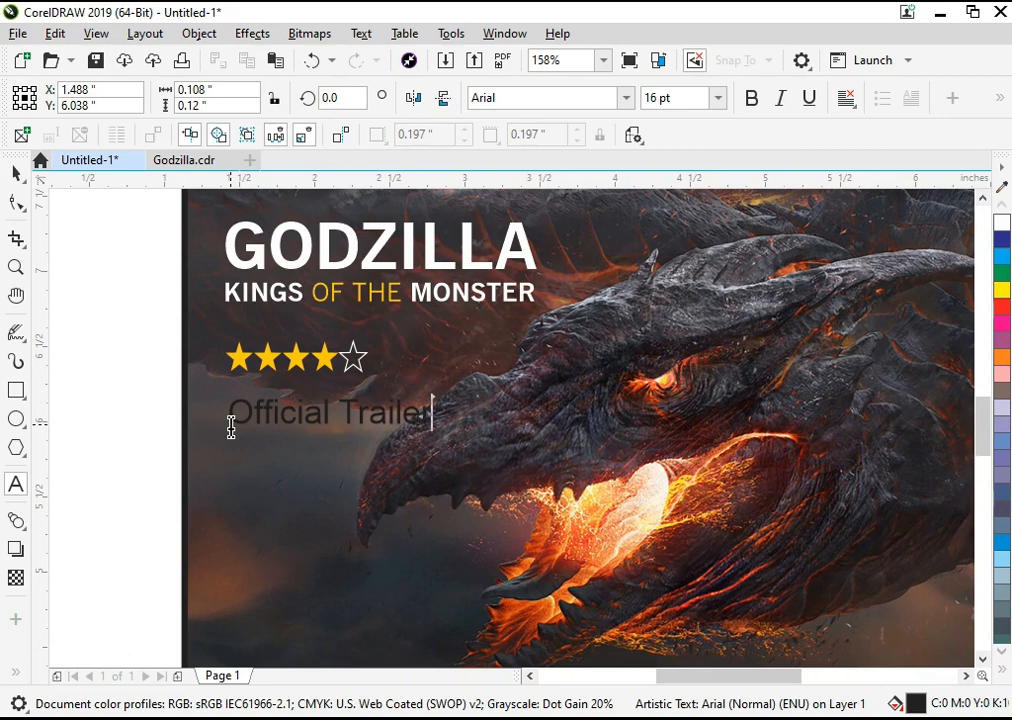
{"action": "key", "text": "ctrl+a"}
{"action": "key", "text": "shift+F3"}
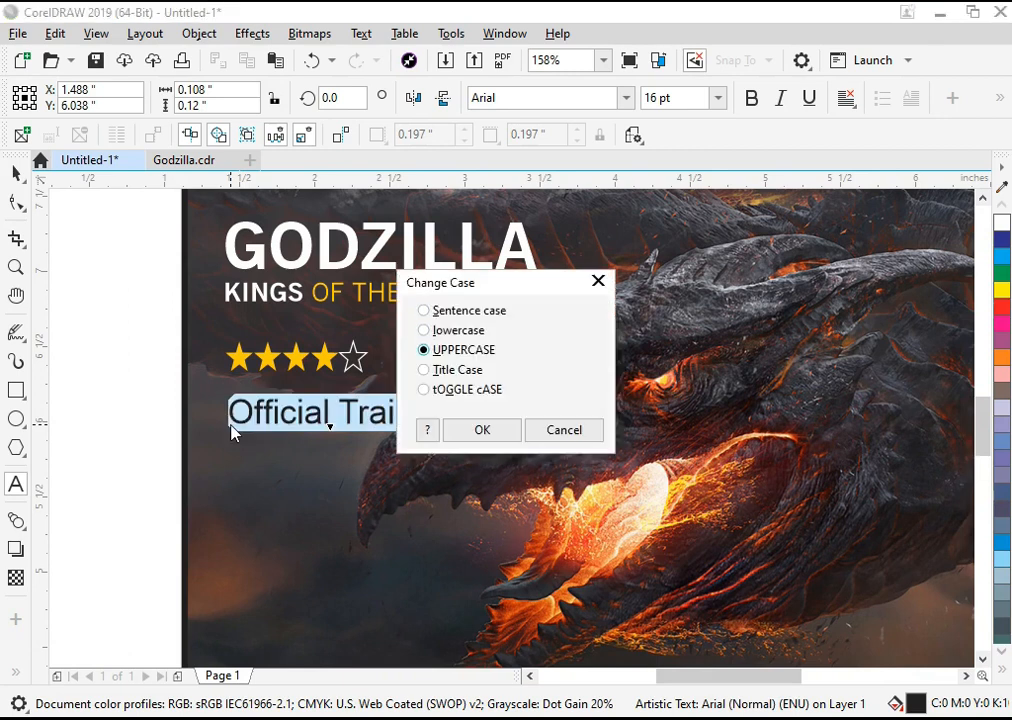
{"action": "key", "text": "Return"}
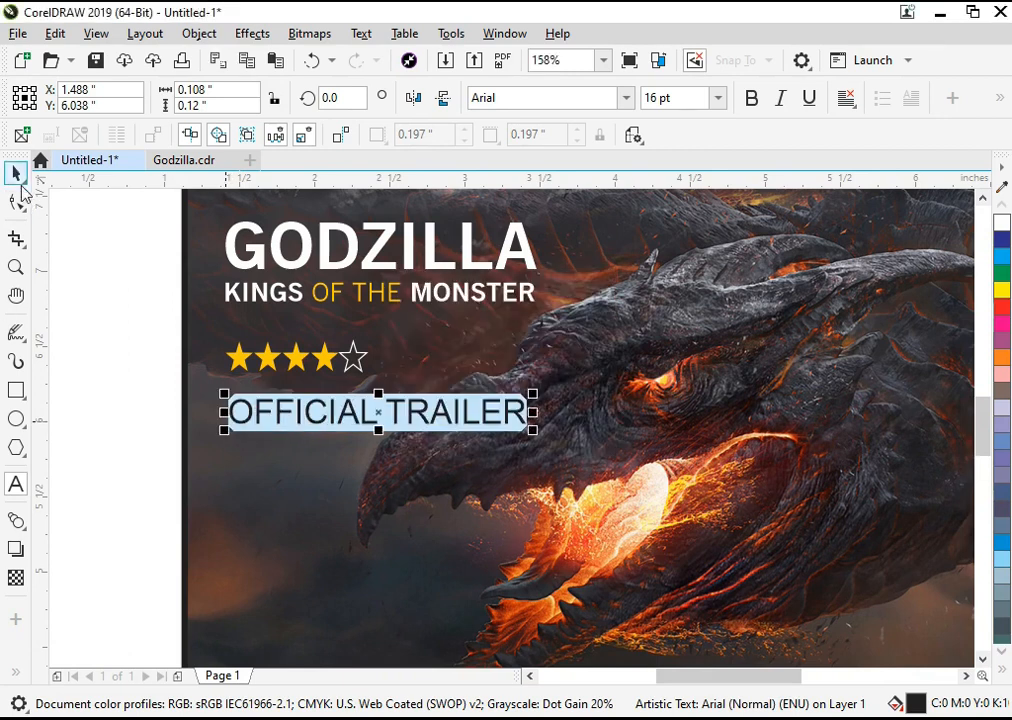
Make the OFFICIAL TRAILER text bold and white, and shrink it to about 8.7 pt.
{"action": "left_click", "coordinate": [16, 173]}
{"action": "left_click", "coordinate": [751, 97]}
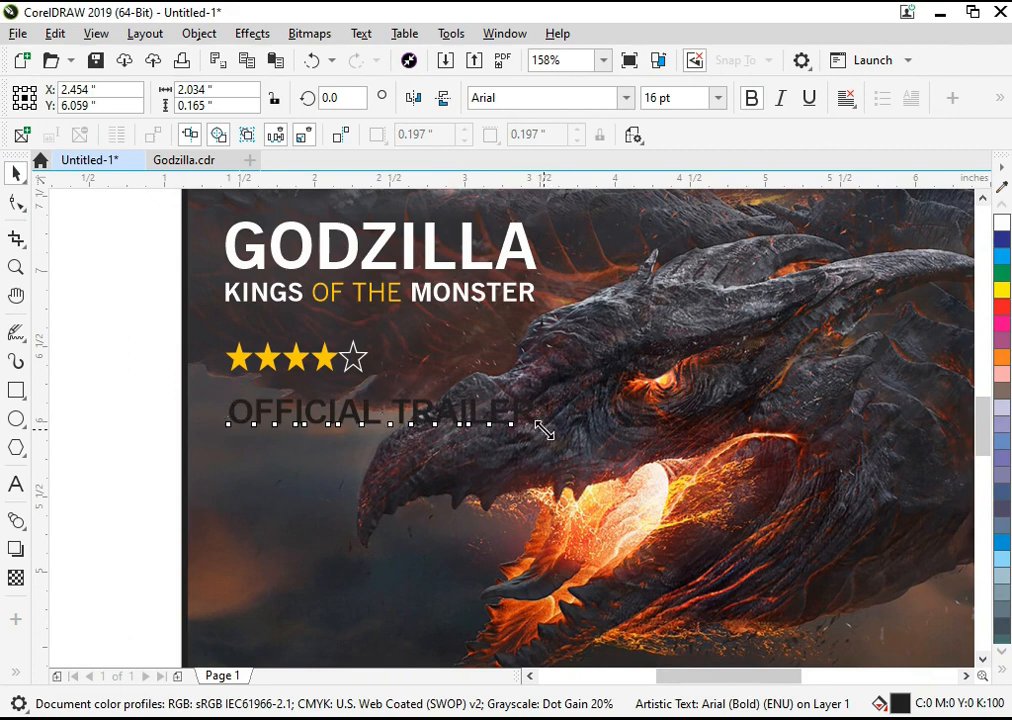
{"action": "left_click_drag", "start_coordinate": [543, 430], "coordinate": [402, 445]}
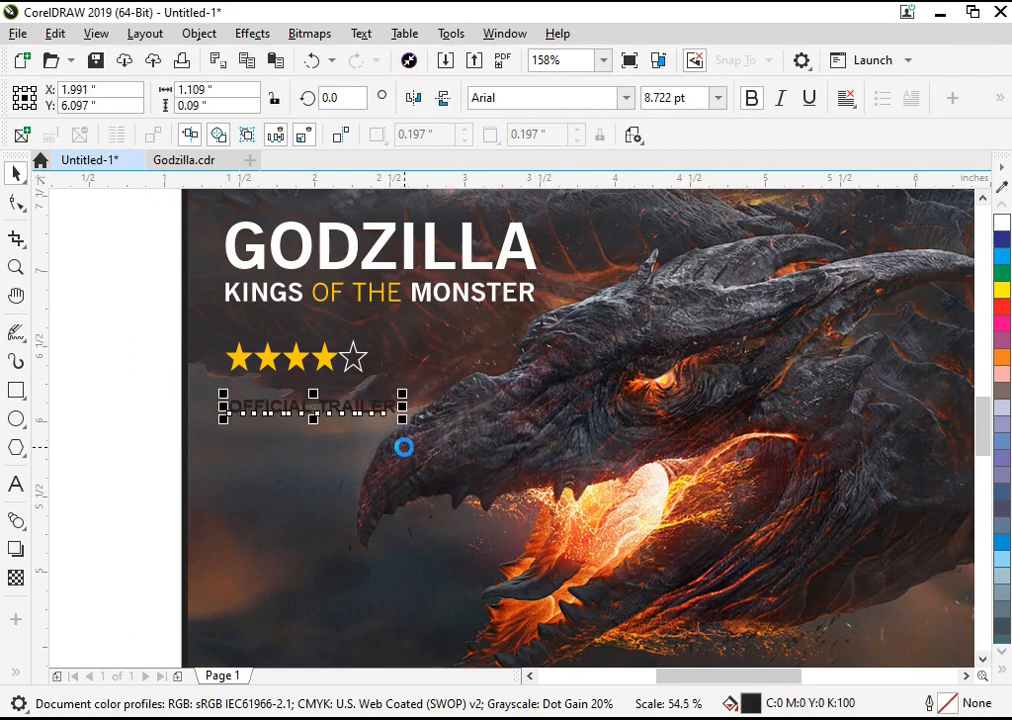
{"action": "left_click", "coordinate": [1003, 229]}
{"action": "key", "text": "F2"}
{"action": "left_click_drag", "start_coordinate": [147, 326], "coordinate": [646, 530]}
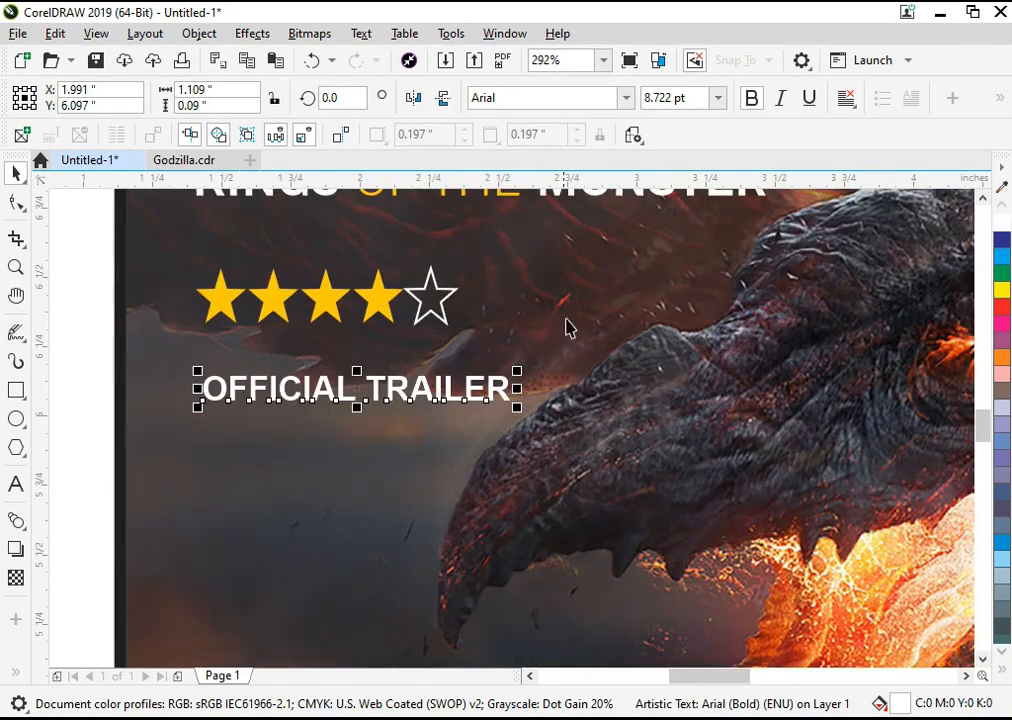
Underline OFFICIAL TRAILER, move it and the star row up slightly, and line the text up with the stars' left edge.
{"action": "left_click", "coordinate": [809, 97]}
{"action": "left_click_drag", "start_coordinate": [513, 390], "coordinate": [506, 390]}
{"action": "left_click_drag", "start_coordinate": [378, 300], "coordinate": [378, 276]}
{"action": "left_click_drag", "start_coordinate": [443, 400], "coordinate": [443, 390]}
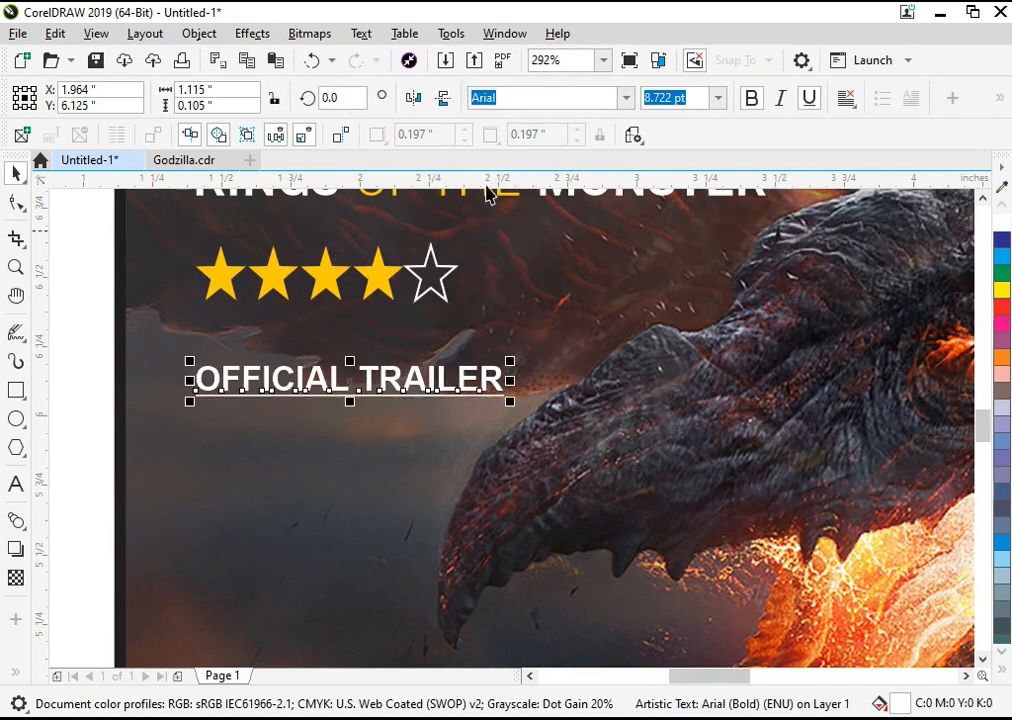
Change the font of the OFFICIAL TRAILER text to NewsGoth BT.
{"action": "left_click", "coordinate": [626, 97]}
{"action": "left_click", "coordinate": [550, 159]}
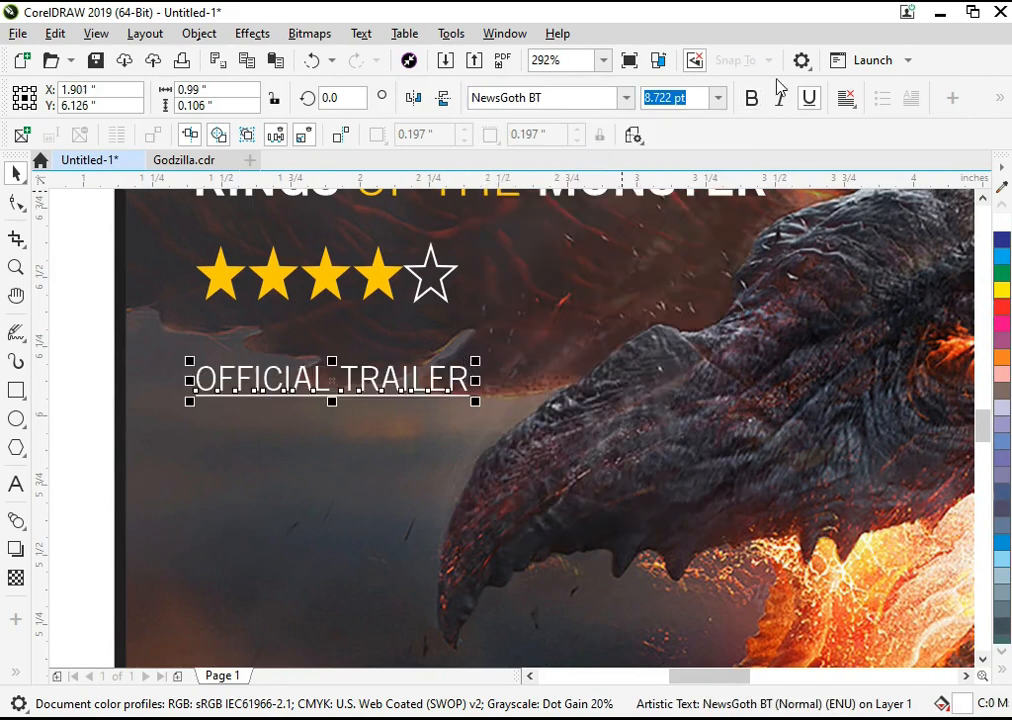
Make the OFFICIAL TRAILER text bold and enlarge it to about 10.2 pt.
{"action": "left_click", "coordinate": [752, 100]}
{"action": "left_click_drag", "start_coordinate": [480, 402], "coordinate": [513, 391]}
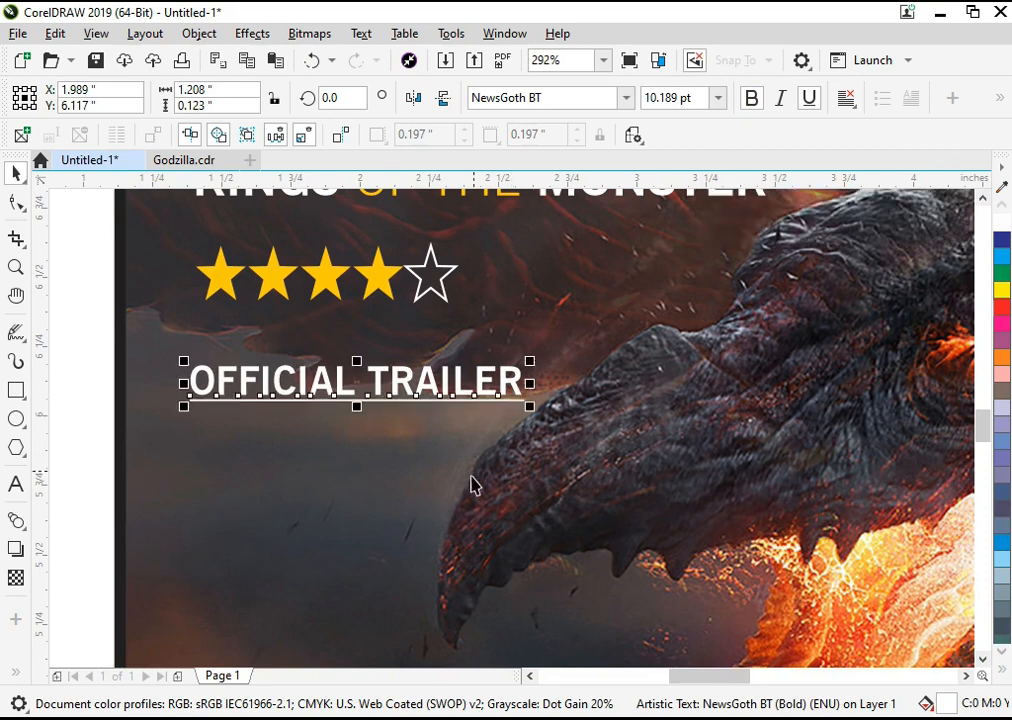
{"action": "left_click", "coordinate": [471, 480]}
{"action": "key", "text": "F4"}
{"action": "double_click", "coordinate": [454, 481]}
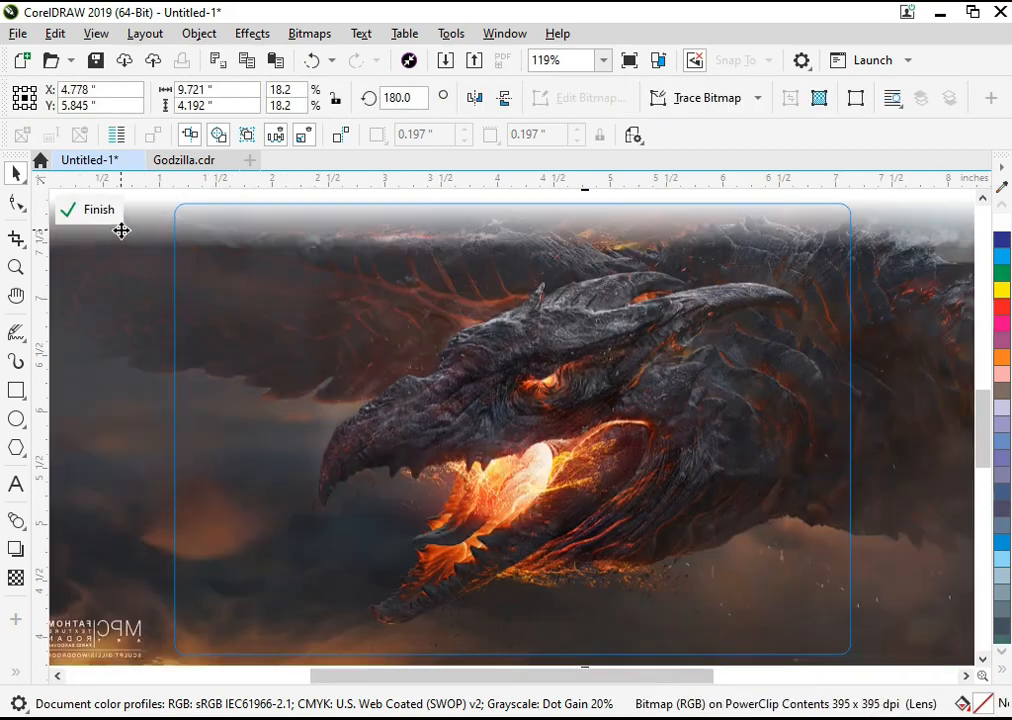
{"action": "left_click", "coordinate": [99, 209]}
{"action": "left_click", "coordinate": [147, 334]}
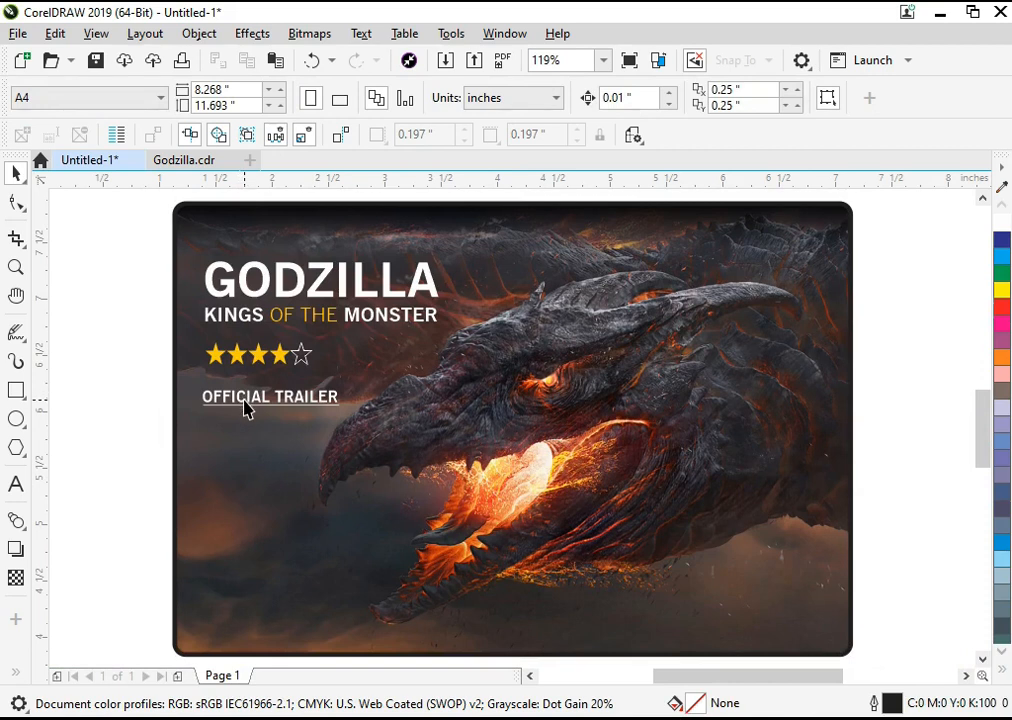
Draw a rectangle about 0.78 by 0.21 in below OFFICIAL TRAILER and fully round its corners into a pill shape.
{"action": "left_click", "coordinate": [15, 393]}
{"action": "scroll", "coordinate": [263, 440], "scroll_direction": "up", "scroll_amount": 3}
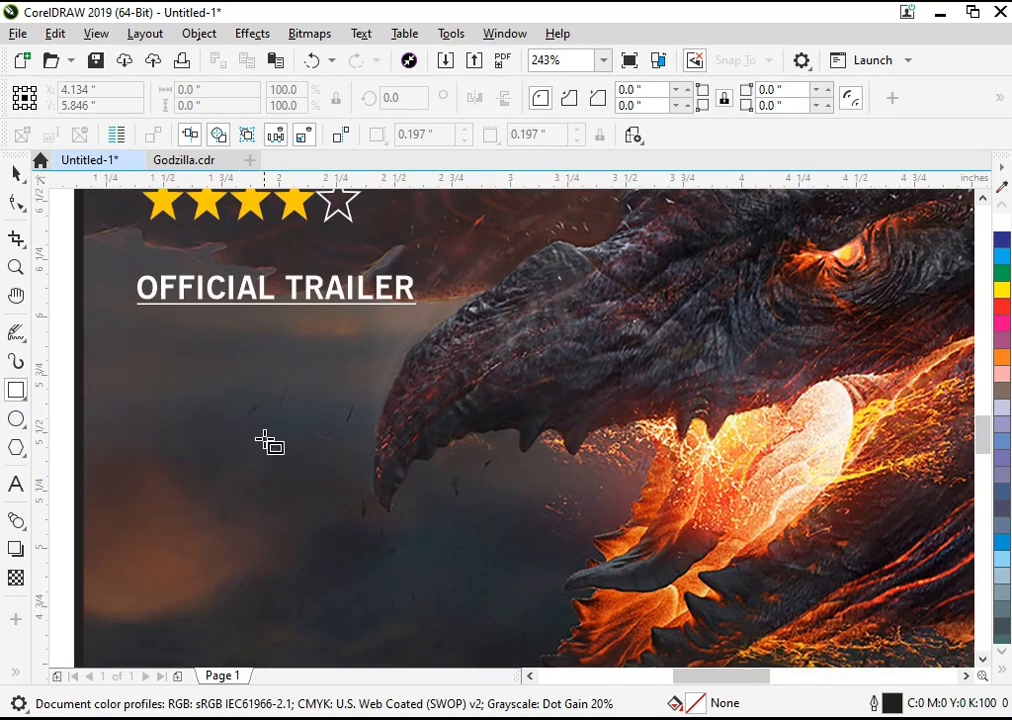
{"action": "left_click_drag", "start_coordinate": [138, 374], "coordinate": [321, 424]}
{"action": "left_click", "coordinate": [15, 201]}
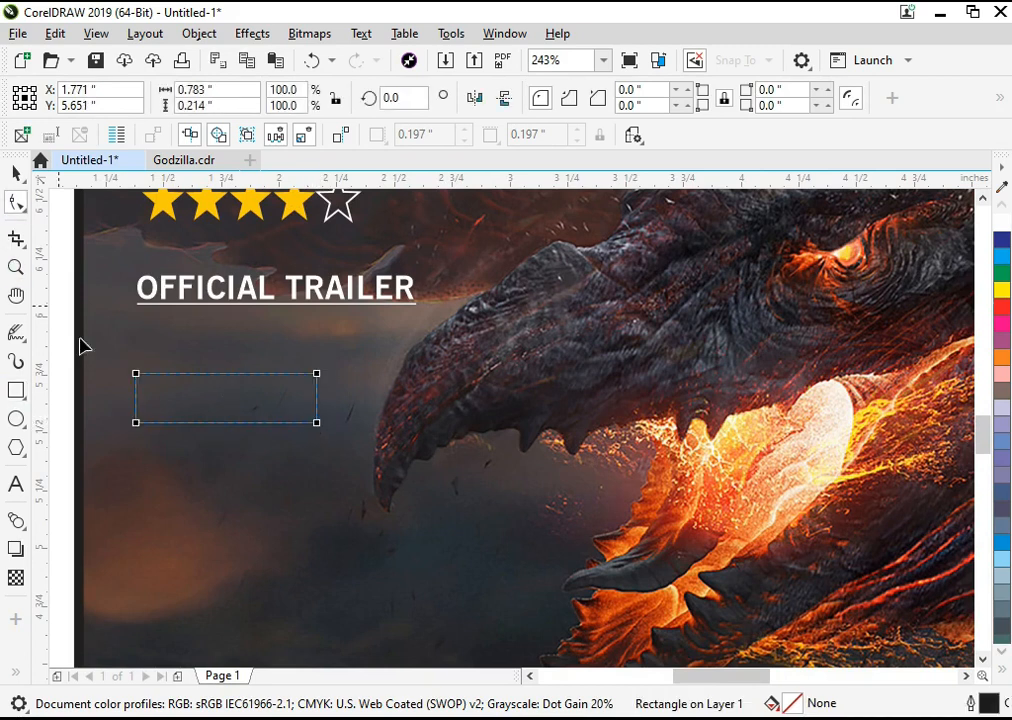
{"action": "left_click_drag", "start_coordinate": [143, 428], "coordinate": [163, 429]}
{"action": "key", "text": "space"}
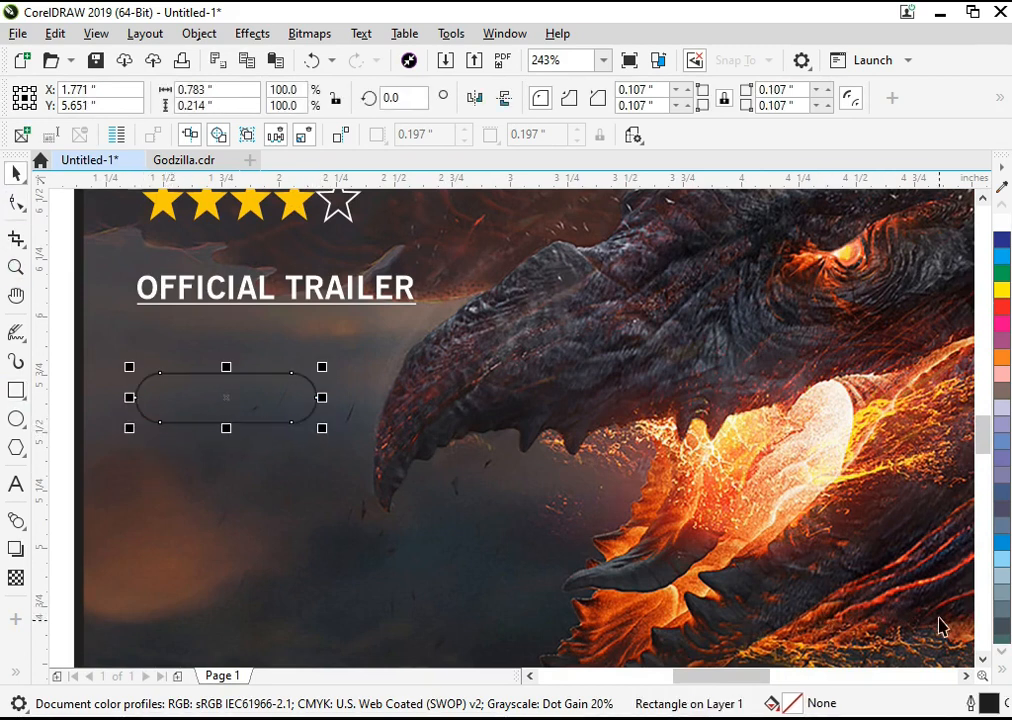
Fill the pill shape with the stars' yellow (C0 M20 Y100 K0) and remove its outline.
{"action": "left_click", "coordinate": [1003, 673]}
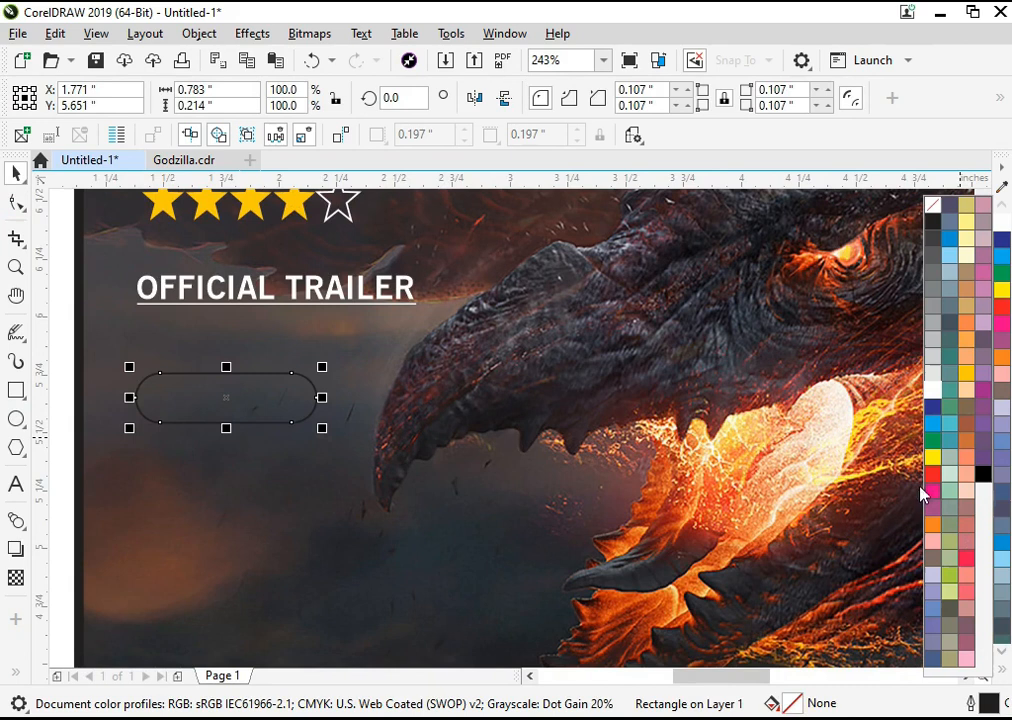
{"action": "left_click", "coordinate": [965, 374]}
{"action": "left_click", "coordinate": [1003, 676]}
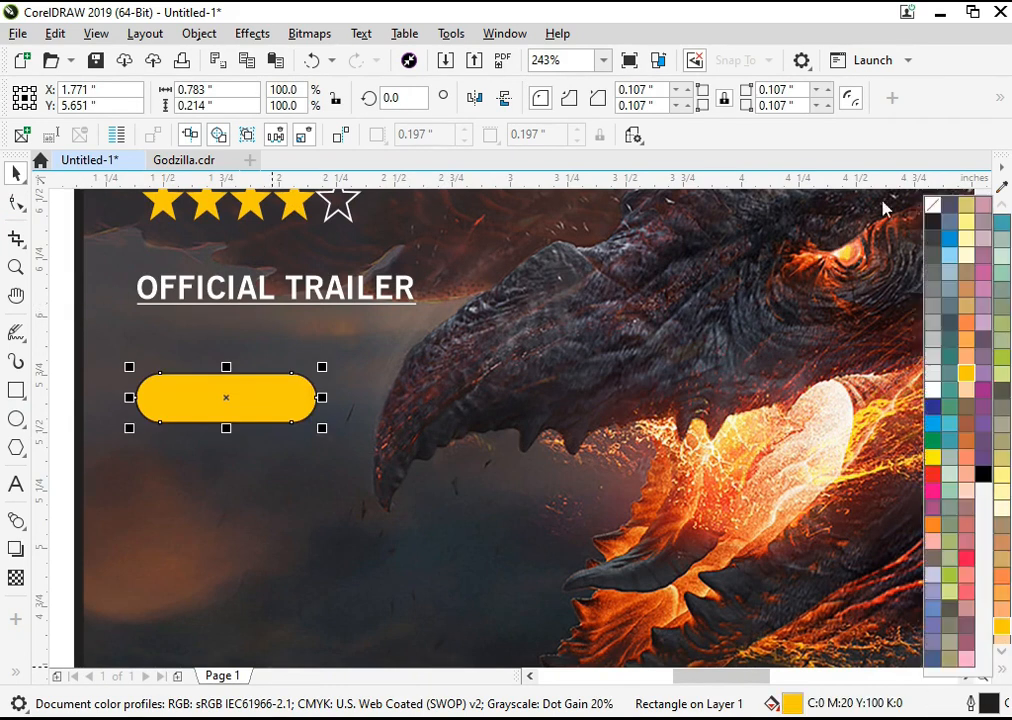
{"action": "right_click", "coordinate": [931, 206]}
{"action": "left_click", "coordinate": [452, 469]}
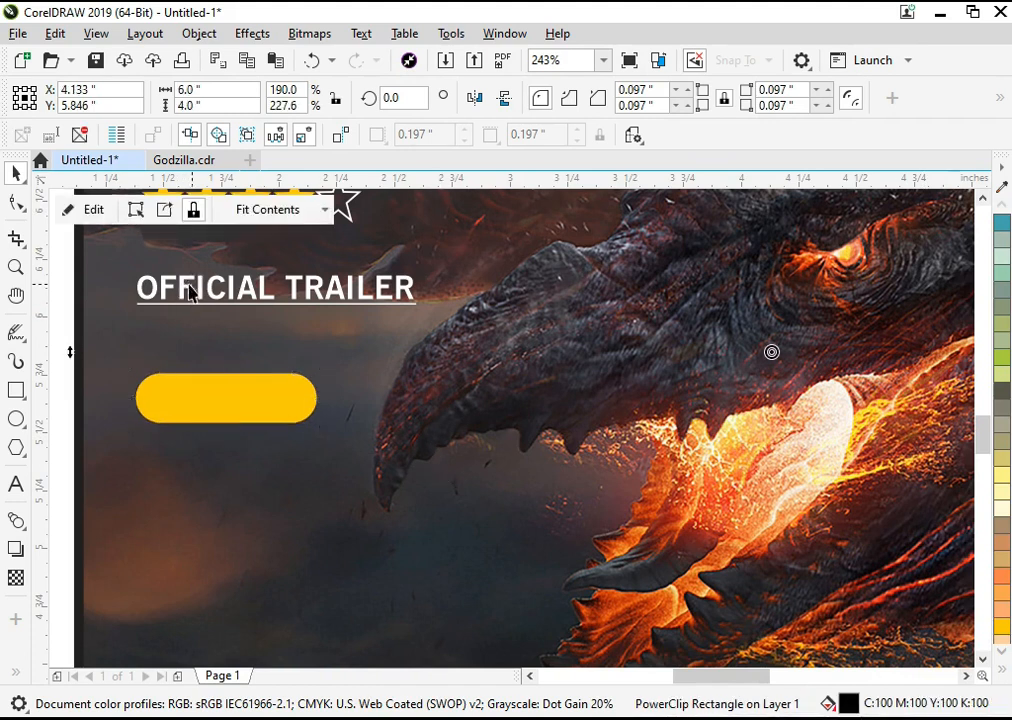
Copy the OFFICIAL TRAILER text onto the yellow pill, recolor the copy black and change its wording to "Watch Now".
{"action": "left_click", "coordinate": [190, 290]}
{"action": "left_click_drag", "start_coordinate": [190, 290], "coordinate": [228, 410]}
{"action": "left_click_drag", "start_coordinate": [224, 410], "coordinate": [224, 409]}
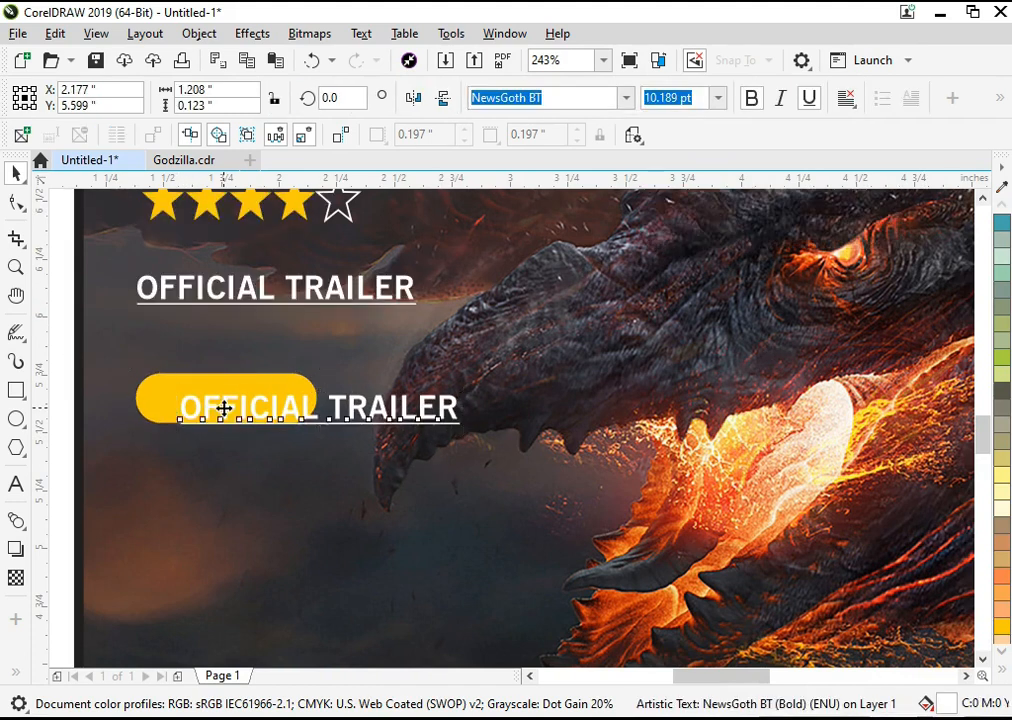
{"action": "key", "text": "F8"}
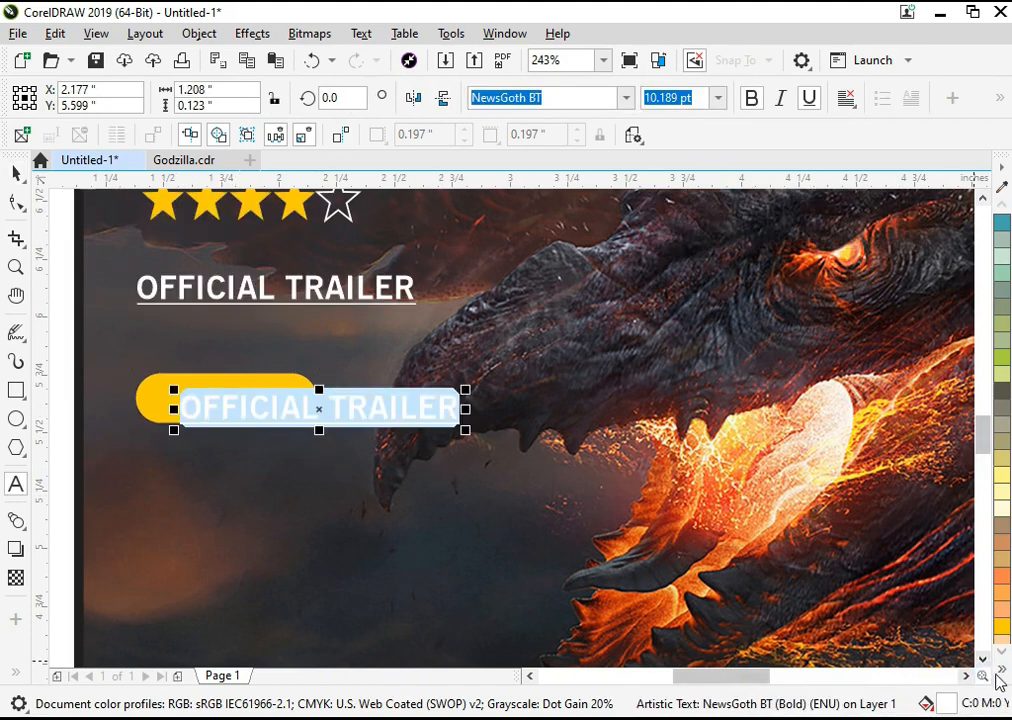
{"action": "left_click", "coordinate": [1000, 683]}
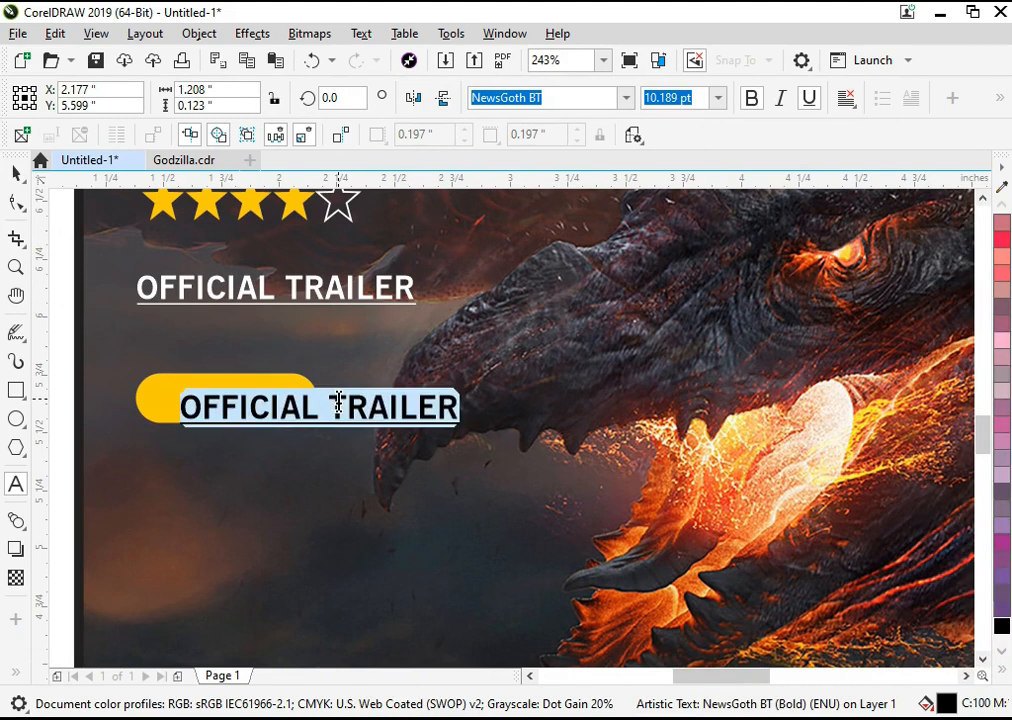
{"action": "type", "text": "Watch Now"}
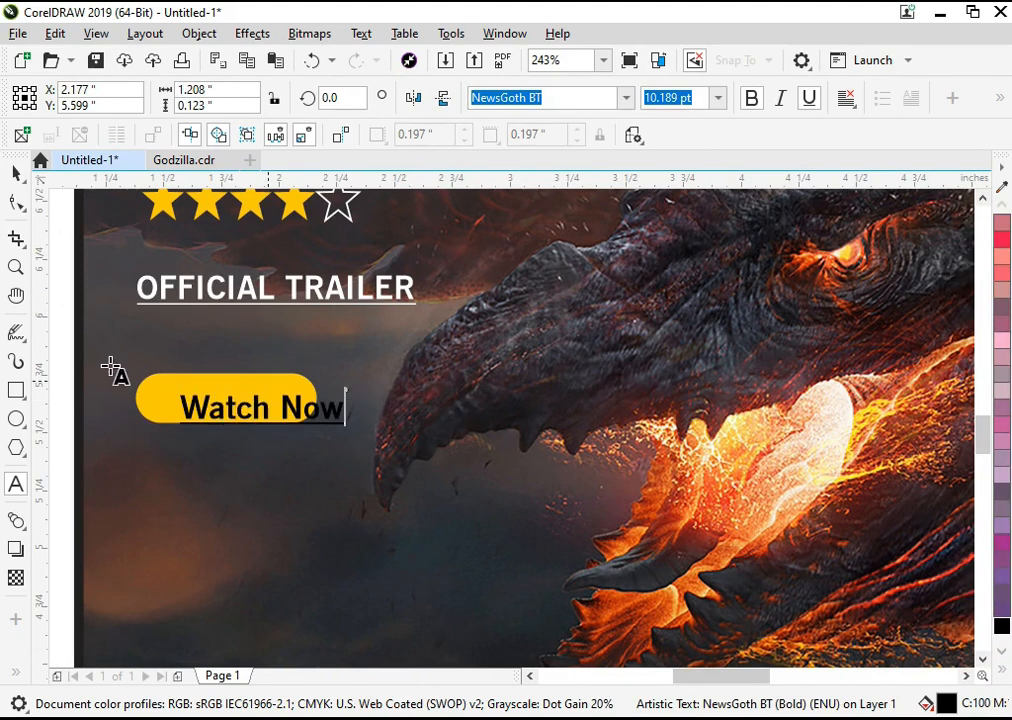
{"action": "left_click", "coordinate": [16, 173]}
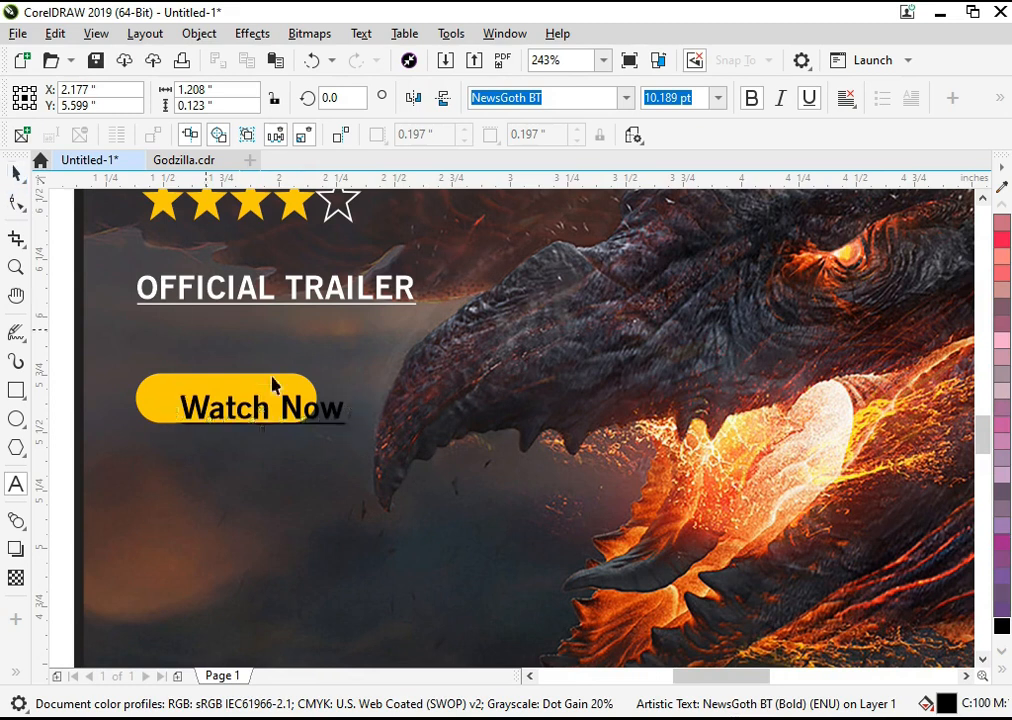
Shrink Watch Now to about 8.6 pt without underline, center it vertically on the pill and shift it toward the right end.
{"action": "left_click_drag", "start_coordinate": [352, 431], "coordinate": [324, 422]}
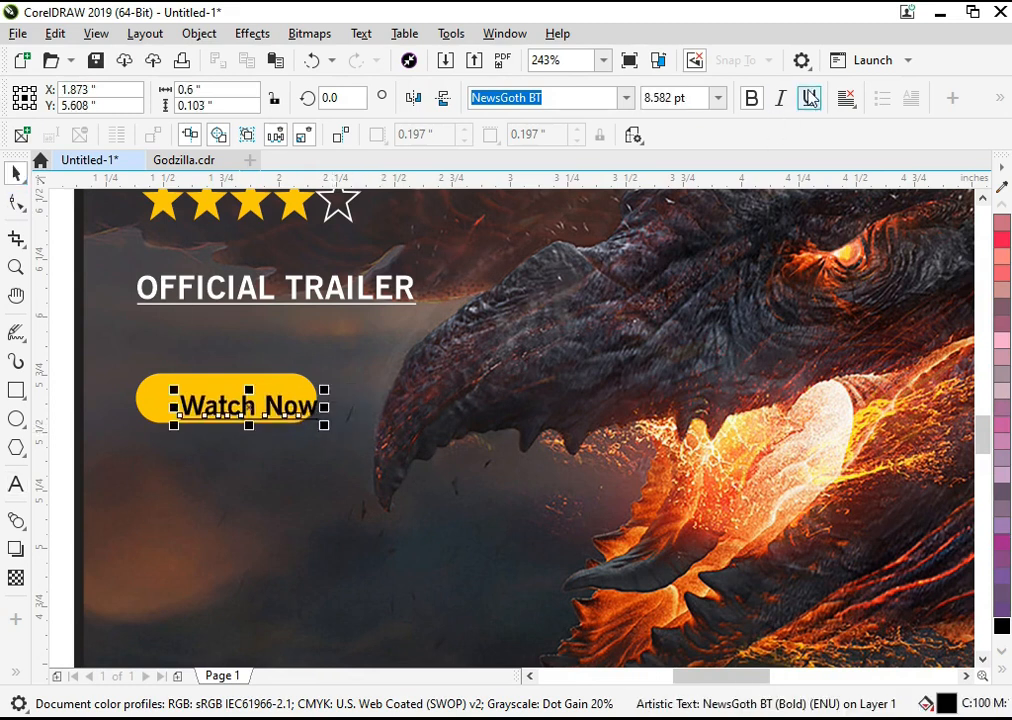
{"action": "left_click", "coordinate": [163, 393], "text": "shift"}
{"action": "key", "text": "e"}
{"action": "left_click", "coordinate": [223, 467]}
{"action": "key", "text": "F2"}
{"action": "left_click_drag", "start_coordinate": [139, 321], "coordinate": [484, 566]}
{"action": "left_click", "coordinate": [478, 371]}
{"action": "left_click_drag", "start_coordinate": [525, 339], "coordinate": [566, 341]}
{"action": "left_click_drag", "start_coordinate": [352, 352], "coordinate": [363, 356]}
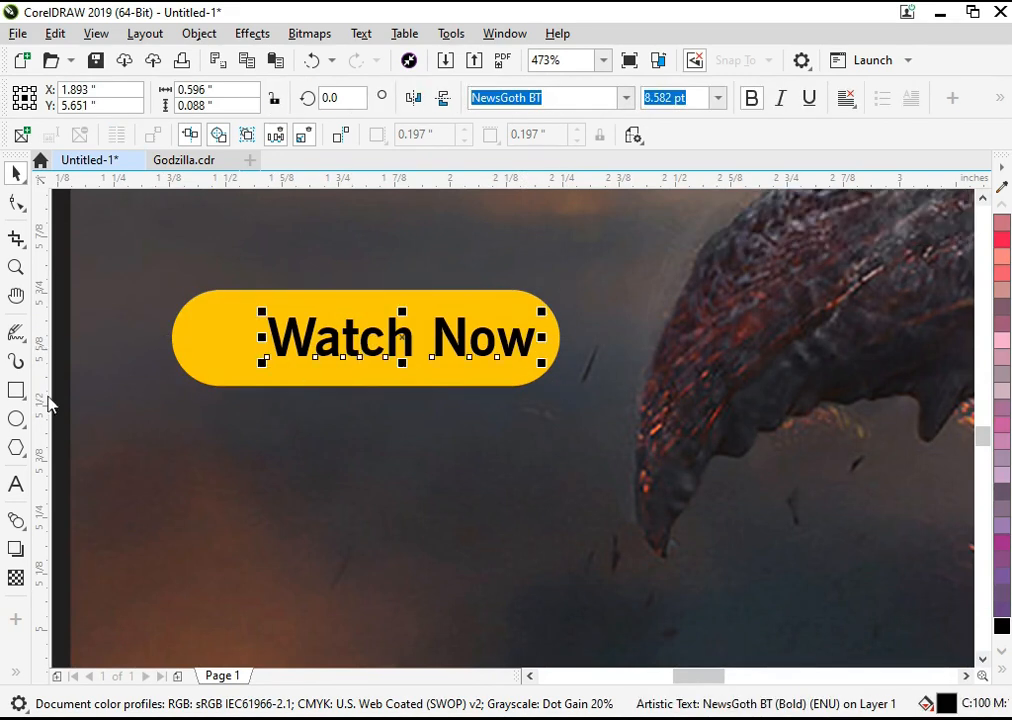
Draw a three-sided polygon about 0.06 in wide left of Watch Now and rotate it to 270° so it points right.
{"action": "left_click", "coordinate": [16, 447]}
{"action": "left_click_drag", "start_coordinate": [199, 320], "coordinate": [243, 366]}
{"action": "key", "text": "Return"}
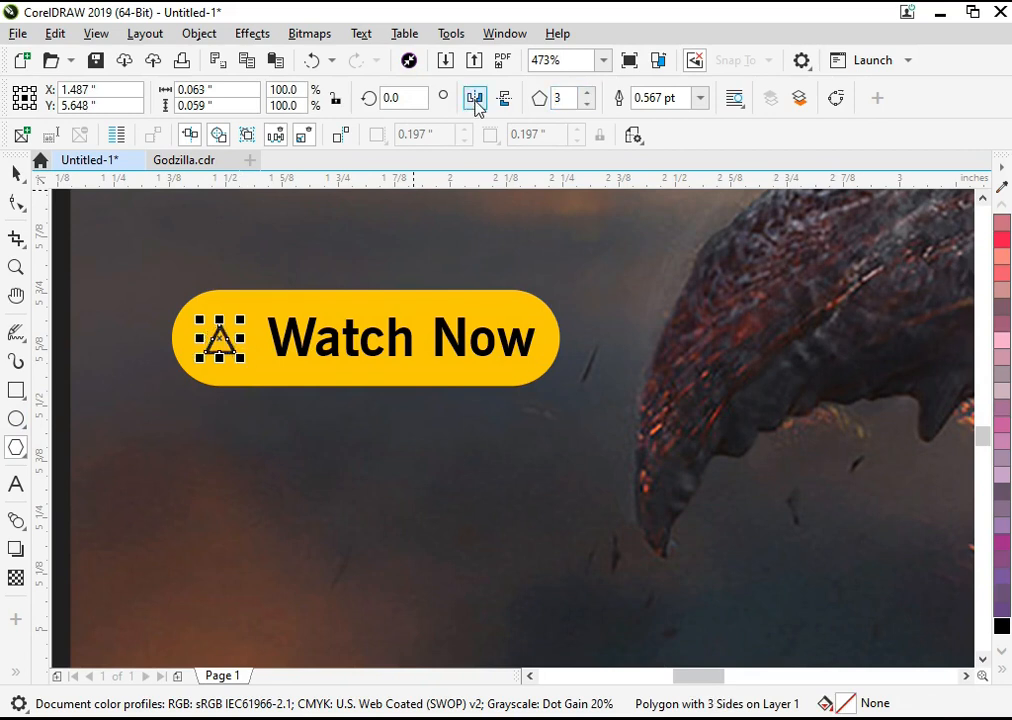
{"action": "left_click", "coordinate": [230, 346]}
{"action": "left_click_drag", "start_coordinate": [240, 358], "coordinate": [207, 376]}
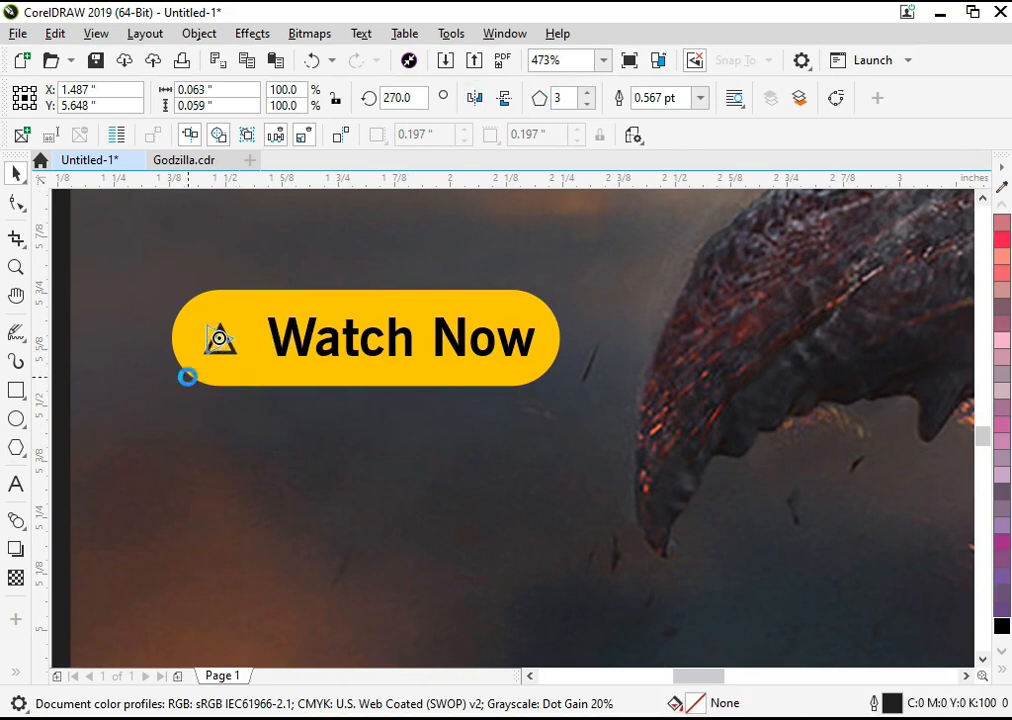
{"action": "left_click", "coordinate": [218, 338]}
{"action": "left_click", "coordinate": [218, 338]}
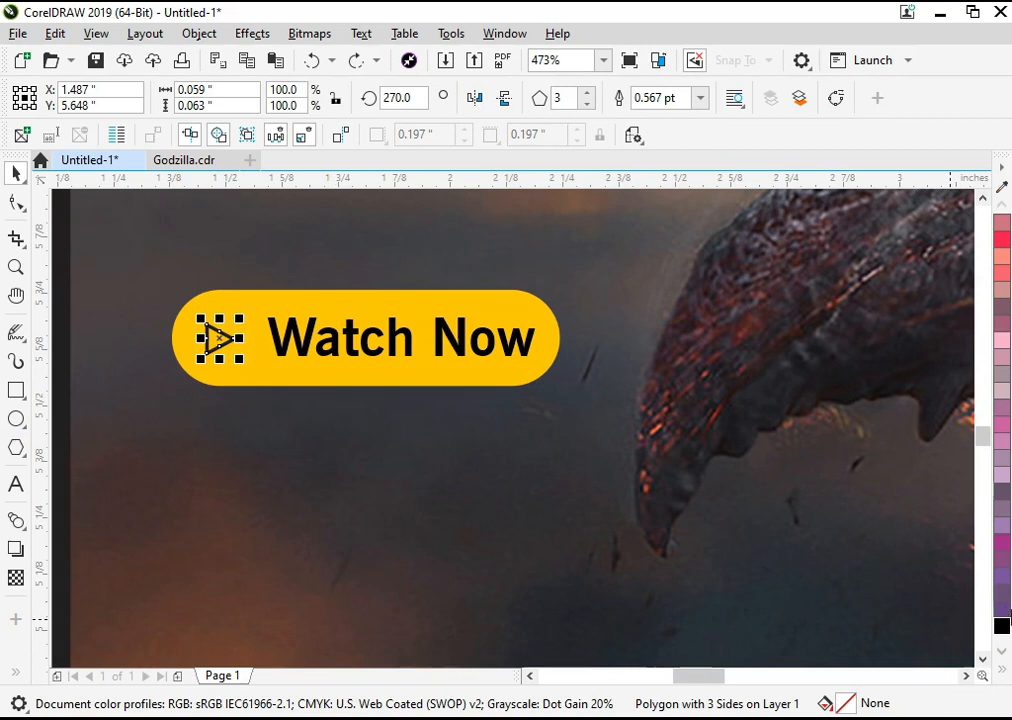
Fill the play triangle black, enlarge it to about 0.08 by 0.09 in and nudge it right and down.
{"action": "left_click", "coordinate": [1001, 626]}
{"action": "left_click_drag", "start_coordinate": [240, 372], "coordinate": [242, 377]}
{"action": "left_click", "coordinate": [322, 401]}
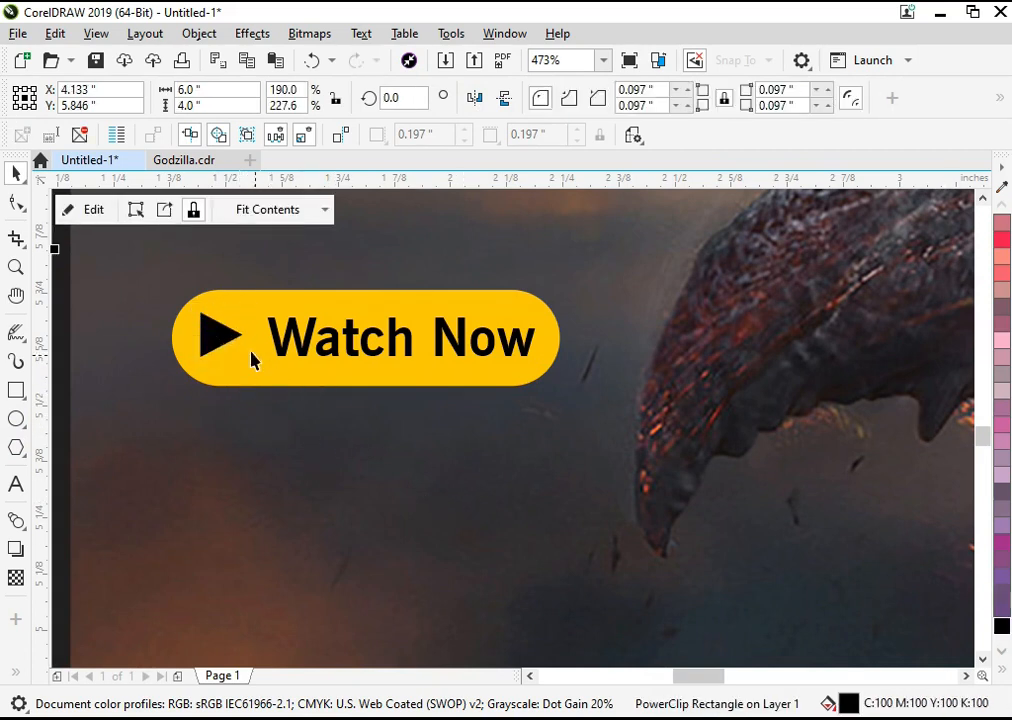
{"action": "left_click", "coordinate": [225, 339]}
{"action": "key", "text": "Right"}
{"action": "key", "text": "Down"}
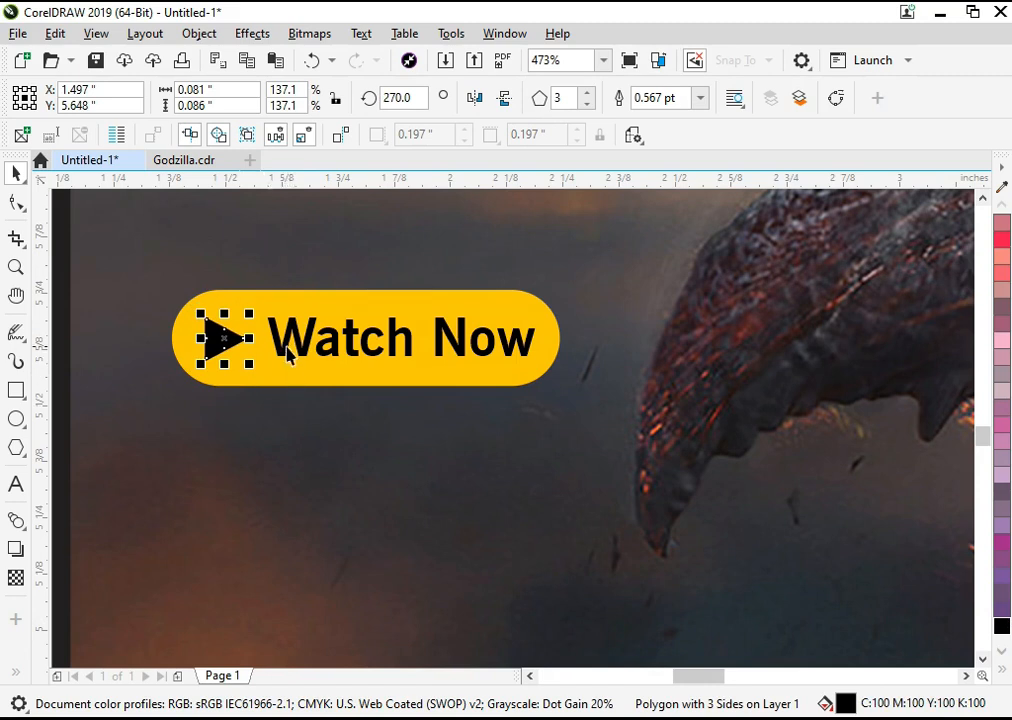
Group the play triangle with the Watch Now text and center the group horizontally on the yellow pill.
{"action": "left_click", "coordinate": [287, 347], "text": "shift"}
{"action": "key", "text": "ctrl+g"}
{"action": "left_click", "coordinate": [276, 379], "text": "shift"}
{"action": "key", "text": "c"}
{"action": "left_click", "coordinate": [413, 453]}
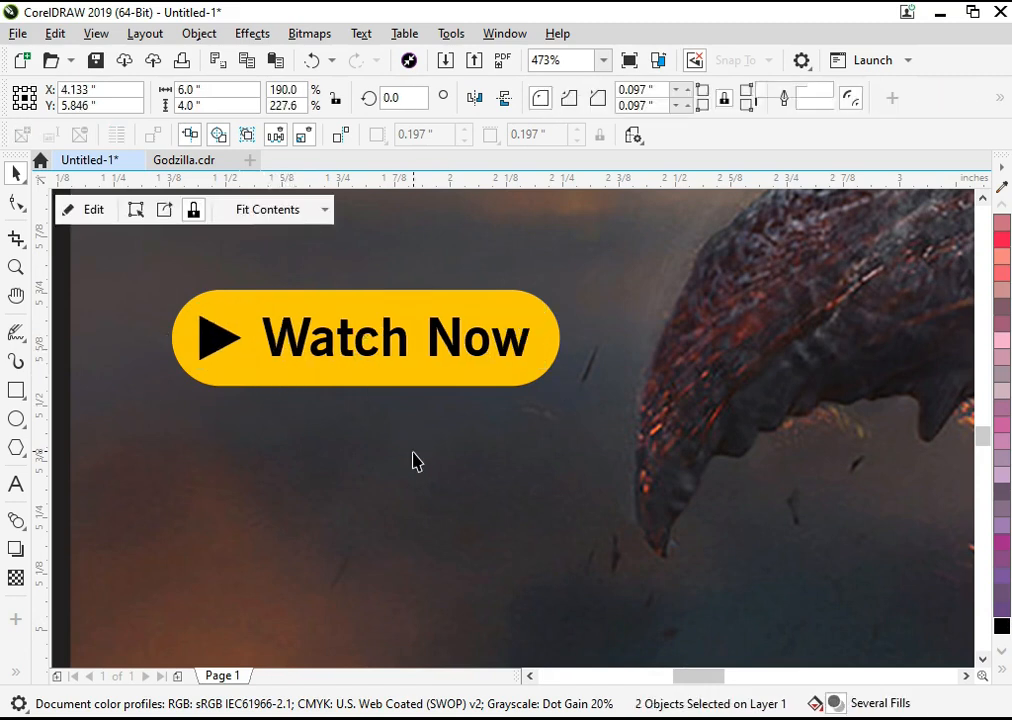
{"action": "key", "text": "F4"}
{"action": "left_click", "coordinate": [130, 455]}
{"action": "key", "text": "F2"}
{"action": "mouse_move", "coordinate": [140, 341]}
{"action": "left_mouse_down"}
{"action": "mouse_move", "coordinate": [619, 558]}
{"action": "mouse_move", "coordinate": [695, 581]}
{"action": "left_mouse_up"}
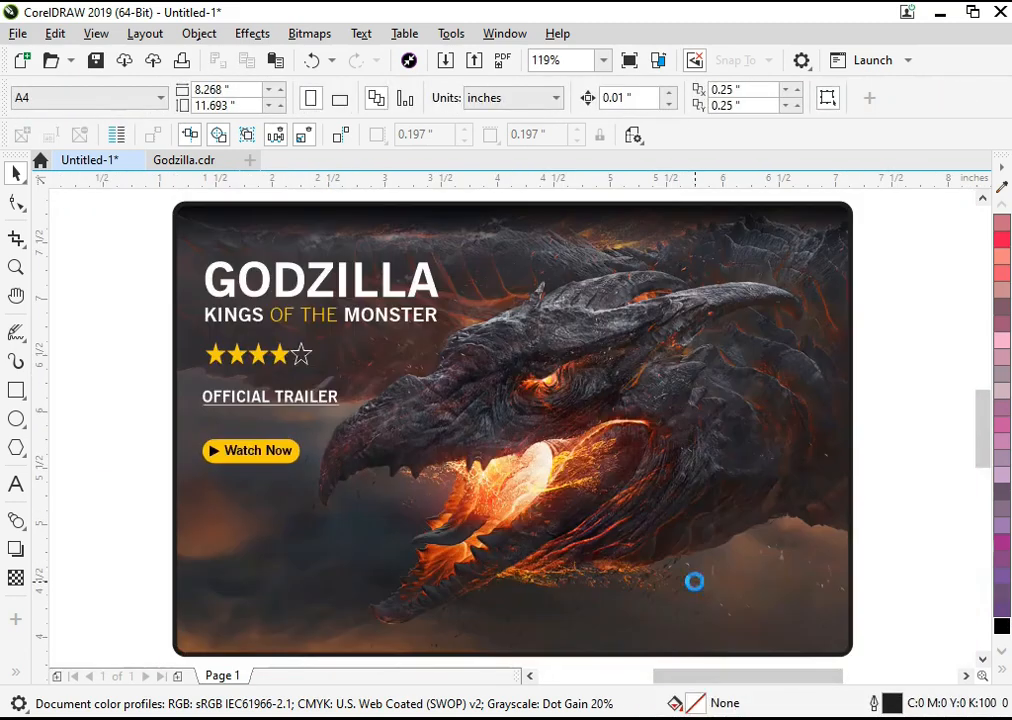
Copy the OFFICIAL TRAILER text below the Watch Now button and change the copy's wording to "Next Movies".
{"action": "left_click_drag", "start_coordinate": [248, 402], "coordinate": [248, 522]}
{"action": "double_click", "coordinate": [248, 522]}
{"action": "key", "text": "ctrl+shift+Left"}
{"action": "key", "text": "ctrl+shift+Left"}
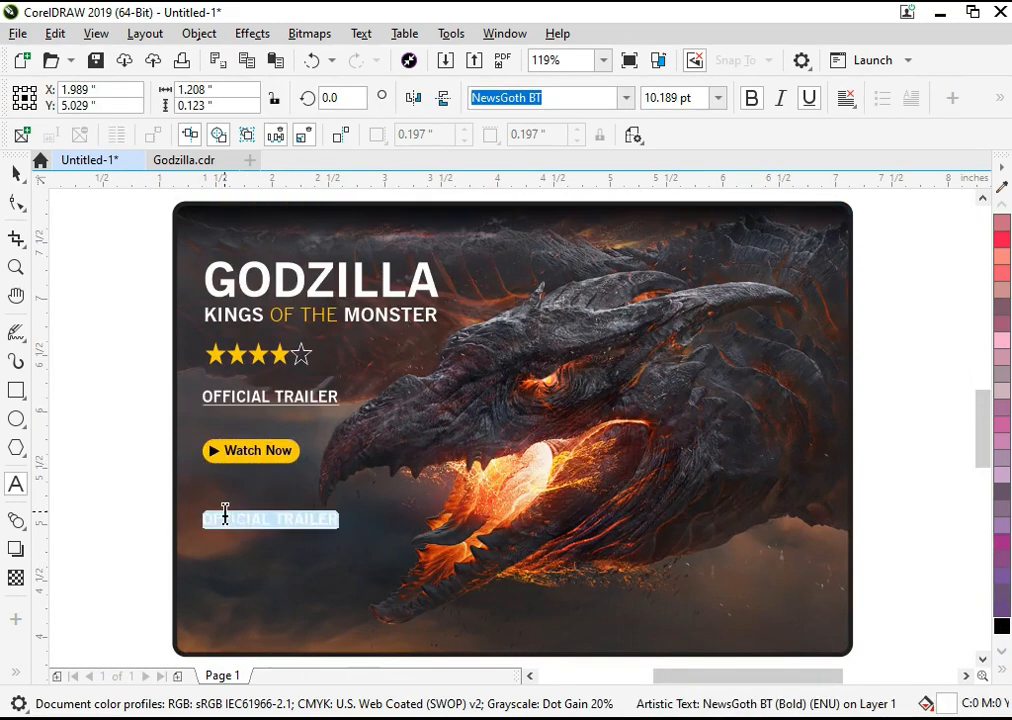
{"action": "type", "text": "Ne"}
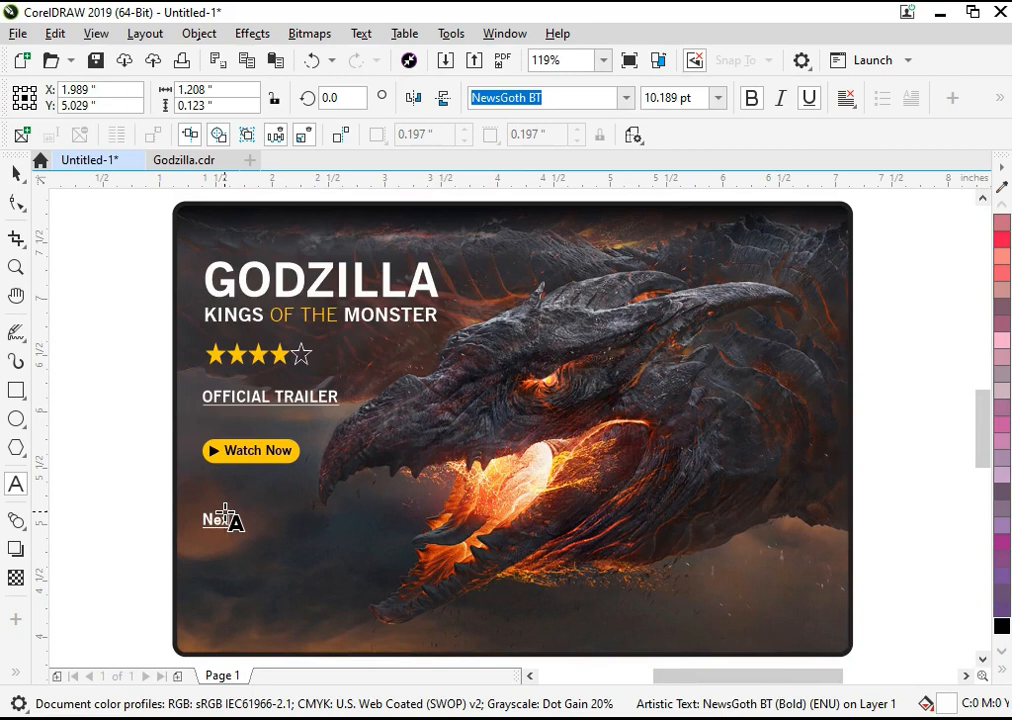
{"action": "type", "text": "xt Movies"}
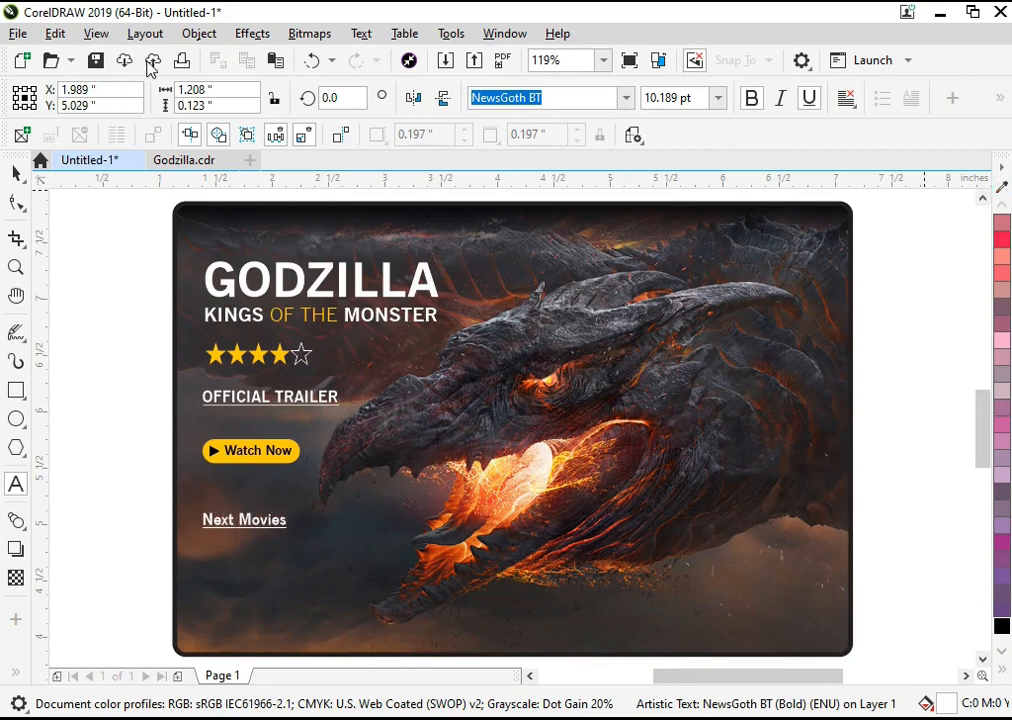
{"action": "key", "text": "ctrl+space"}
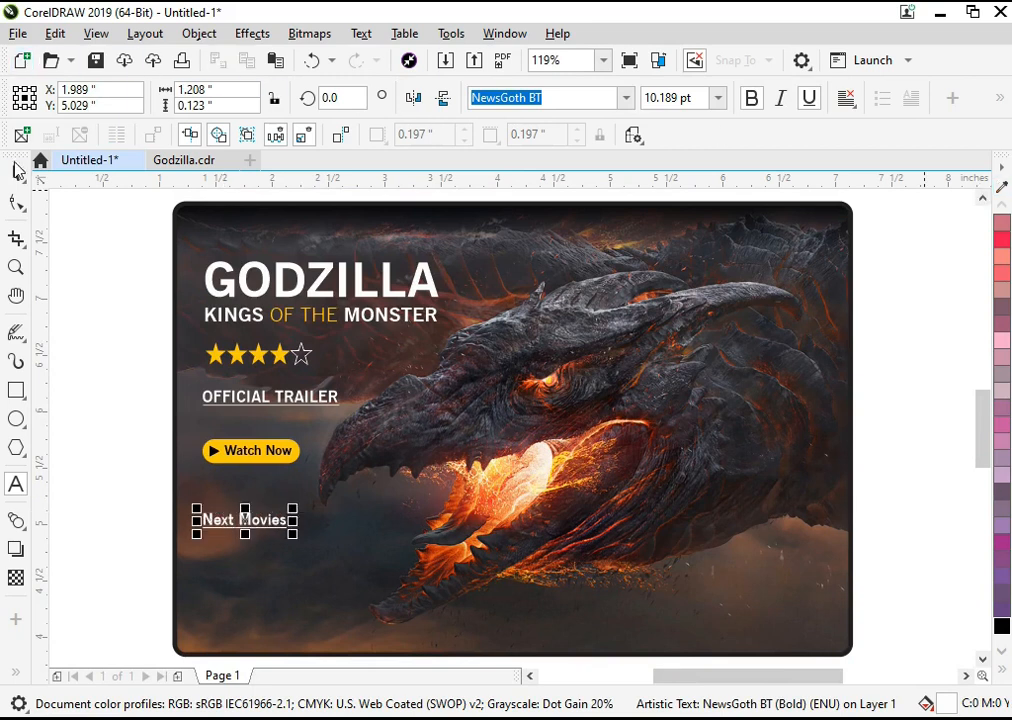
Move the titles, star row, labels and Watch Now button together down by about 0.06 in.
{"action": "left_click_drag", "start_coordinate": [106, 226], "coordinate": [492, 580]}
{"action": "key", "text": "Down"}
{"action": "key", "text": "Down"}
{"action": "key", "text": "Down"}
{"action": "key", "text": "Down"}
{"action": "key", "text": "Down"}
{"action": "key", "text": "Down"}
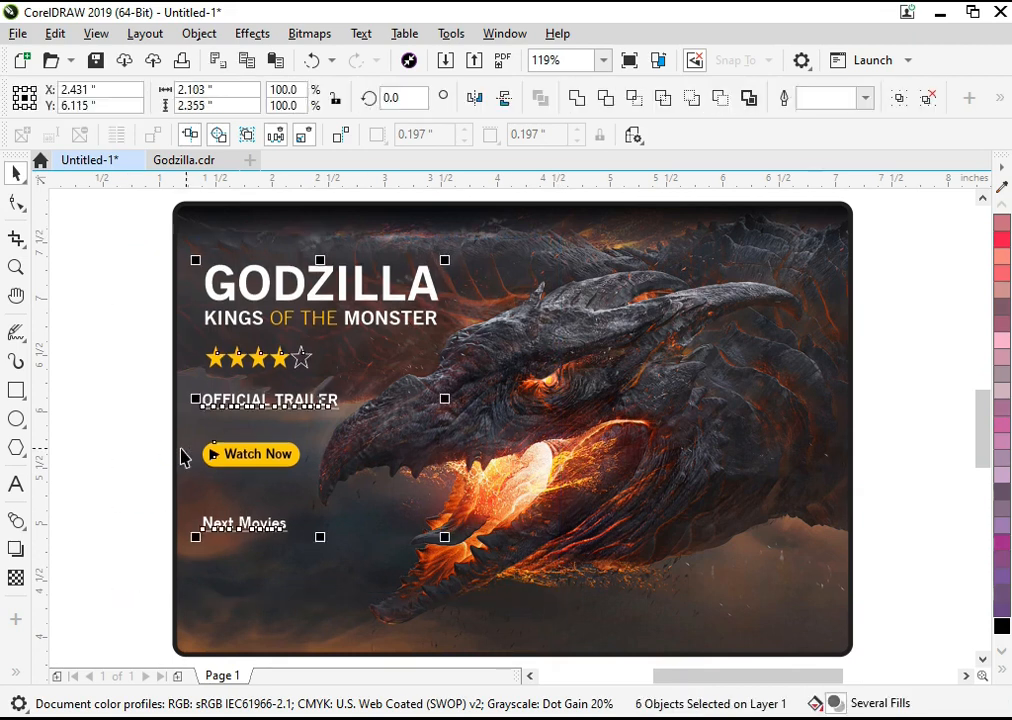
{"action": "left_click", "coordinate": [153, 458]}
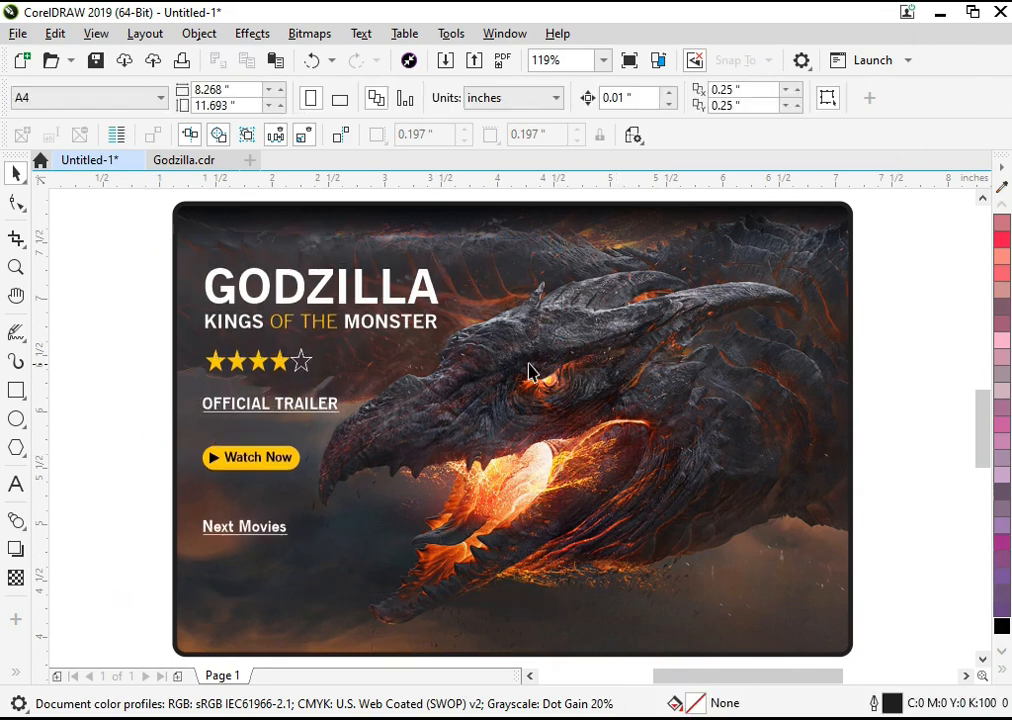
Draw a rectangle about 5.36 by 0.69 in beneath Next Movies and nudge it up slightly.
{"action": "left_click", "coordinate": [16, 390]}
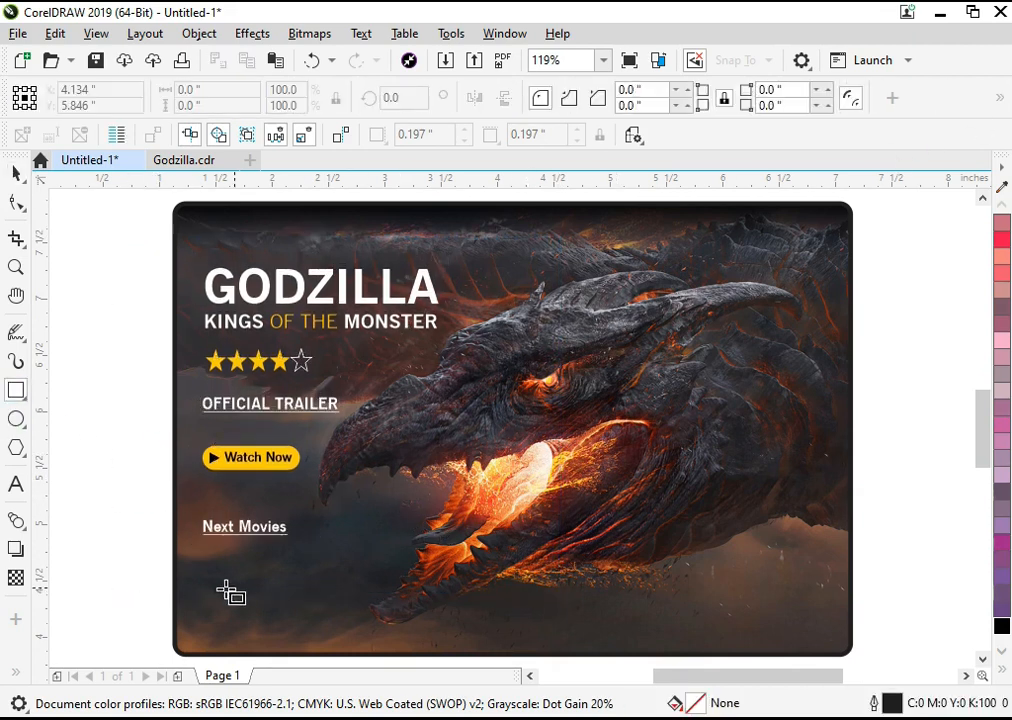
{"action": "left_click_drag", "start_coordinate": [202, 568], "coordinate": [806, 646]}
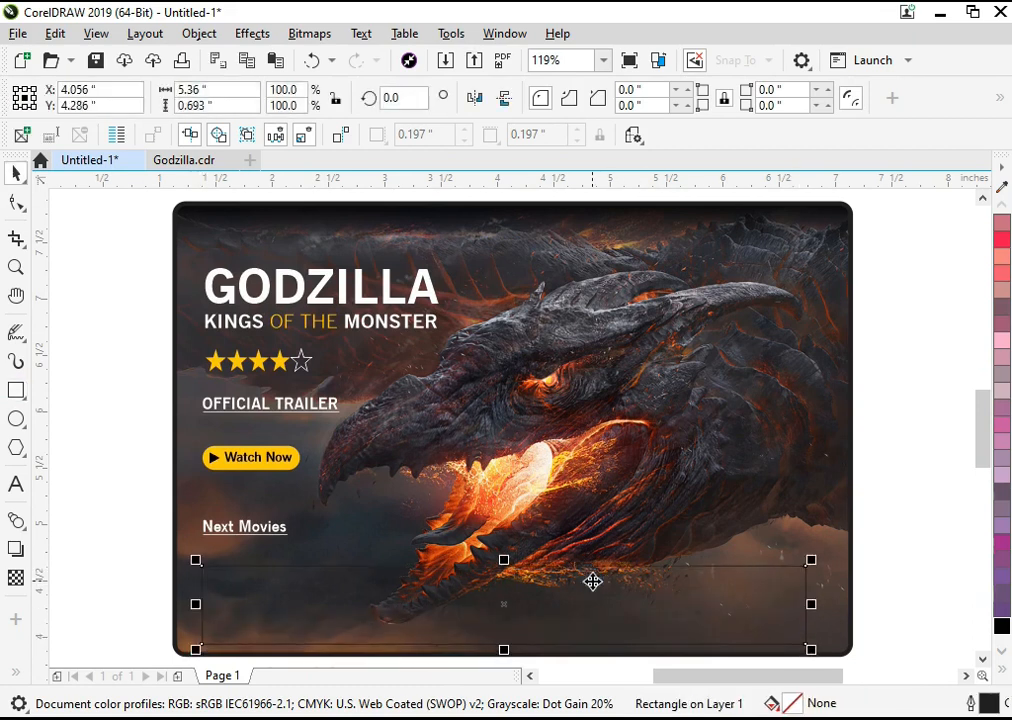
{"action": "key", "text": "space"}
{"action": "key", "text": "Up"}
{"action": "key", "text": "Up"}
{"action": "key", "text": "Up"}
{"action": "key", "text": "Up"}
{"action": "key", "text": "Up"}
{"action": "key", "text": "Up"}
{"action": "key", "text": "Up"}
{"action": "key", "text": "Up"}
{"action": "key", "text": "Up"}
{"action": "key", "text": "Up"}
Fill the wide rectangle with 20% black and apply a uniform transparency of 50.
{"action": "left_click", "coordinate": [1001, 670]}
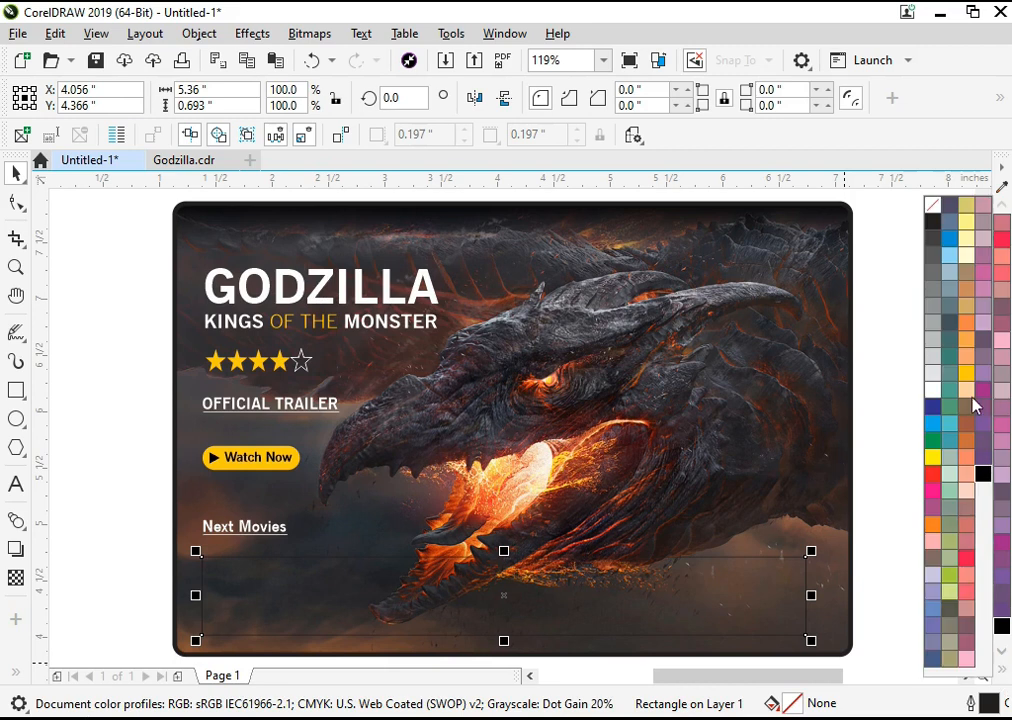
{"action": "left_click", "coordinate": [935, 360]}
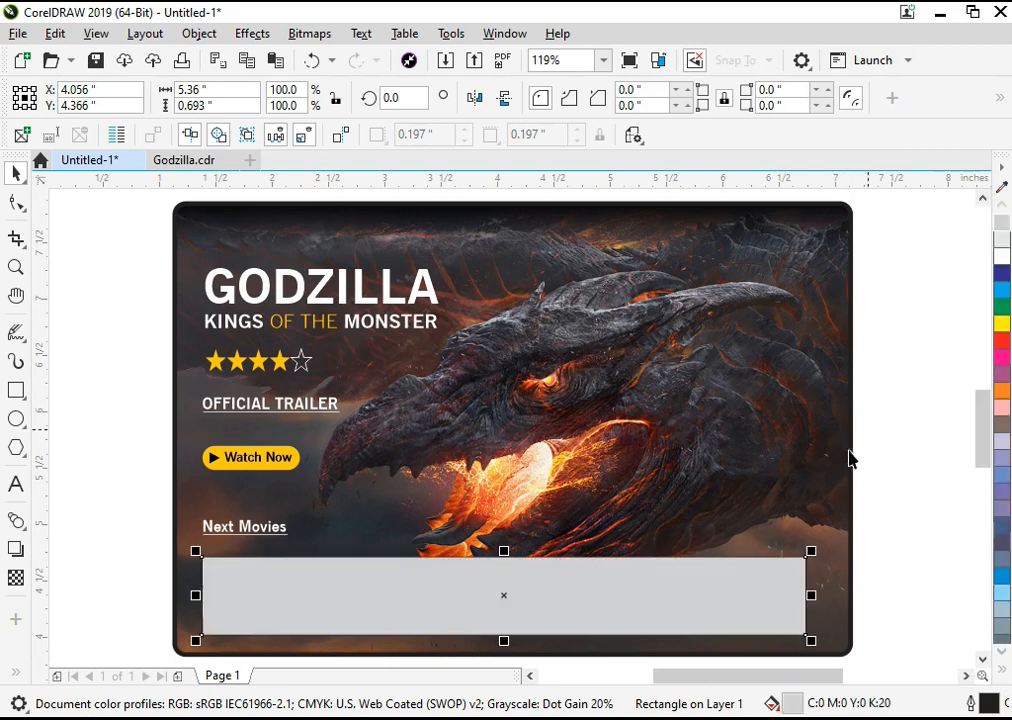
{"action": "left_click", "coordinate": [17, 587]}
{"action": "left_click", "coordinate": [50, 98]}
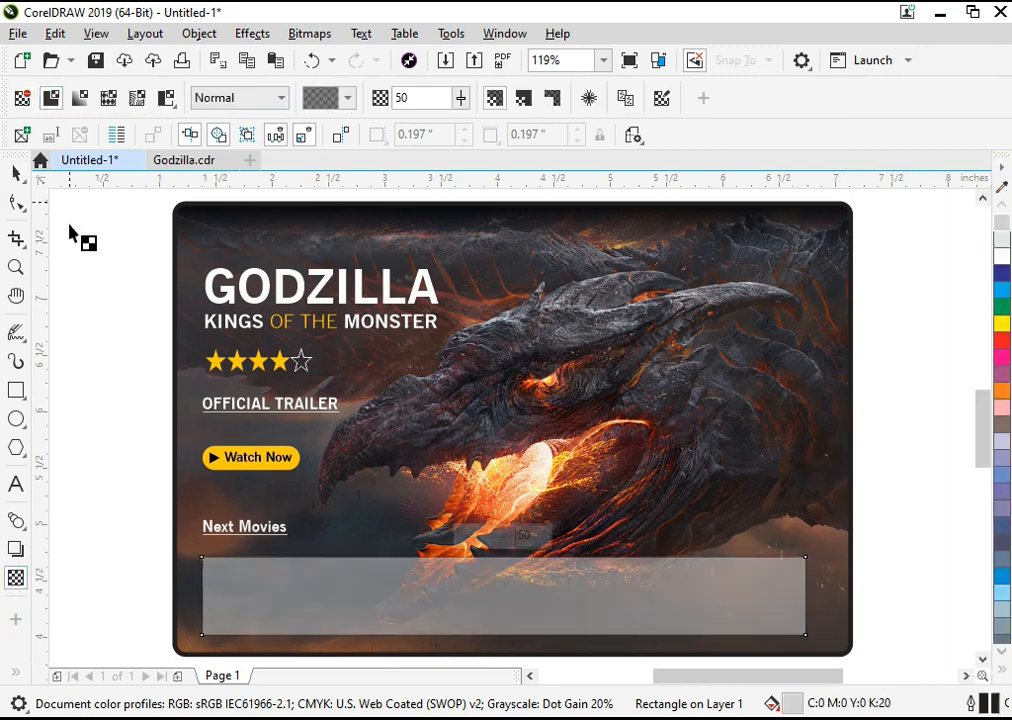
{"action": "key", "text": "space"}
{"action": "left_click", "coordinate": [84, 444]}
{"action": "left_click", "coordinate": [553, 573]}
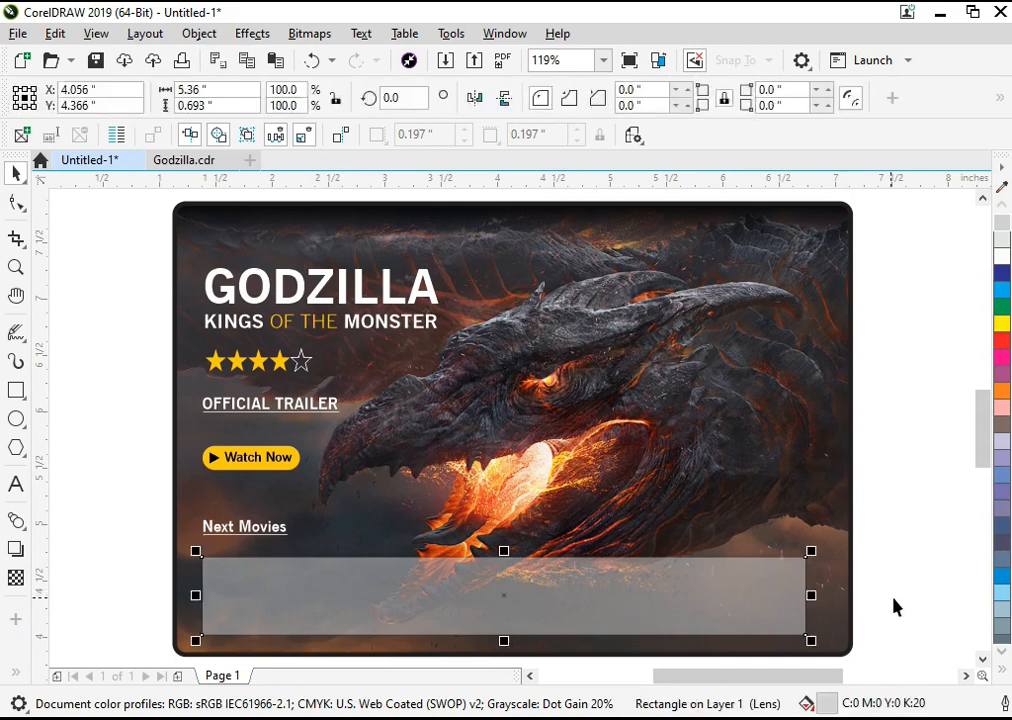
{"action": "left_click", "coordinate": [893, 600]}
{"action": "key", "text": "F2"}
{"action": "left_click_drag", "start_coordinate": [723, 493], "coordinate": [980, 668]}
{"action": "key", "text": "shift+F4"}
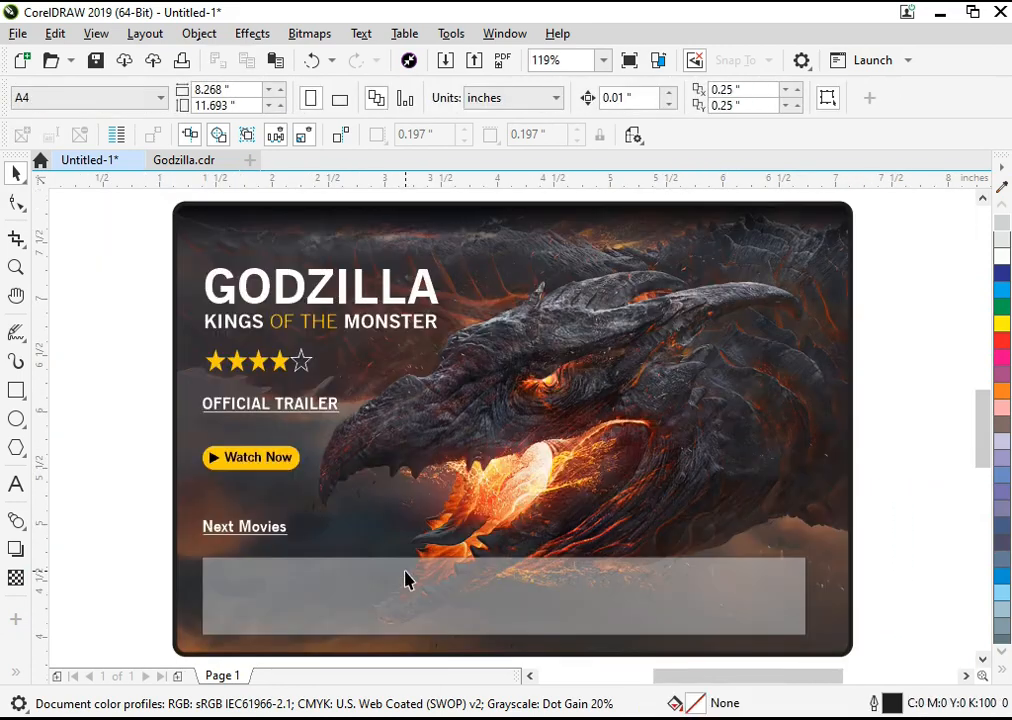
{"action": "left_click", "coordinate": [407, 580]}
{"action": "left_click", "coordinate": [1003, 670]}
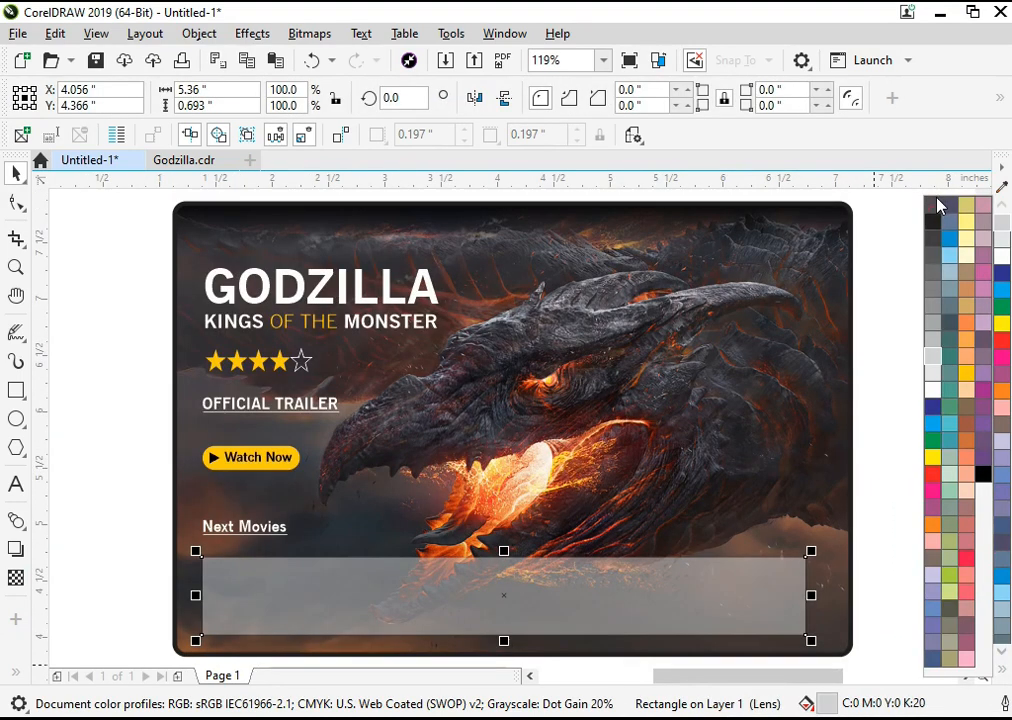
{"action": "left_click", "coordinate": [889, 431]}
{"action": "left_click", "coordinate": [889, 431]}
Draw a rectangle about 0.84 by 0.58 in at the start of the grey strip and align it vertically with the strip's centre.
{"action": "key", "text": "F2"}
{"action": "left_click_drag", "start_coordinate": [166, 455], "coordinate": [644, 705]}
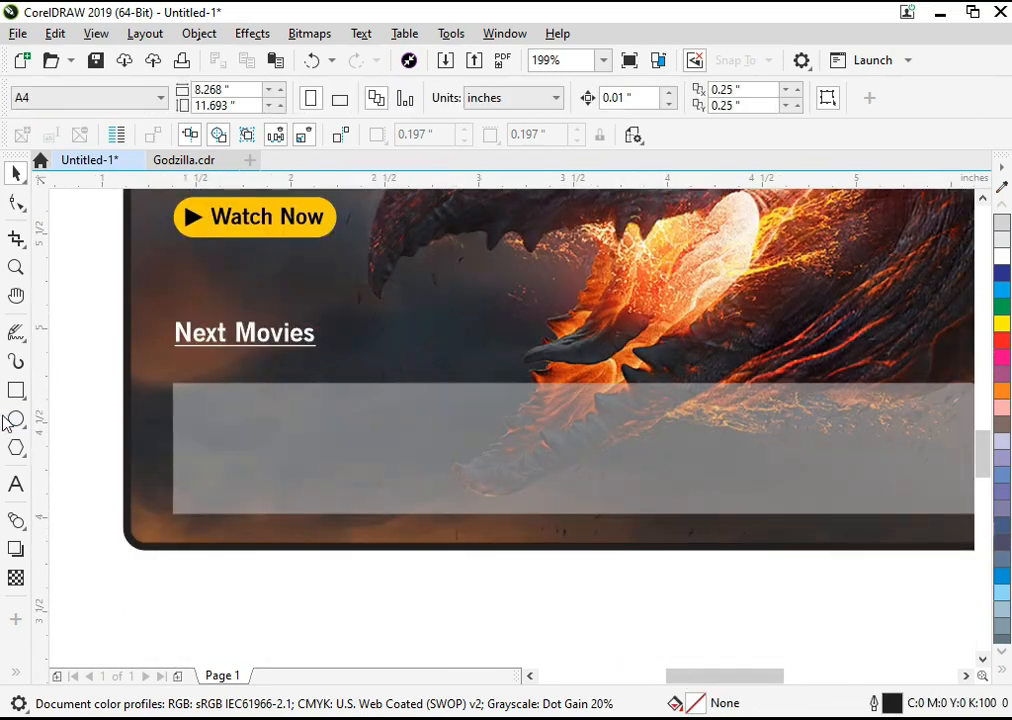
{"action": "left_click", "coordinate": [16, 391]}
{"action": "mouse_move", "coordinate": [202, 394]}
{"action": "left_mouse_down"}
{"action": "mouse_move", "coordinate": [318, 501]}
{"action": "mouse_move", "coordinate": [360, 504]}
{"action": "left_mouse_up"}
{"action": "key", "text": "space"}
{"action": "left_click", "coordinate": [389, 479], "text": "shift"}
{"action": "key", "text": "e"}
{"action": "key", "text": "Escape"}
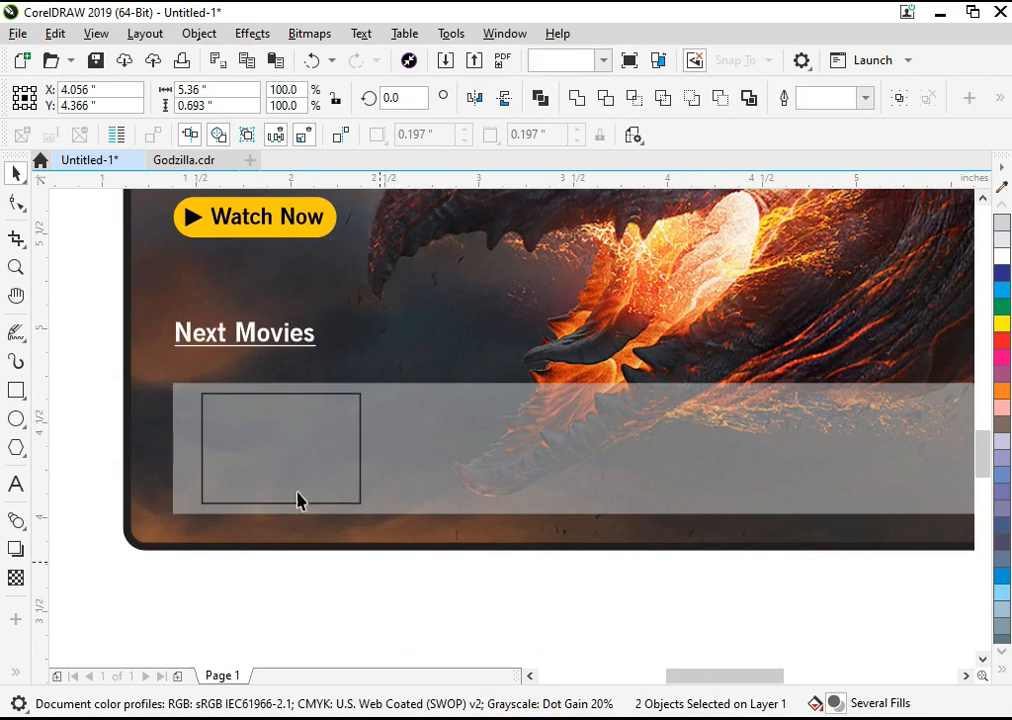
Place a copy of the small rectangle beside it, enlarge the copy to the strip's full height and widen the gap between them.
{"action": "left_click_drag", "start_coordinate": [288, 500], "coordinate": [463, 479]}
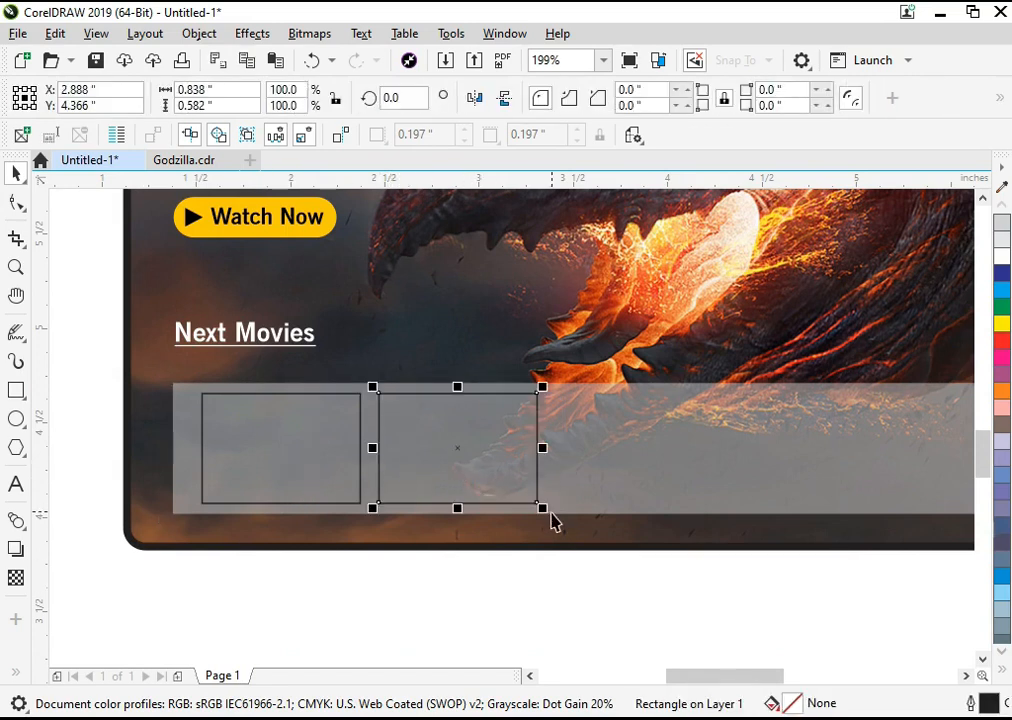
{"action": "left_click_drag", "start_coordinate": [550, 510], "coordinate": [566, 527]}
{"action": "left_click_drag", "start_coordinate": [493, 461], "coordinate": [518, 461]}
{"action": "left_click", "coordinate": [421, 556]}
{"action": "scroll", "coordinate": [311, 499], "scroll_direction": "down", "scroll_amount": 2}
Copy the small rectangle three more times along the strip so it holds a row of five frames.
{"action": "key", "text": "F2"}
{"action": "left_click_drag", "start_coordinate": [242, 422], "coordinate": [588, 628]}
{"action": "left_click_drag", "start_coordinate": [222, 357], "coordinate": [469, 395]}
{"action": "left_click_drag", "start_coordinate": [471, 342], "coordinate": [571, 365]}
{"action": "key", "text": "ctrl+r"}
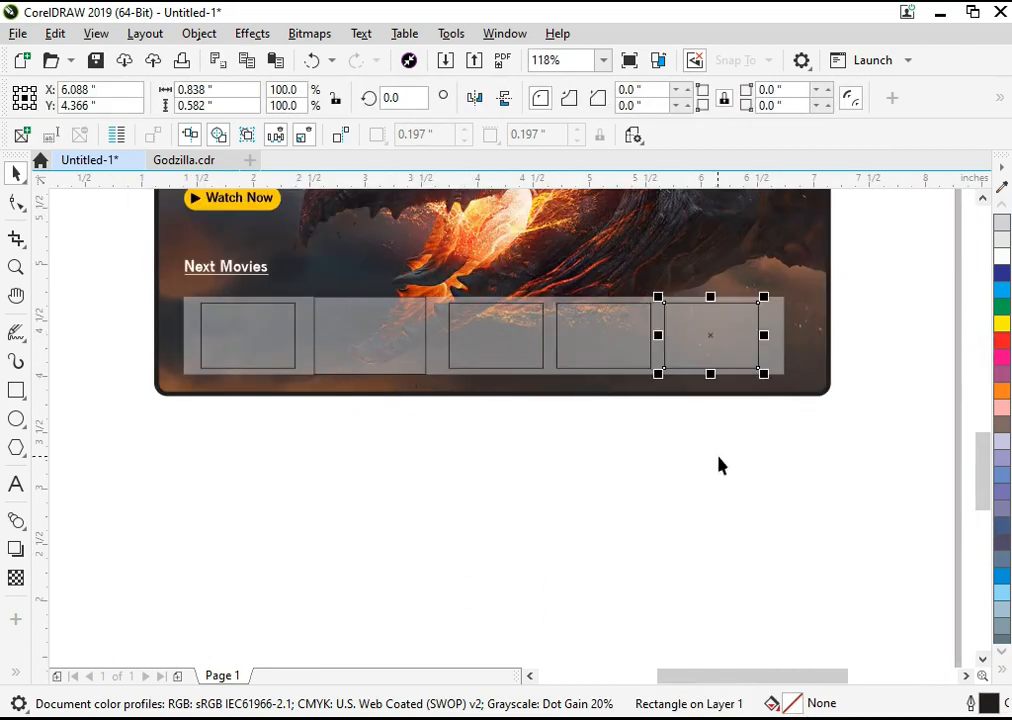
Distribute the five frames on the strip with equal horizontal spacing.
{"action": "left_click", "coordinate": [617, 352], "text": "shift"}
{"action": "left_click", "coordinate": [502, 354], "text": "shift"}
{"action": "left_click", "coordinate": [405, 354], "text": "shift"}
{"action": "left_click", "coordinate": [184, 346], "text": "shift"}
{"action": "left_click", "coordinate": [193, 358], "text": "shift"}
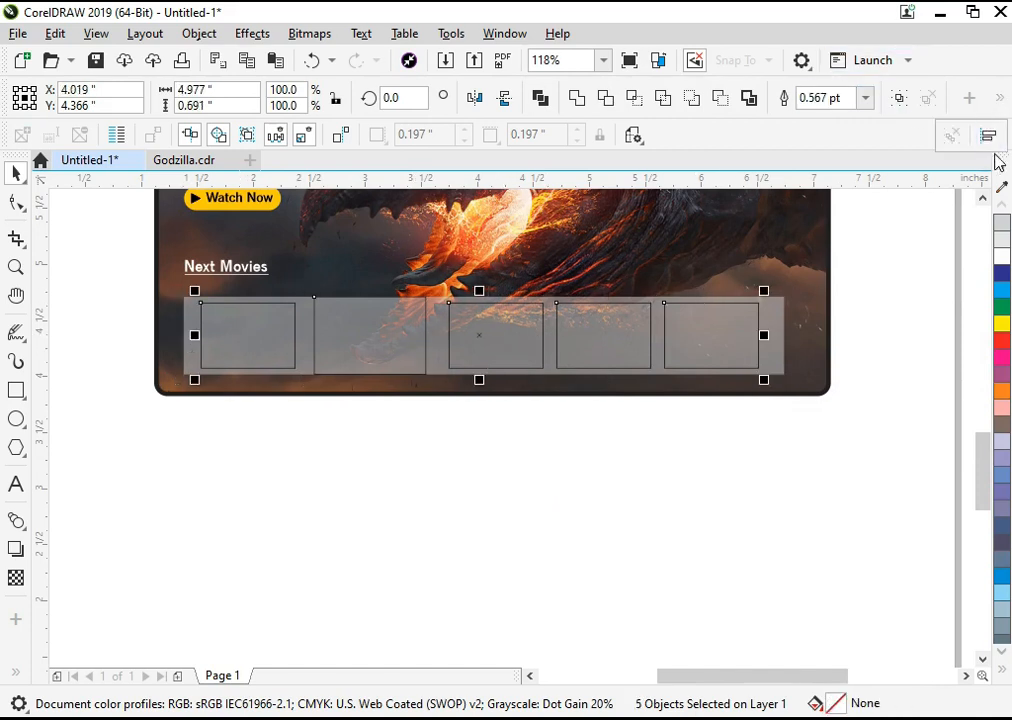
{"action": "left_click", "coordinate": [988, 135]}
{"action": "left_click", "coordinate": [975, 208]}
Group the five frames and centre the group horizontally on the grey strip.
{"action": "key", "text": "ctrl+g"}
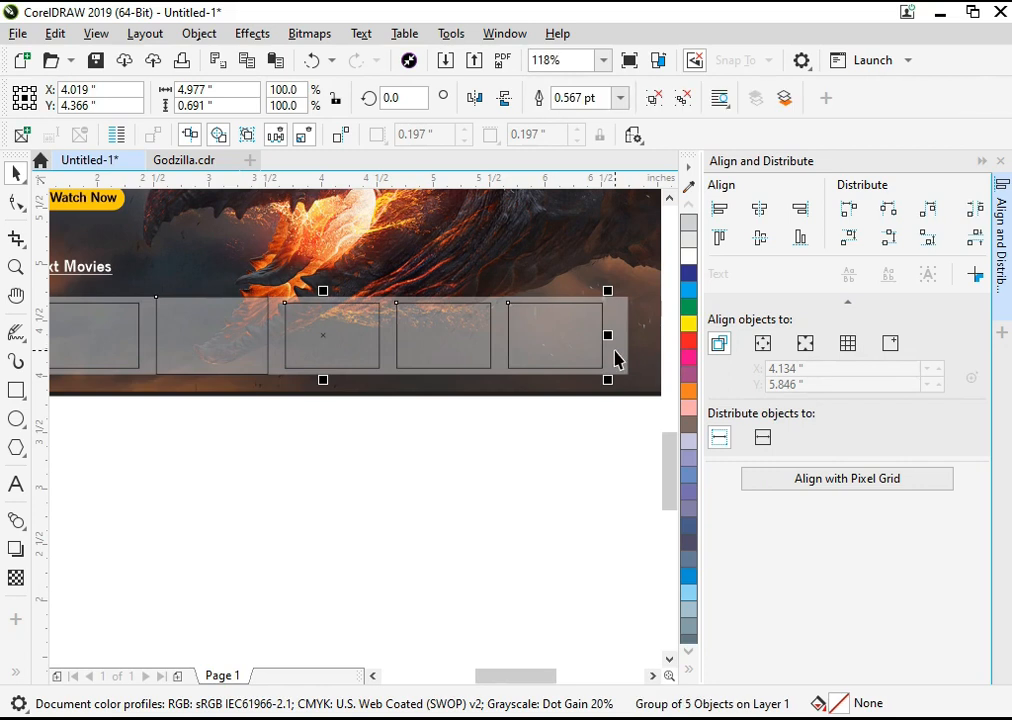
{"action": "left_click", "coordinate": [615, 351], "text": "shift"}
{"action": "key", "text": "c"}
{"action": "left_click", "coordinate": [542, 446]}
{"action": "key", "text": "F4"}
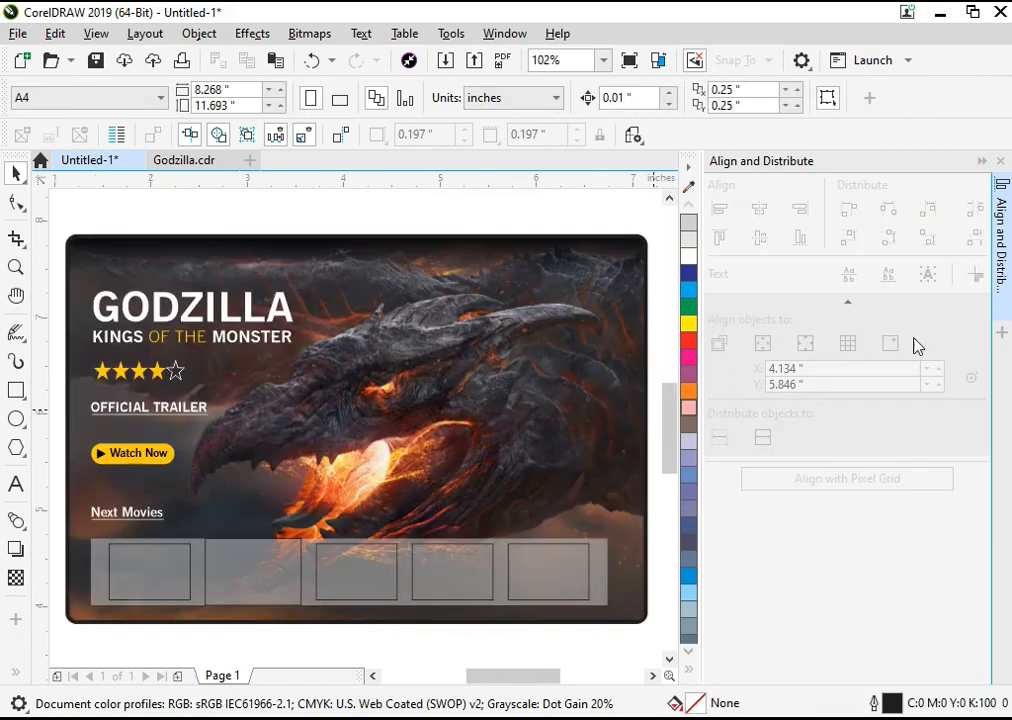
Ungroup the five frames and fill them with white.
{"action": "left_click", "coordinate": [1001, 162]}
{"action": "left_click", "coordinate": [434, 559]}
{"action": "key", "text": "ctrl+u"}
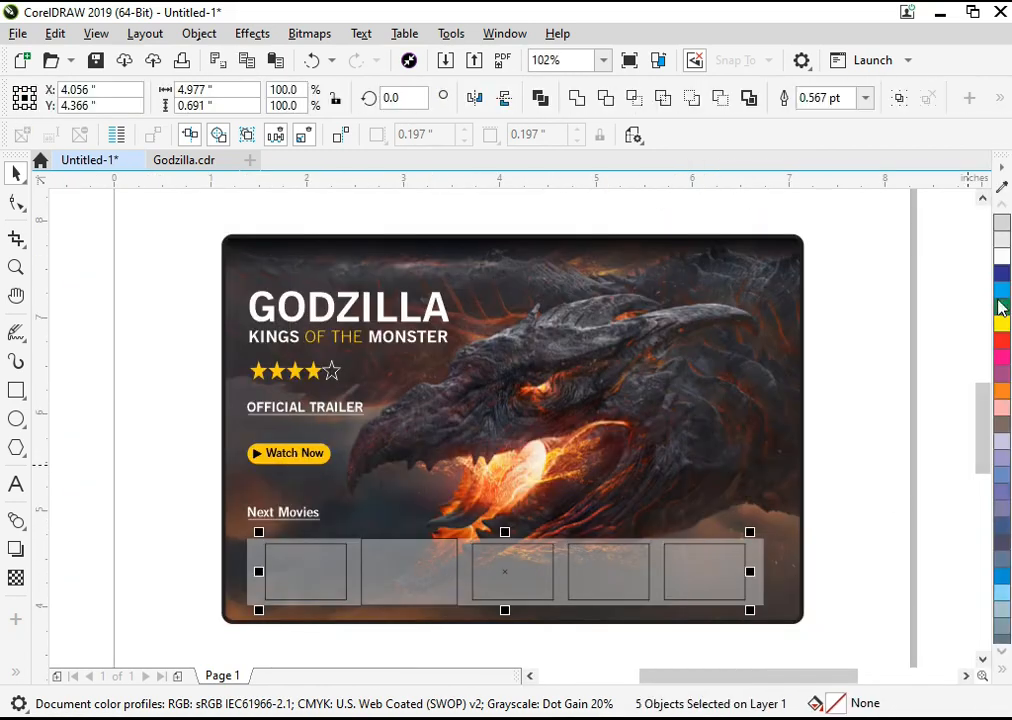
Switch to File Explorer and bring the five selected movie images from the Design 1 folder into the CorelDRAW page.
{"action": "left_click", "coordinate": [597, 712]}
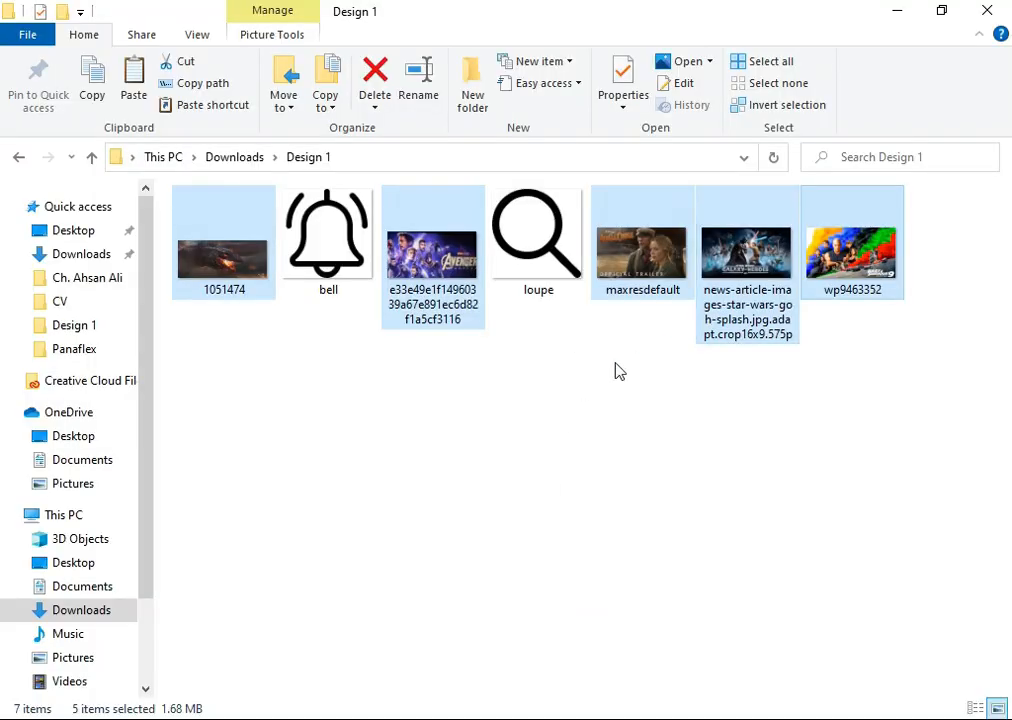
{"action": "left_click_drag", "start_coordinate": [700, 332], "coordinate": [116, 481]}
{"action": "key", "text": "F4"}
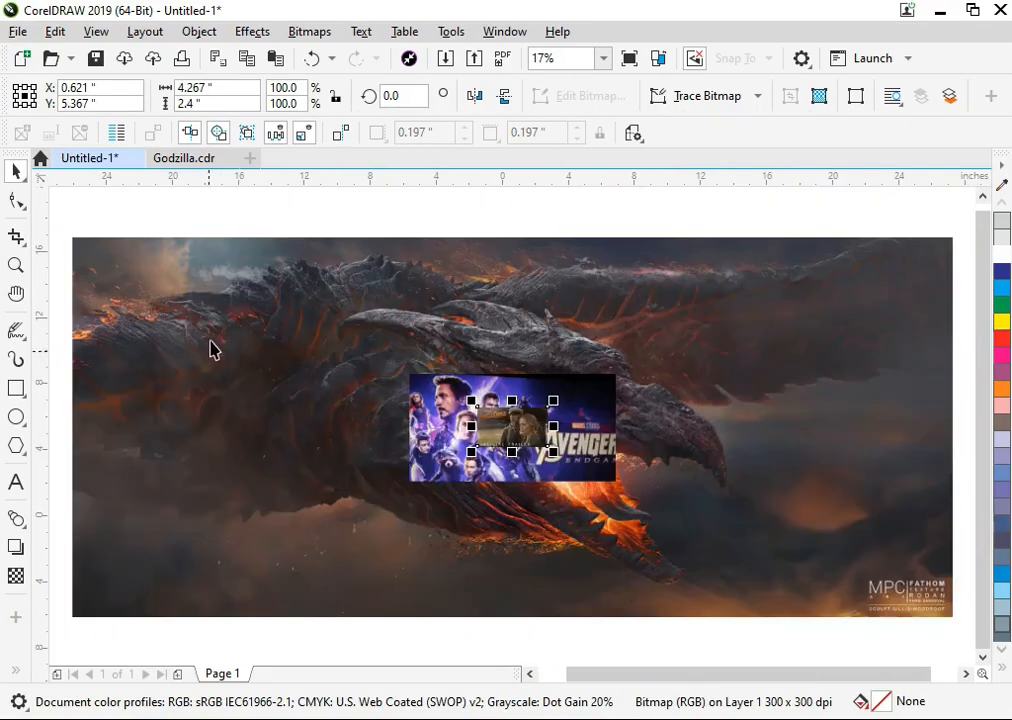
Scale the imported dragon image to about 21.1% and move the Jungle Cruise image off to its left.
{"action": "left_click_drag", "start_coordinate": [384, 303], "coordinate": [369, 259]}
{"action": "left_click_drag", "start_coordinate": [950, 590], "coordinate": [712, 511]}
{"action": "scroll", "coordinate": [662, 444], "scroll_direction": "up", "scroll_amount": 3}
{"action": "left_click_drag", "start_coordinate": [592, 440], "coordinate": [314, 248]}
Scale the Avengers image to about 17.2% and move it above the movie layout.
{"action": "left_click_drag", "start_coordinate": [635, 446], "coordinate": [623, 434]}
{"action": "left_click_drag", "start_coordinate": [832, 296], "coordinate": [802, 444]}
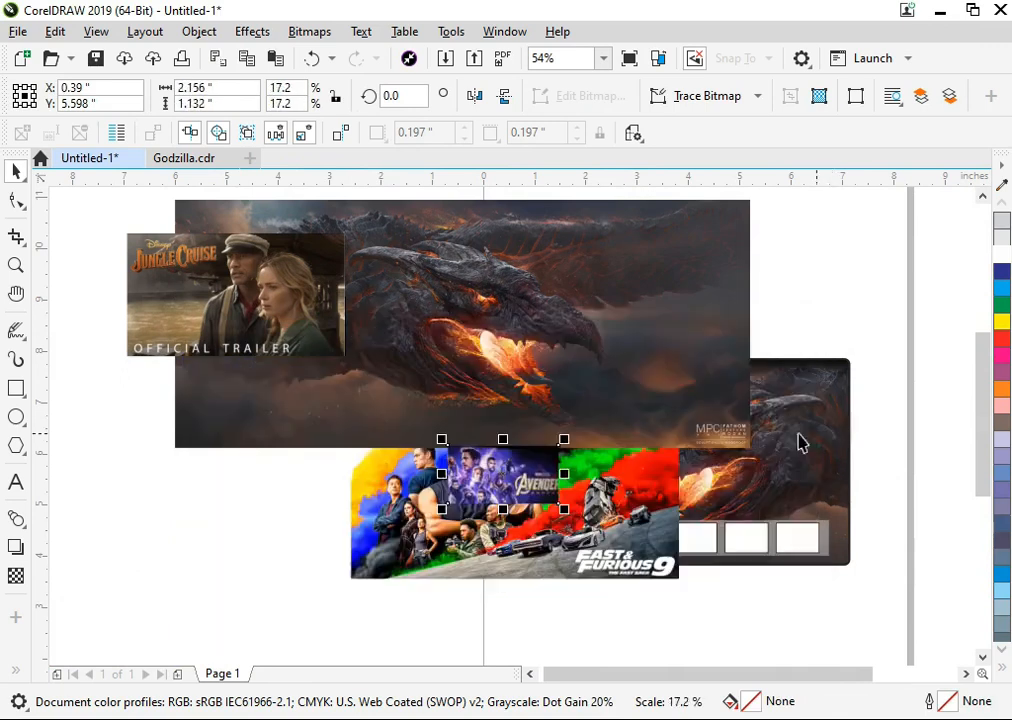
{"action": "left_click_drag", "start_coordinate": [542, 462], "coordinate": [648, 295]}
Shrink the Fast & Furious 9 and Star Wars images to near thumbnail size and set them beside the layout.
{"action": "left_click", "coordinate": [621, 542]}
{"action": "left_click_drag", "start_coordinate": [687, 588], "coordinate": [566, 566]}
{"action": "left_click", "coordinate": [343, 560]}
{"action": "left_click_drag", "start_coordinate": [449, 500], "coordinate": [326, 440]}
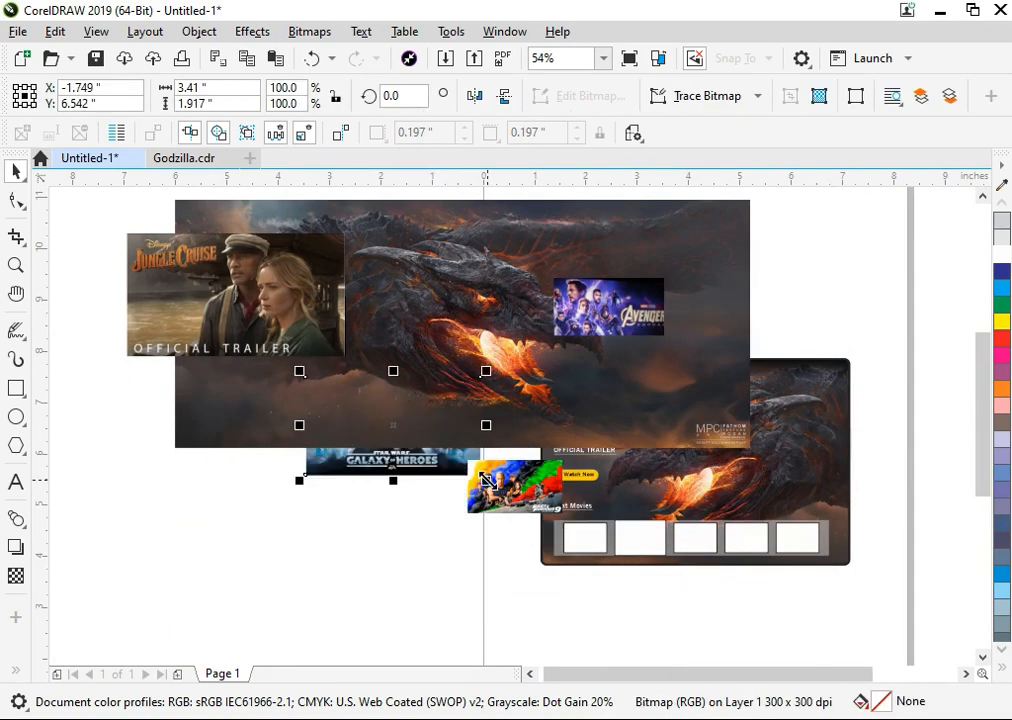
{"action": "left_click_drag", "start_coordinate": [487, 481], "coordinate": [433, 482]}
PowerClip the Fast & Furious 9 image inside the first frame and the dragon image inside the large second frame.
{"action": "left_click", "coordinate": [498, 470]}
{"action": "right_click", "coordinate": [498, 470]}
{"action": "left_click", "coordinate": [553, 418]}
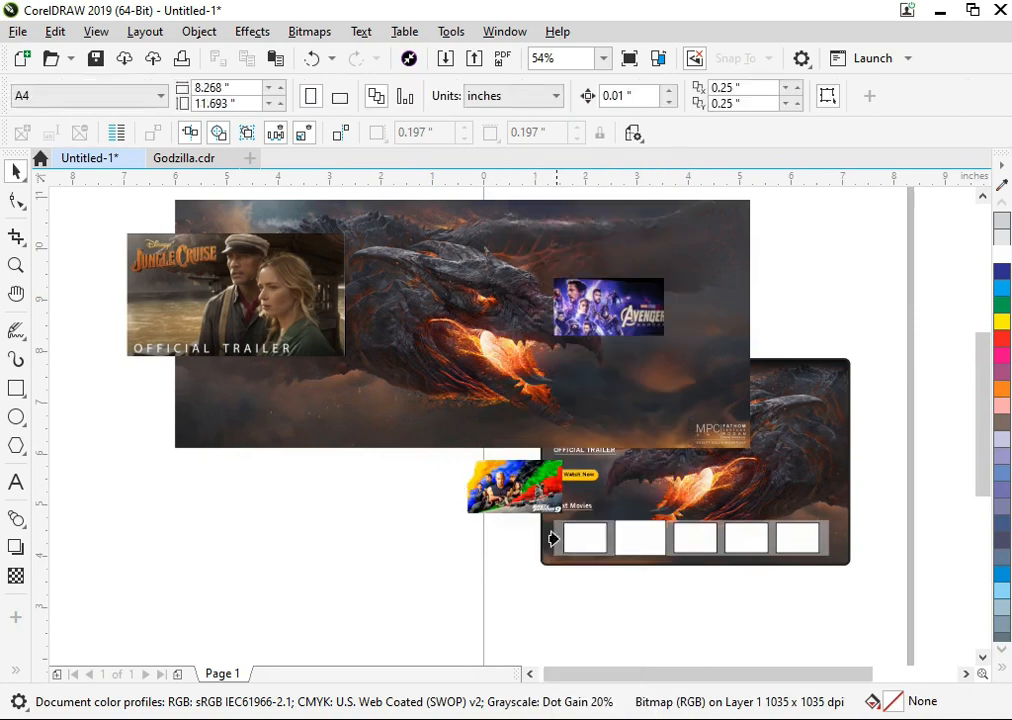
{"action": "left_click", "coordinate": [553, 540]}
{"action": "left_click", "coordinate": [519, 338]}
{"action": "right_click", "coordinate": [521, 338]}
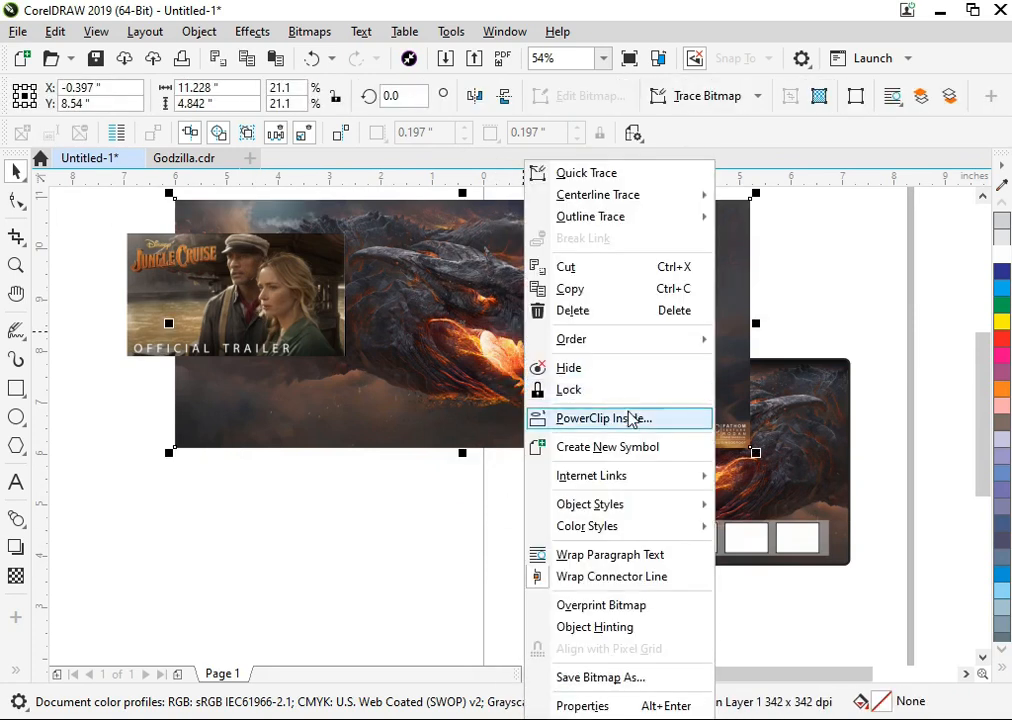
{"action": "left_click", "coordinate": [630, 419]}
{"action": "left_click", "coordinate": [642, 540]}
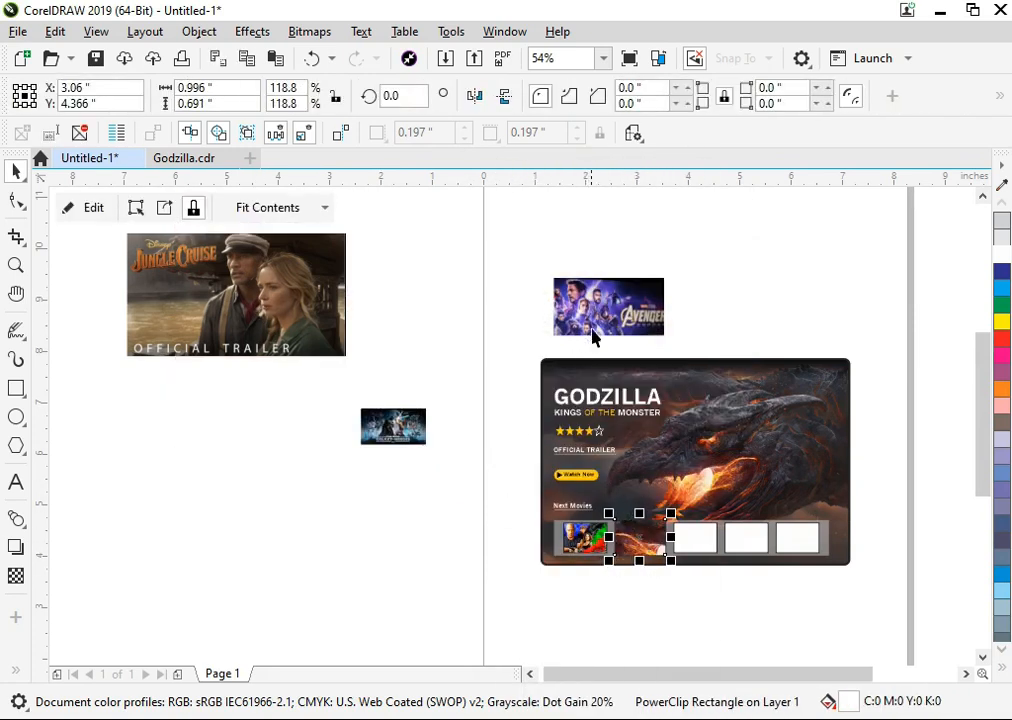
PowerClip the Jungle Cruise image inside the fourth frame and the Star Wars image inside the third frame.
{"action": "right_click", "coordinate": [296, 313]}
{"action": "left_click", "coordinate": [400, 419]}
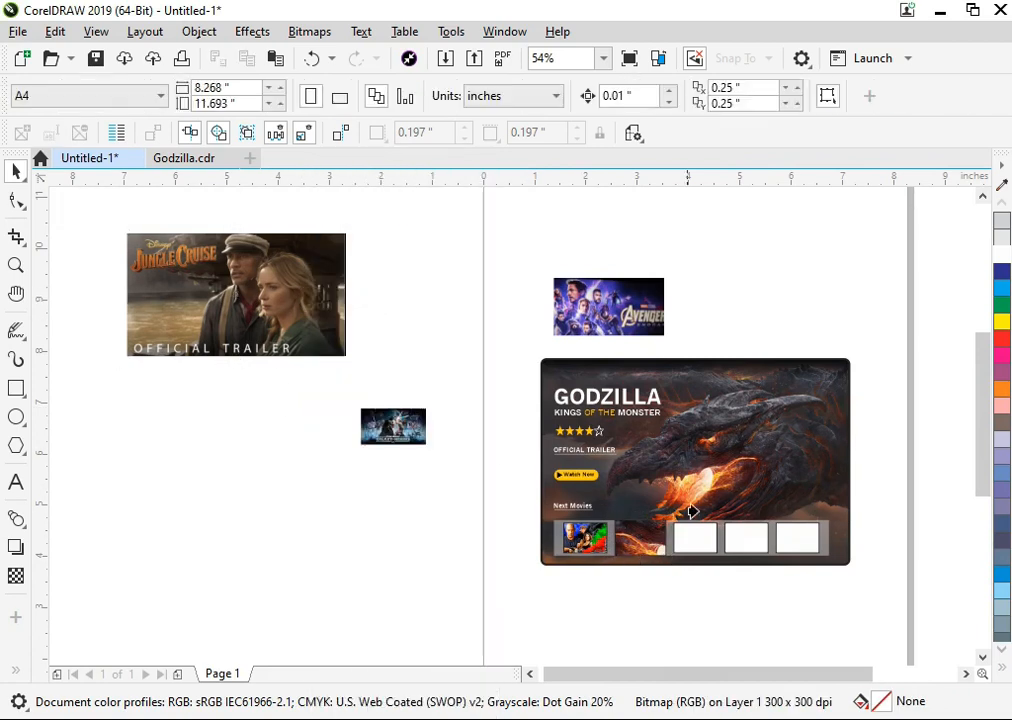
{"action": "left_click", "coordinate": [726, 541]}
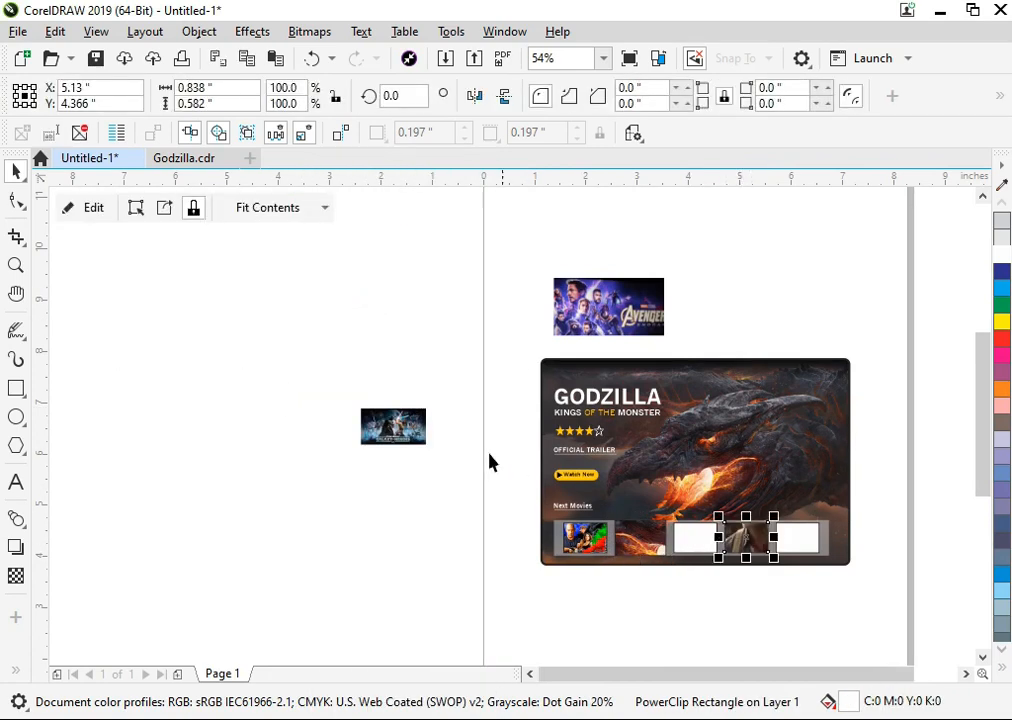
{"action": "right_click", "coordinate": [392, 420]}
{"action": "left_click", "coordinate": [474, 418]}
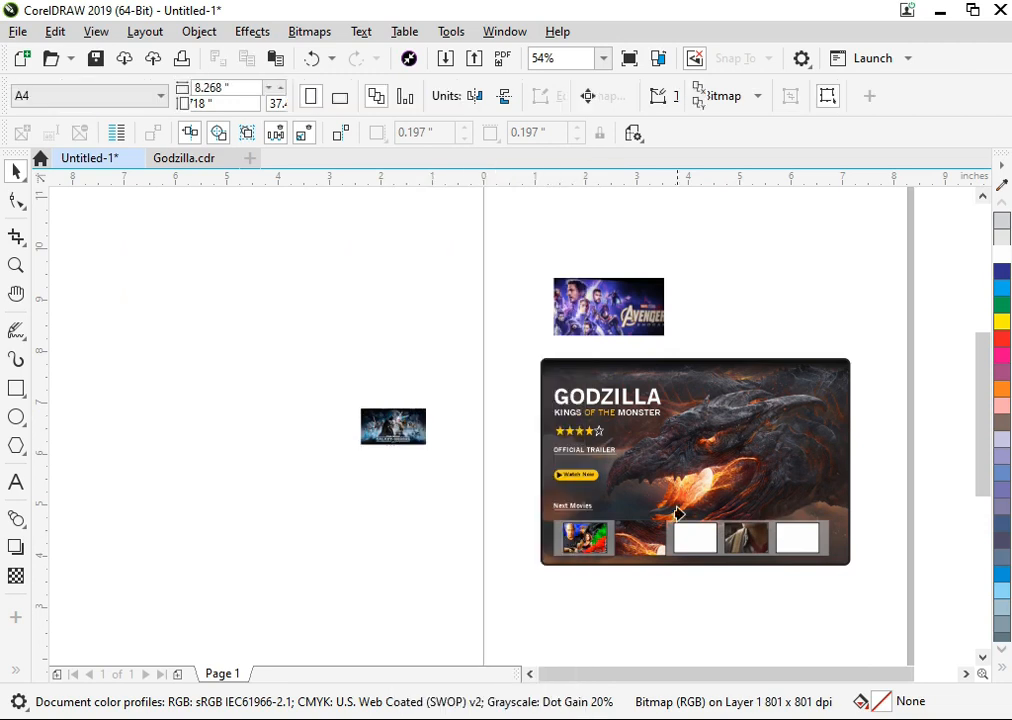
{"action": "left_click", "coordinate": [680, 543]}
PowerClip the Avengers image inside the fifth frame.
{"action": "right_click", "coordinate": [562, 305]}
{"action": "left_click", "coordinate": [690, 420]}
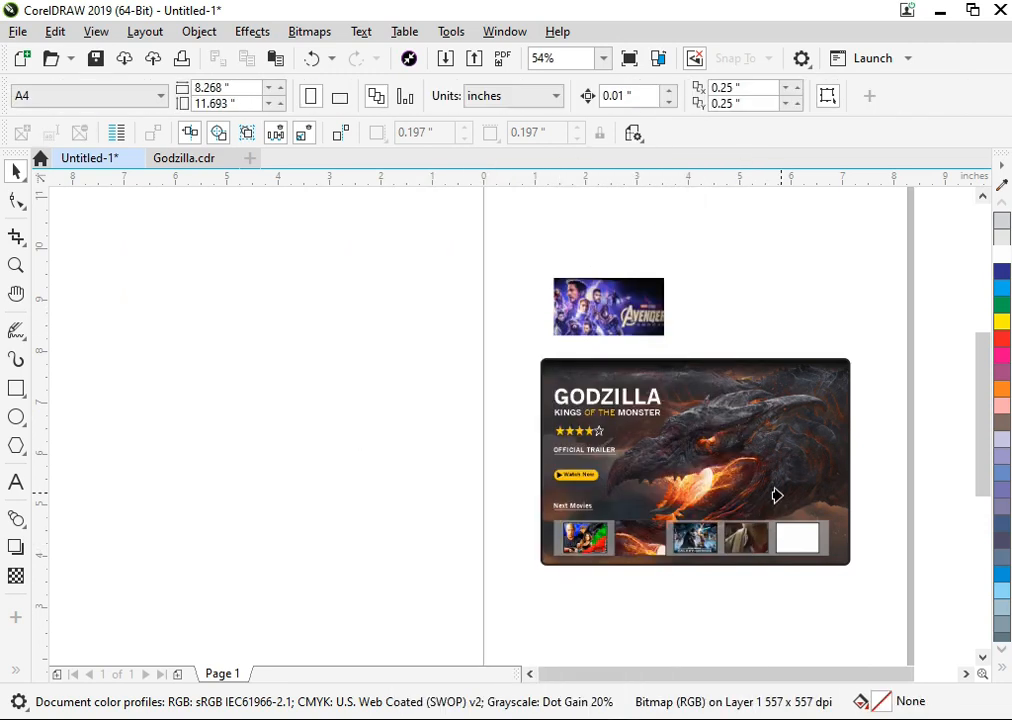
{"action": "left_click", "coordinate": [801, 536]}
{"action": "scroll", "coordinate": [801, 536], "scroll_direction": "up", "scroll_amount": 2}
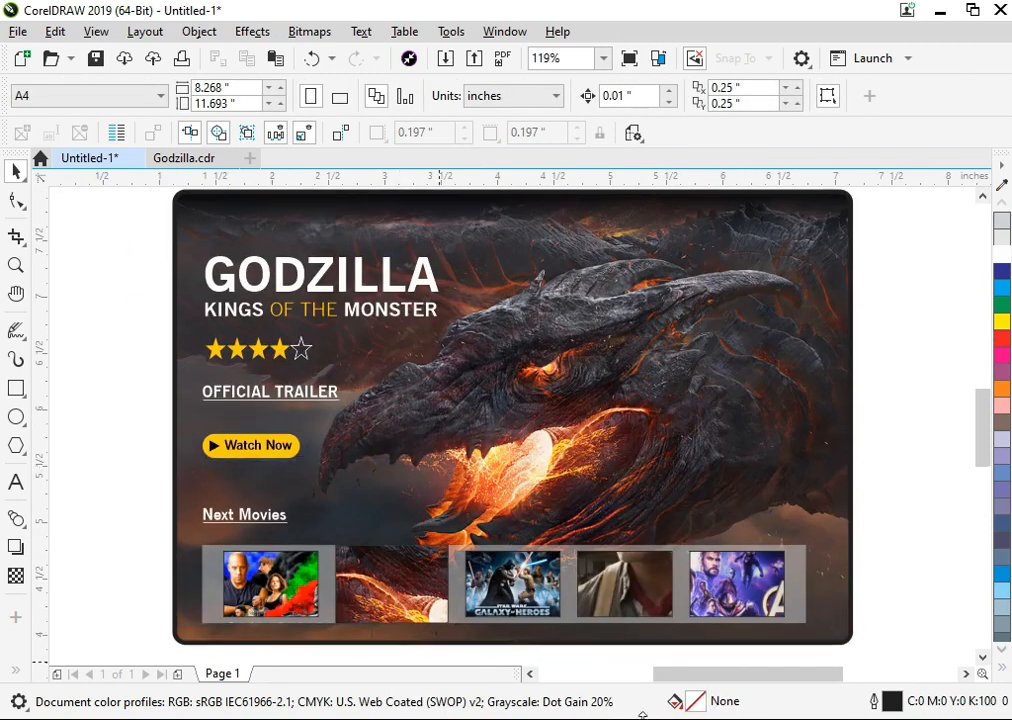
Set the large second thumbnail's outline to 1 pt wide and colour it amber yellow.
{"action": "scroll", "coordinate": [366, 383], "scroll_direction": "up", "scroll_amount": 1}
{"action": "left_click", "coordinate": [431, 392]}
{"action": "key", "text": "F12"}
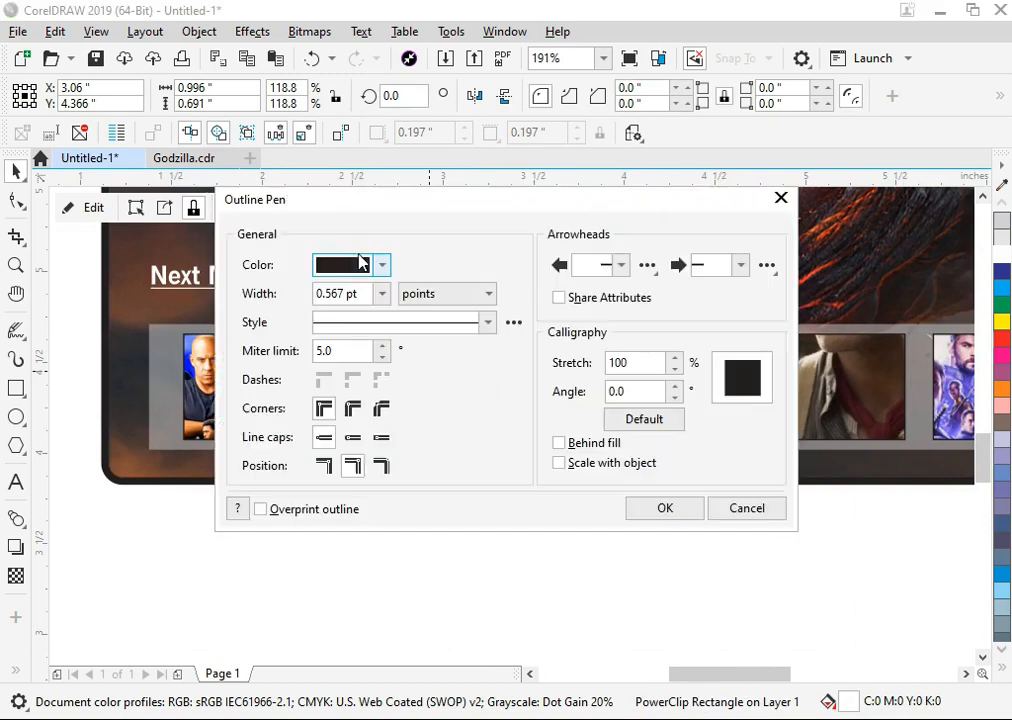
{"action": "type", "text": "1"}
{"action": "key", "text": "Return"}
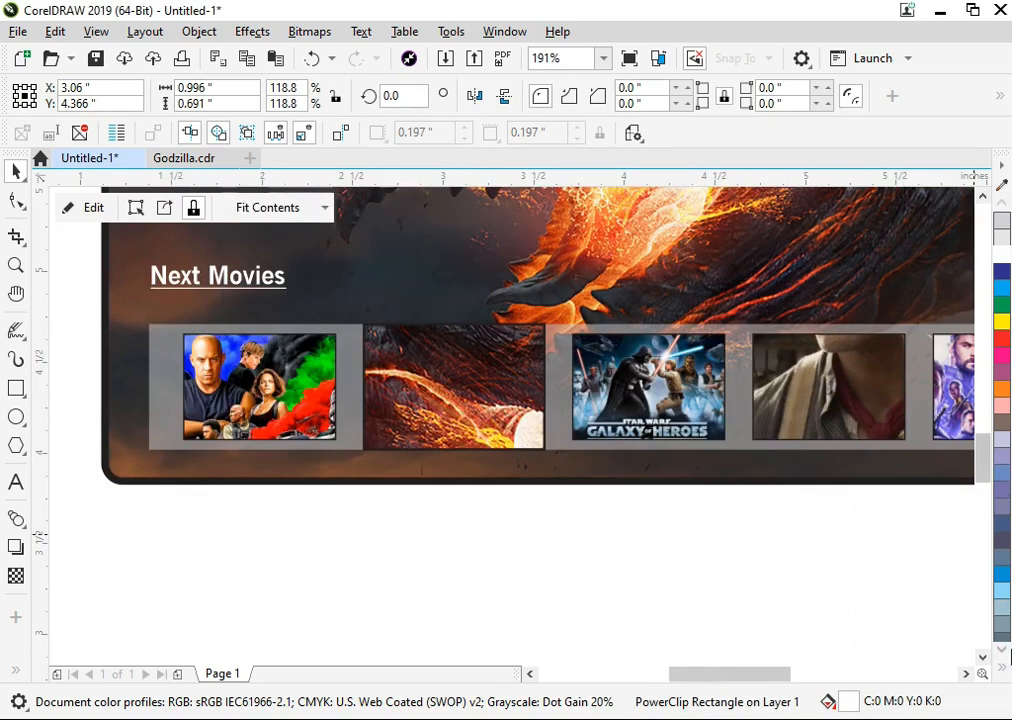
{"action": "left_click", "coordinate": [1002, 662]}
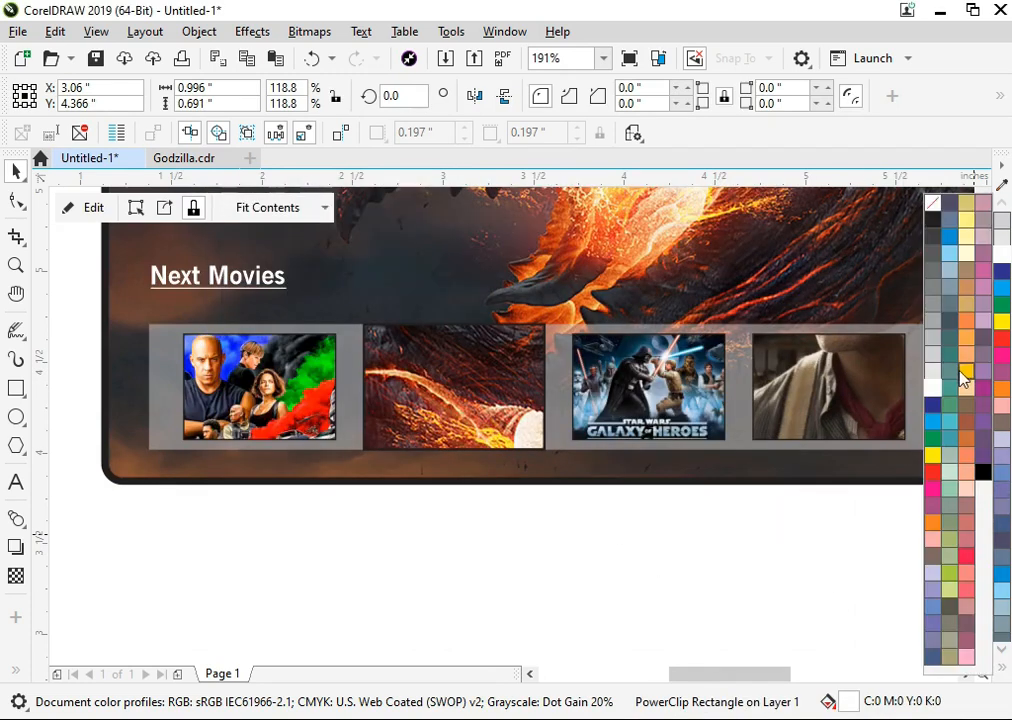
{"action": "left_click", "coordinate": [483, 404]}
Add a drop shadow to the amber-outlined thumbnail with opacity 50, feathering 5 and an Outside feather direction.
{"action": "key", "text": "z"}
{"action": "left_click_drag", "start_coordinate": [355, 240], "coordinate": [639, 535]}
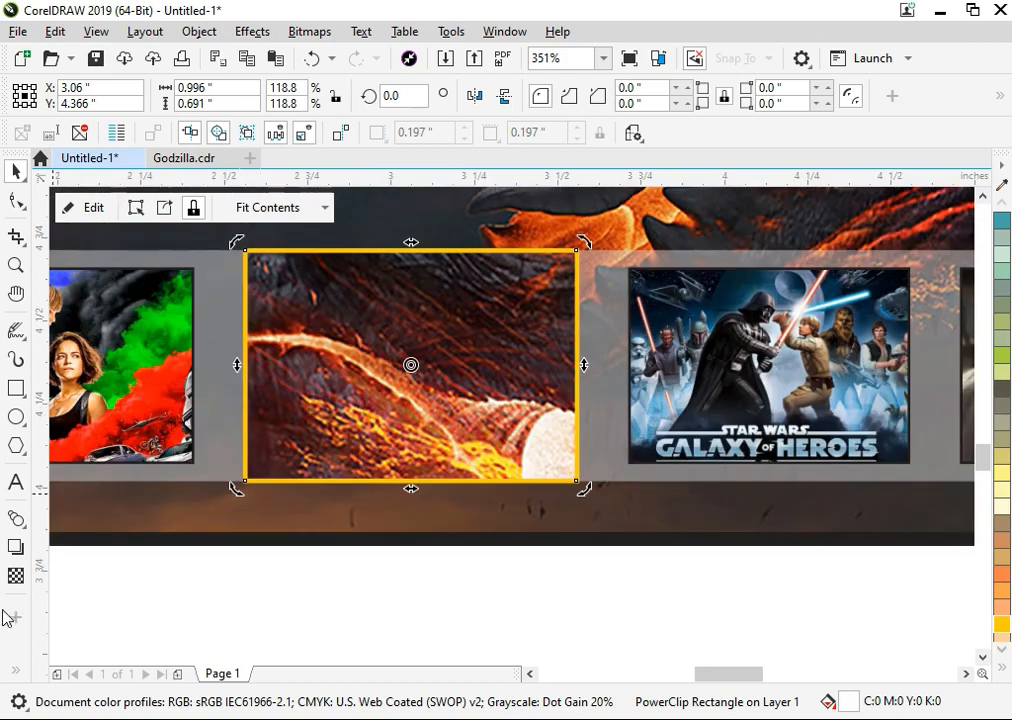
{"action": "left_click", "coordinate": [16, 575]}
{"action": "left_click_drag", "start_coordinate": [411, 248], "coordinate": [443, 499]}
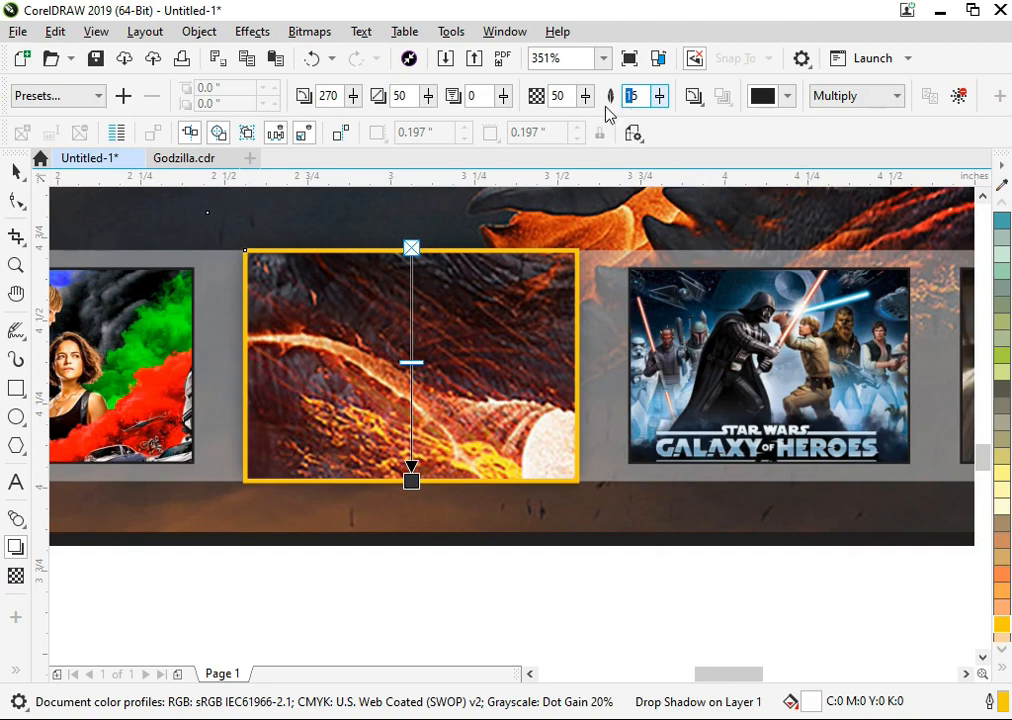
{"action": "left_click_drag", "start_coordinate": [575, 117], "coordinate": [605, 117]}
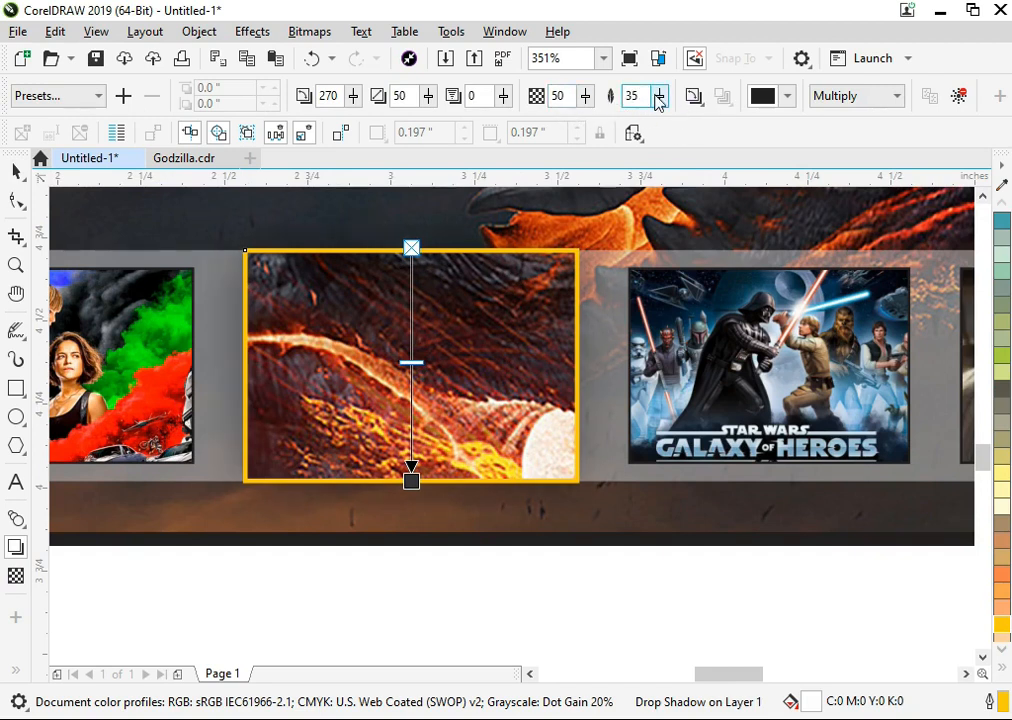
{"action": "double_click", "coordinate": [633, 96]}
{"action": "type", "text": "5"}
{"action": "left_click", "coordinate": [694, 95]}
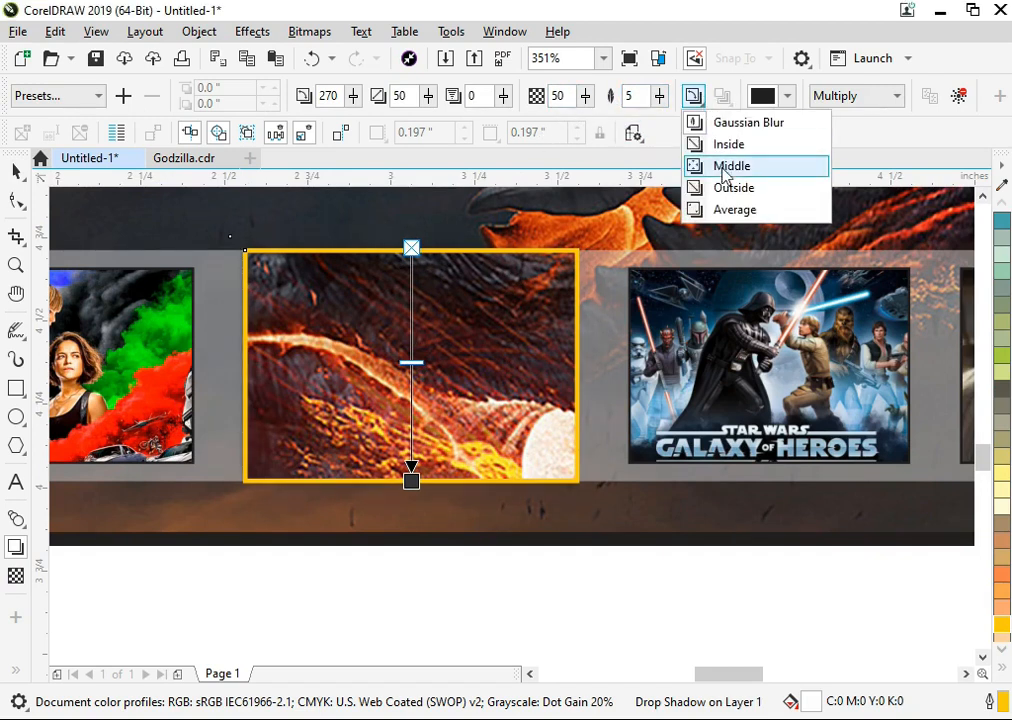
{"action": "left_click", "coordinate": [725, 185]}
Set the thumbnail shadow's merge mode to Normal and its colour to light peach to make a glow.
{"action": "left_click", "coordinate": [787, 95]}
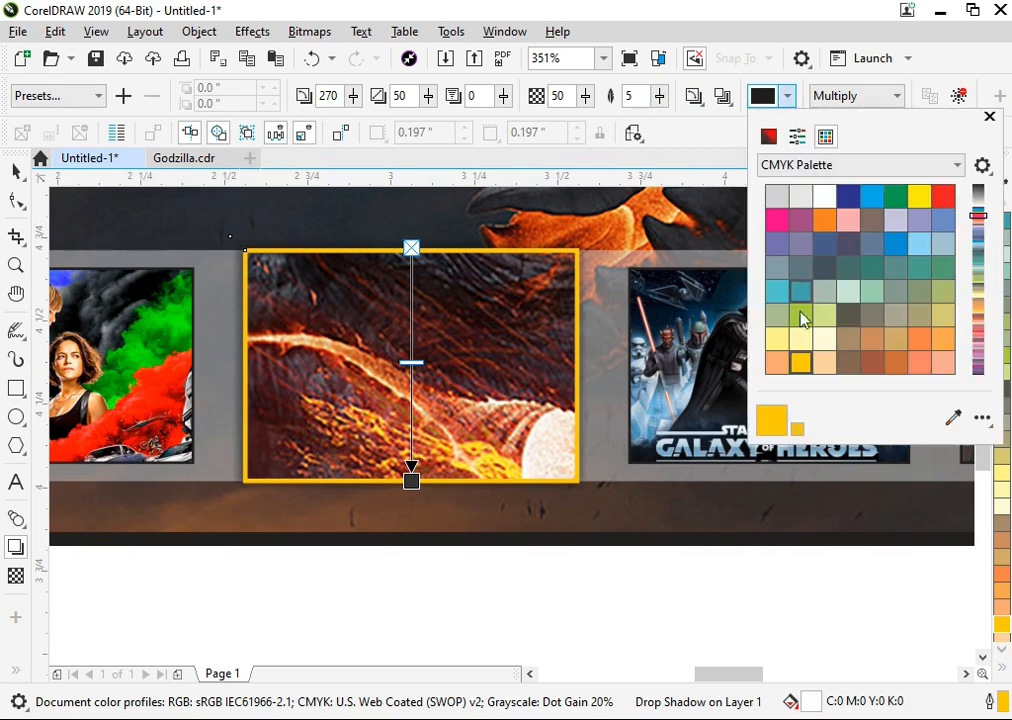
{"action": "left_click", "coordinate": [820, 100]}
{"action": "left_click", "coordinate": [830, 95]}
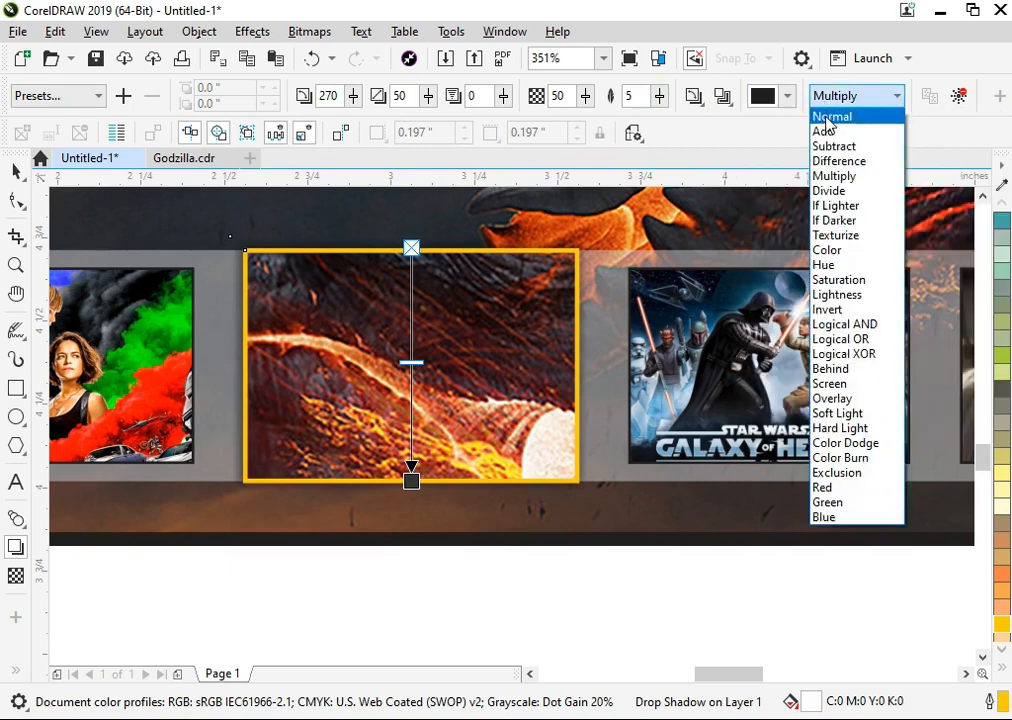
{"action": "left_click", "coordinate": [826, 115]}
{"action": "left_click", "coordinate": [771, 97]}
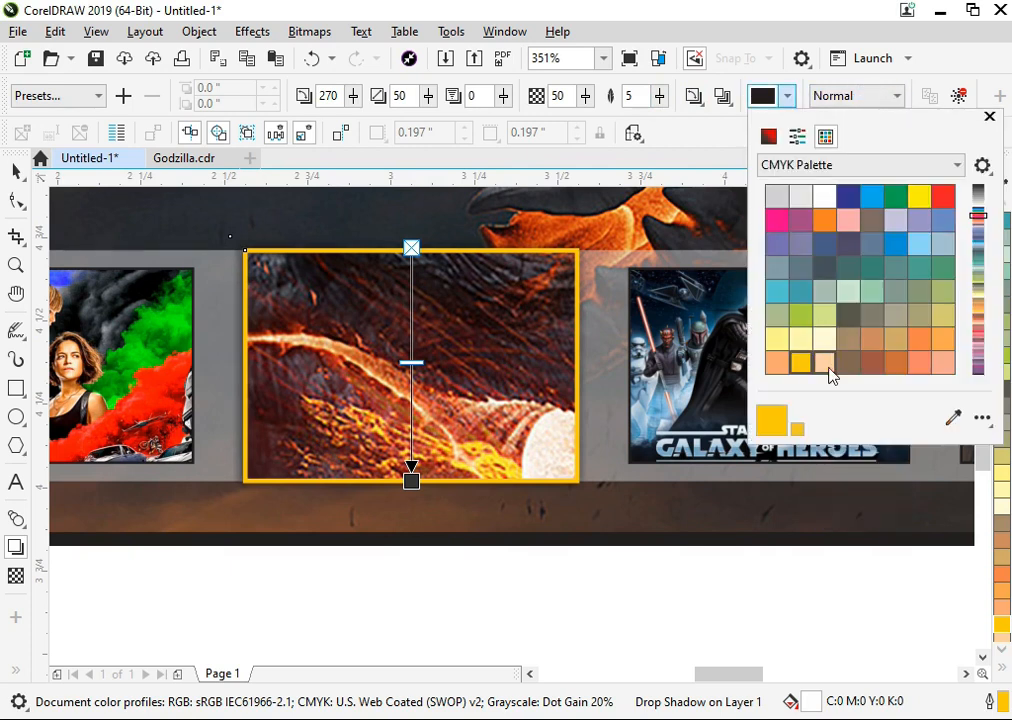
{"action": "left_click", "coordinate": [824, 364]}
{"action": "left_click", "coordinate": [768, 103]}
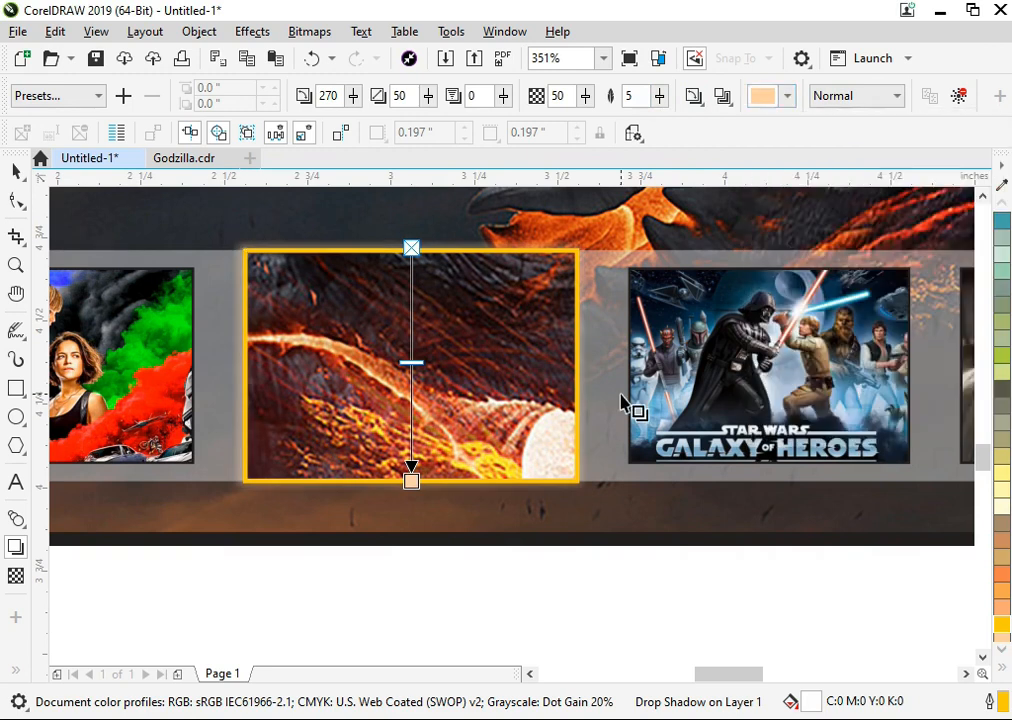
{"action": "left_click", "coordinate": [620, 397]}
{"action": "left_click", "coordinate": [16, 172]}
{"action": "left_click", "coordinate": [373, 573]}
{"action": "key", "text": "F4"}
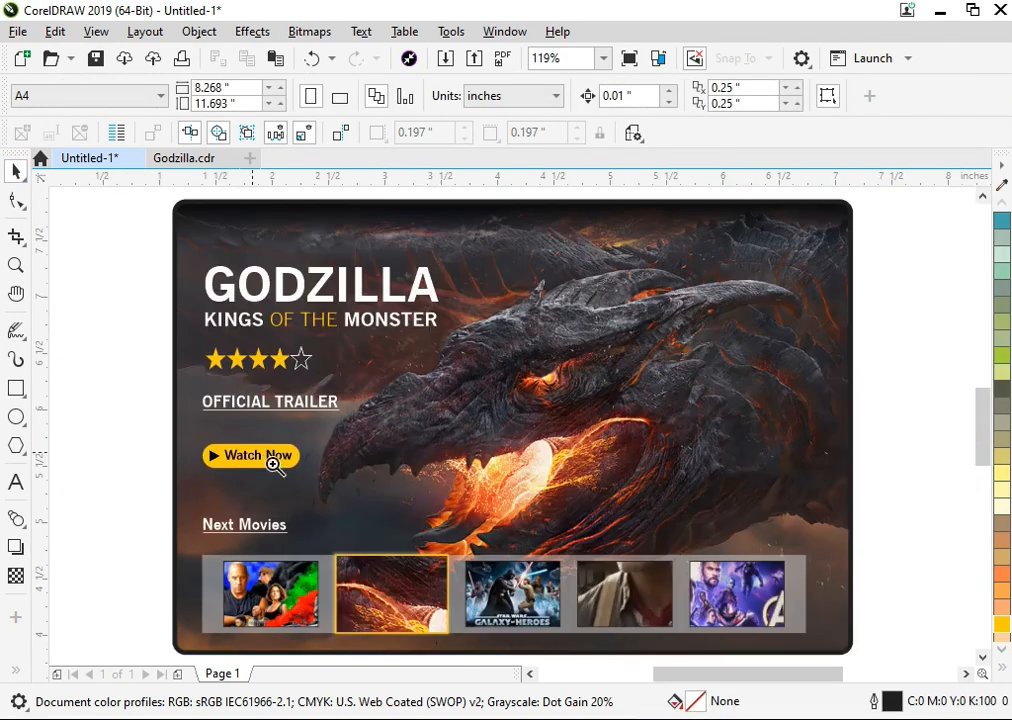
Shrink the dragon image inside the amber-outlined thumbnail's PowerClip around its centre and mirror it horizontally.
{"action": "left_click_drag", "start_coordinate": [273, 463], "coordinate": [574, 682]}
{"action": "double_click", "coordinate": [466, 438]}
{"action": "left_click", "coordinate": [665, 389]}
{"action": "key", "text": "F4"}
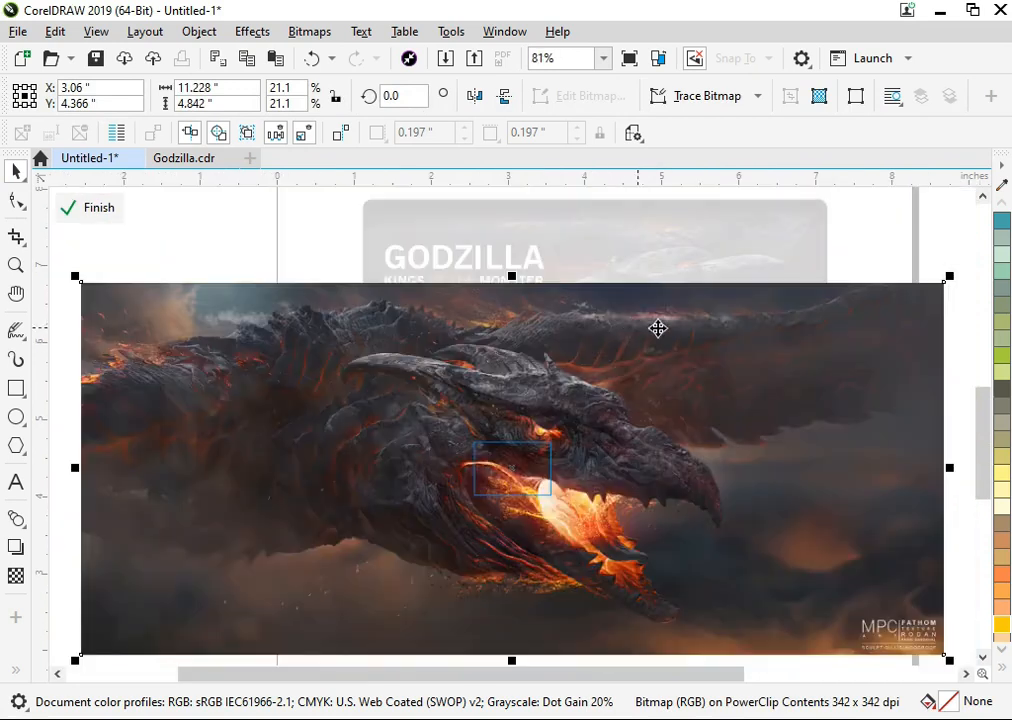
{"action": "left_click_drag", "start_coordinate": [952, 281], "coordinate": [586, 440]}
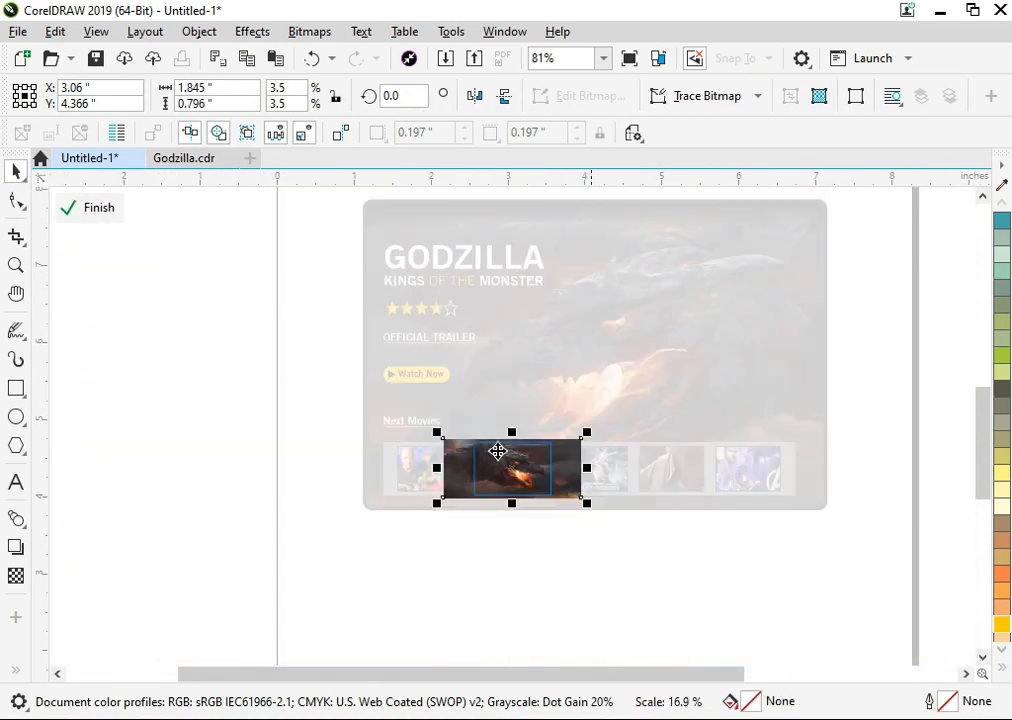
{"action": "key", "text": "shift+F2"}
{"action": "left_click", "coordinate": [479, 95]}
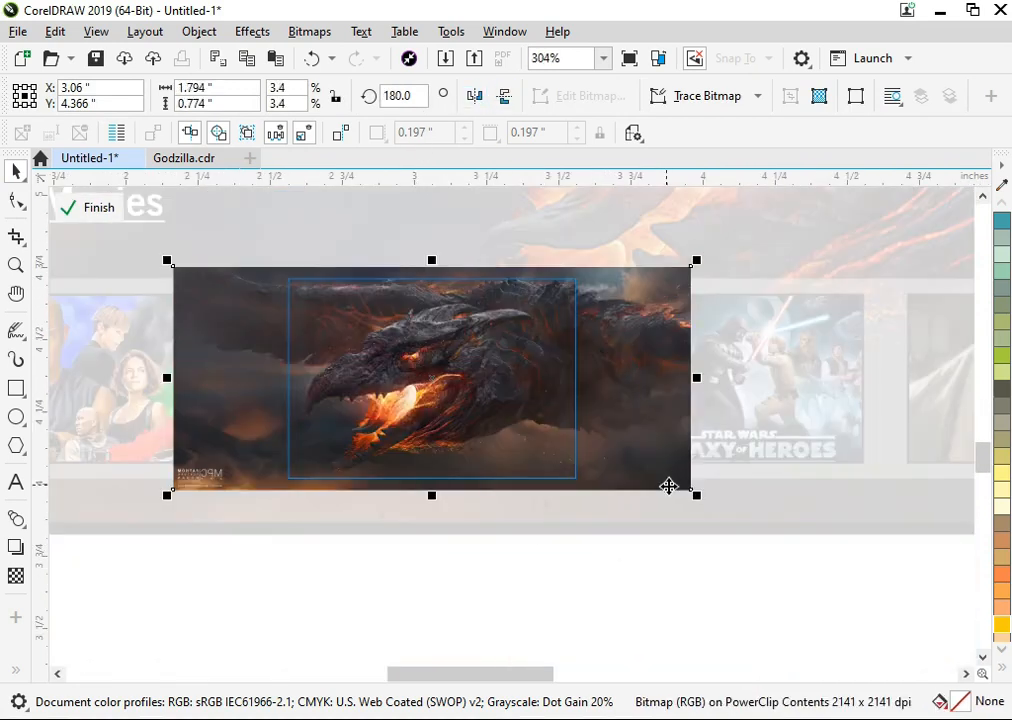
Scale the mirrored dragon image to about 1.67 by 0.72 in, shift it slightly right in its frame and finish editing the PowerClip.
{"action": "left_click_drag", "start_coordinate": [697, 493], "coordinate": [585, 451]}
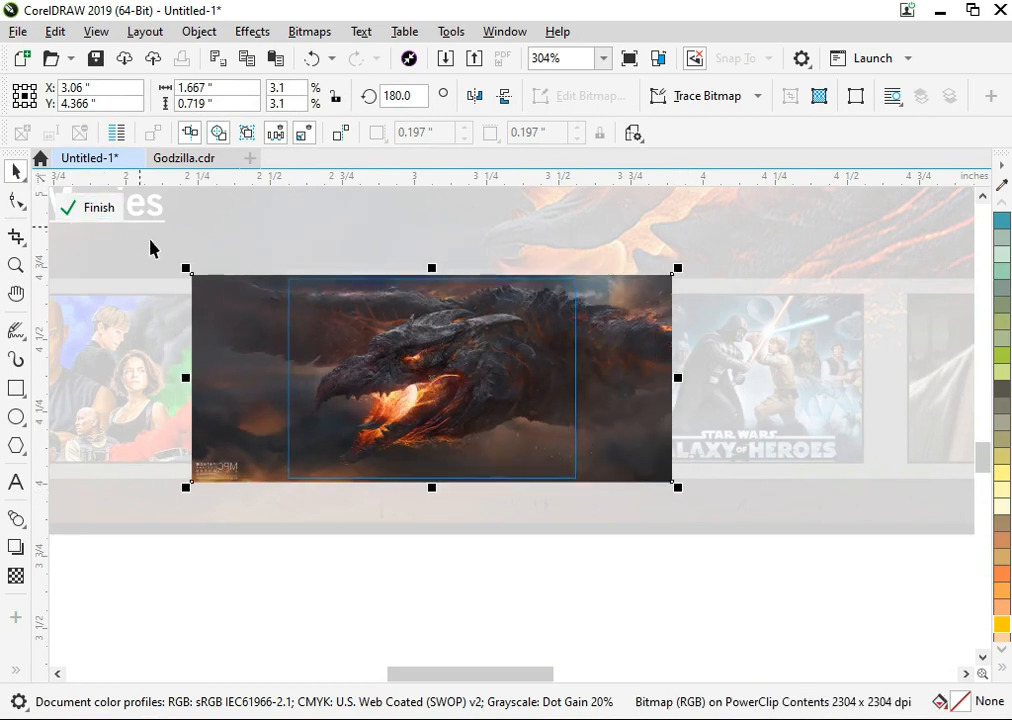
{"action": "left_click_drag", "start_coordinate": [454, 413], "coordinate": [470, 413]}
{"action": "left_click", "coordinate": [112, 203]}
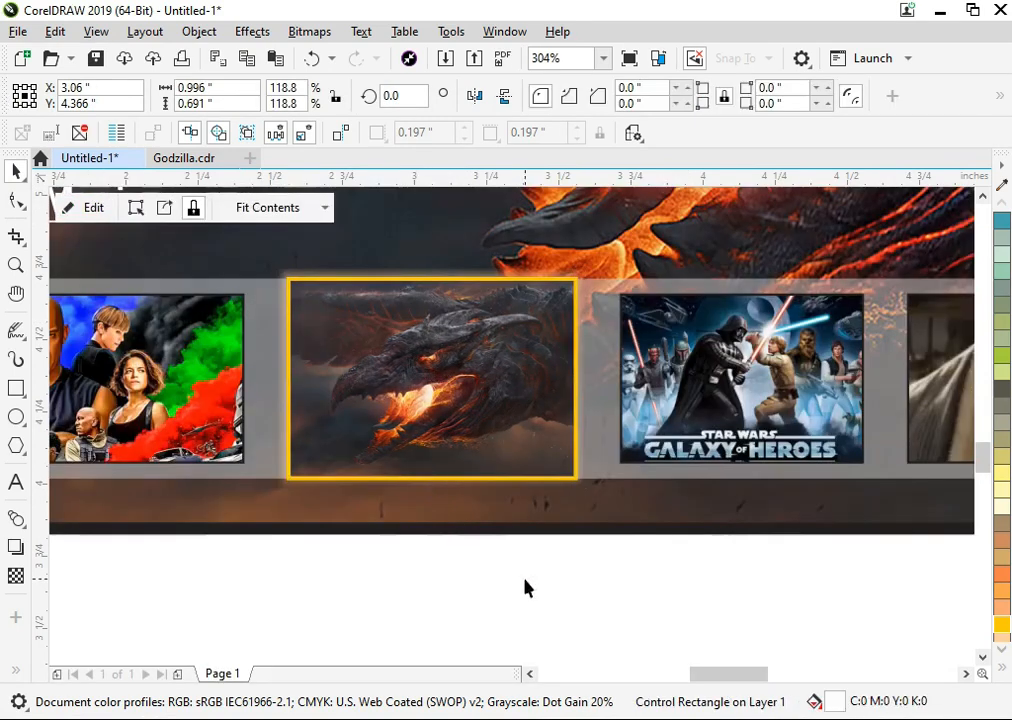
Copy the GODZILLA title group onto the amber-outlined thumbnail, shrink it to about 0.71 by 0.18 in and centre it horizontally on the thumbnail.
{"action": "scroll", "coordinate": [485, 485], "scroll_direction": "down", "scroll_amount": 3}
{"action": "left_click", "coordinate": [334, 289]}
{"action": "left_click_drag", "start_coordinate": [334, 289], "coordinate": [520, 607]}
{"action": "scroll", "coordinate": [454, 600], "scroll_direction": "up", "scroll_amount": 3}
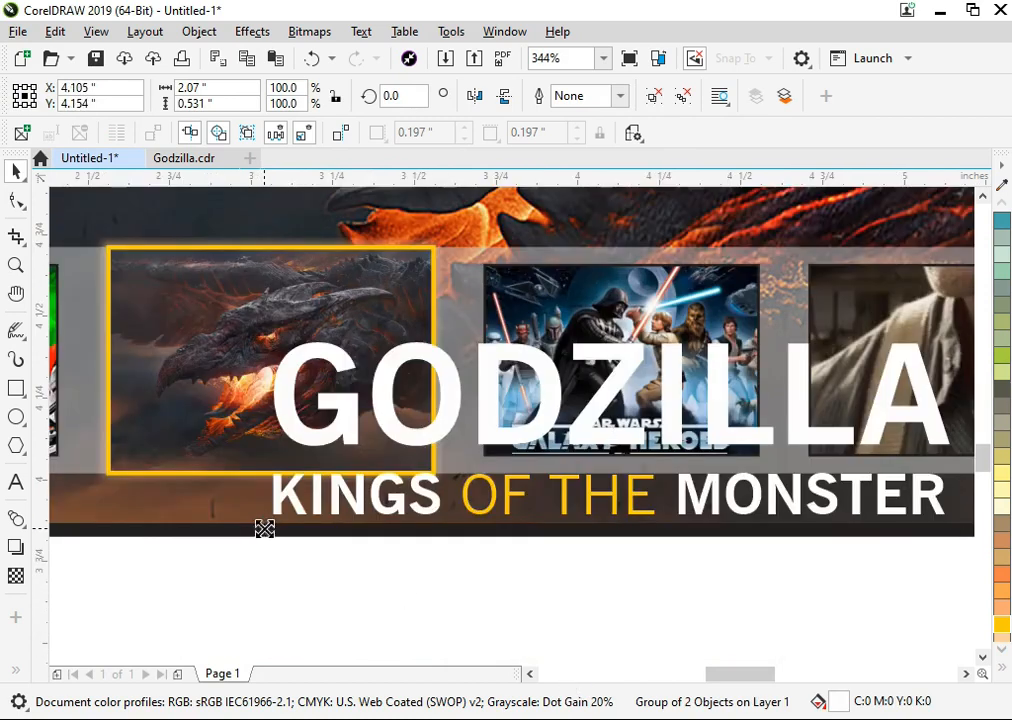
{"action": "left_click_drag", "start_coordinate": [264, 528], "coordinate": [491, 590]}
{"action": "left_click", "coordinate": [248, 388], "text": "shift"}
{"action": "key", "text": "c"}
{"action": "key", "text": "Escape"}
{"action": "left_click", "coordinate": [350, 447]}
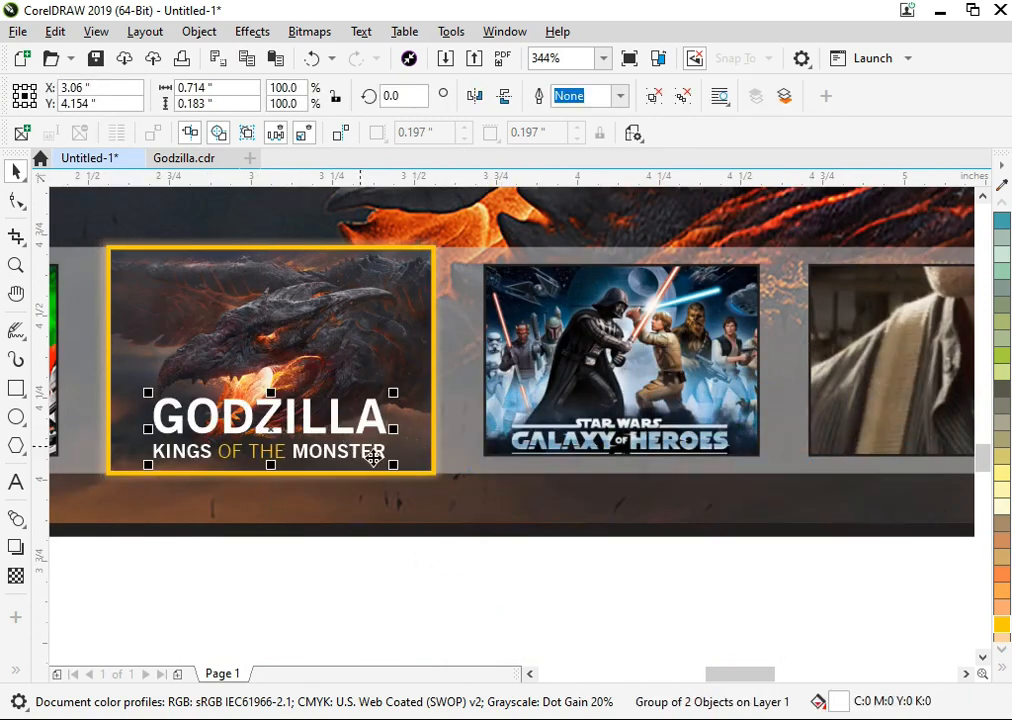
Delete the subtitle from the thumbnail's title copy and resize and centre the word GODZILLA near the thumbnail's lower edge.
{"action": "left_click_drag", "start_coordinate": [392, 468], "coordinate": [375, 470]}
{"action": "left_click", "coordinate": [350, 449], "text": "ctrl"}
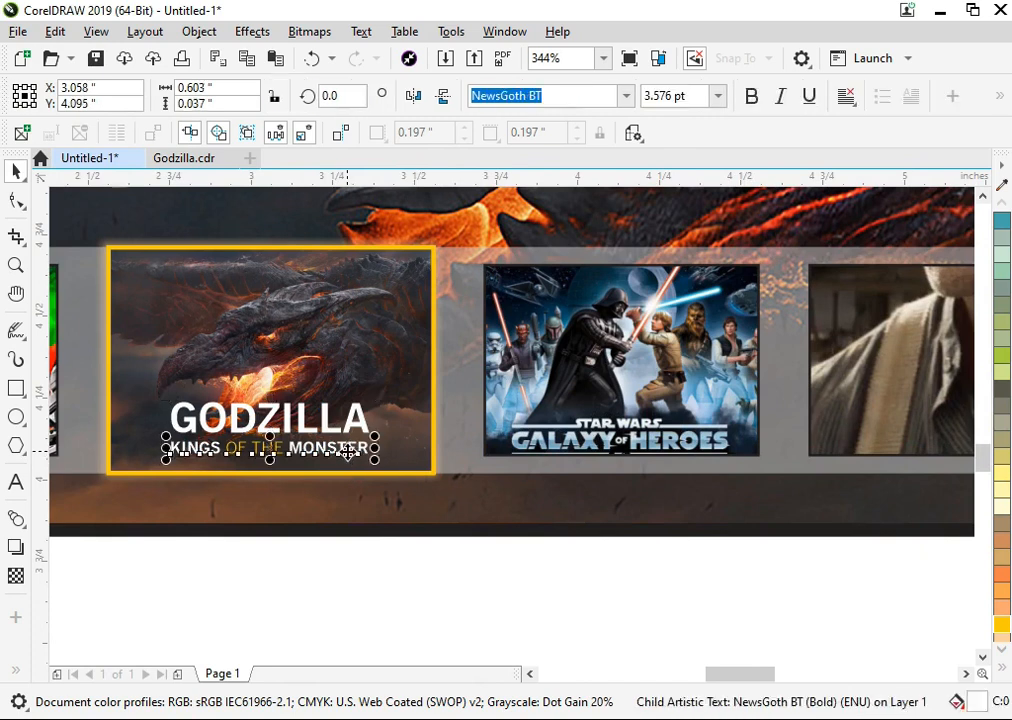
{"action": "key", "text": "Delete"}
{"action": "left_click_drag", "start_coordinate": [325, 428], "coordinate": [395, 481]}
{"action": "left_click", "coordinate": [407, 447], "text": "shift"}
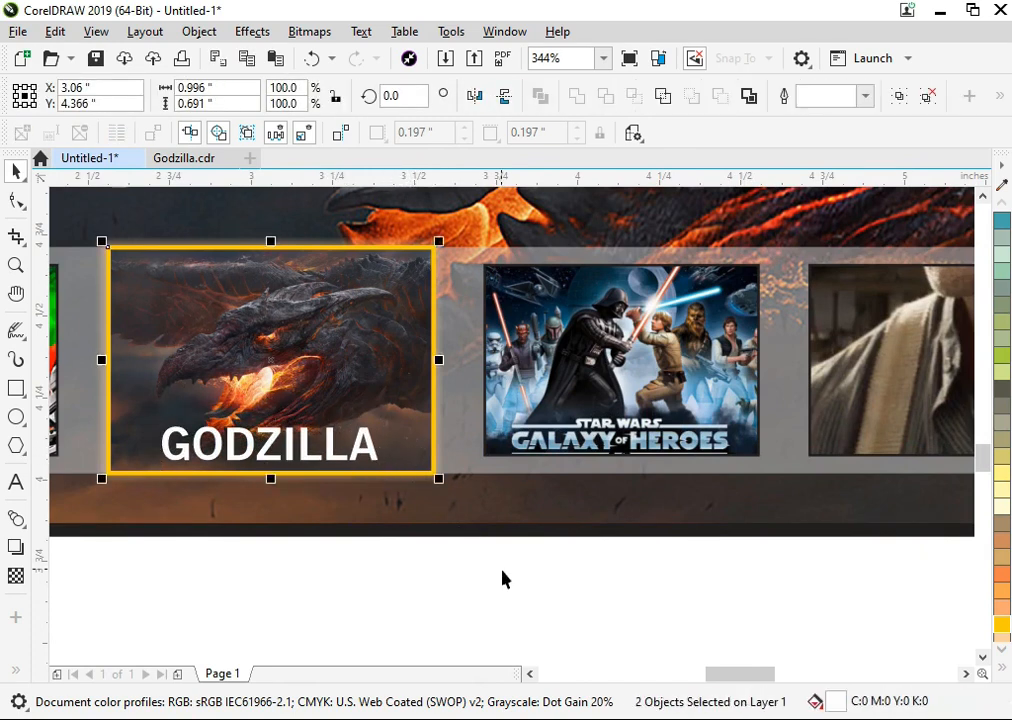
{"action": "left_click", "coordinate": [502, 572]}
Scale the Star Wars image inside the third thumbnail's PowerClip to about 1.12 by 0.63 in.
{"action": "double_click", "coordinate": [600, 400]}
{"action": "left_click", "coordinate": [430, 470]}
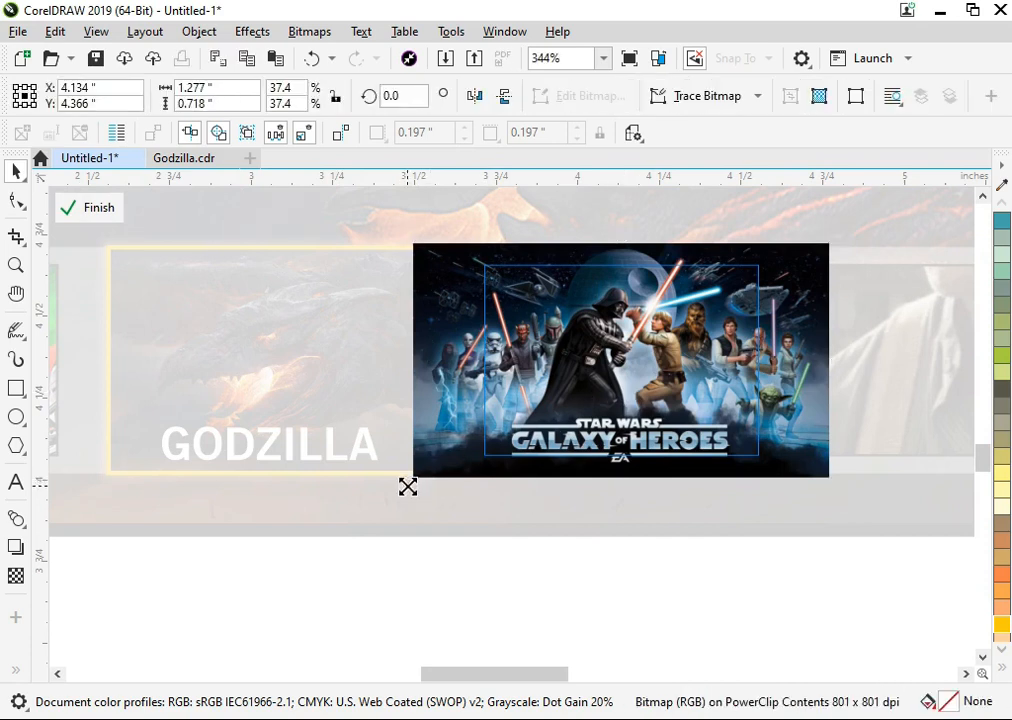
{"action": "left_click_drag", "start_coordinate": [408, 487], "coordinate": [436, 468]}
{"action": "left_click", "coordinate": [90, 207]}
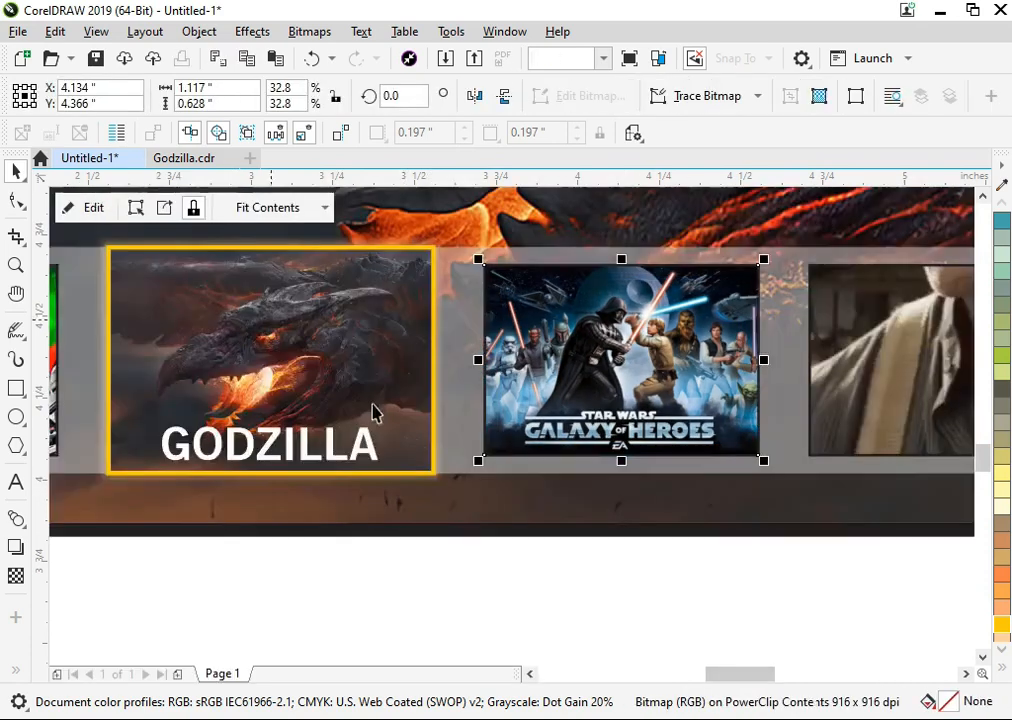
{"action": "left_click", "coordinate": [550, 551]}
Scale the Jungle Cruise image inside the fourth thumbnail's PowerClip to about 1.06 by 0.59 in and shift it right so its title fits the frame.
{"action": "key", "text": "F3"}
{"action": "key", "text": "F2"}
{"action": "left_click_drag", "start_coordinate": [571, 437], "coordinate": [784, 573]}
{"action": "double_click", "coordinate": [391, 327]}
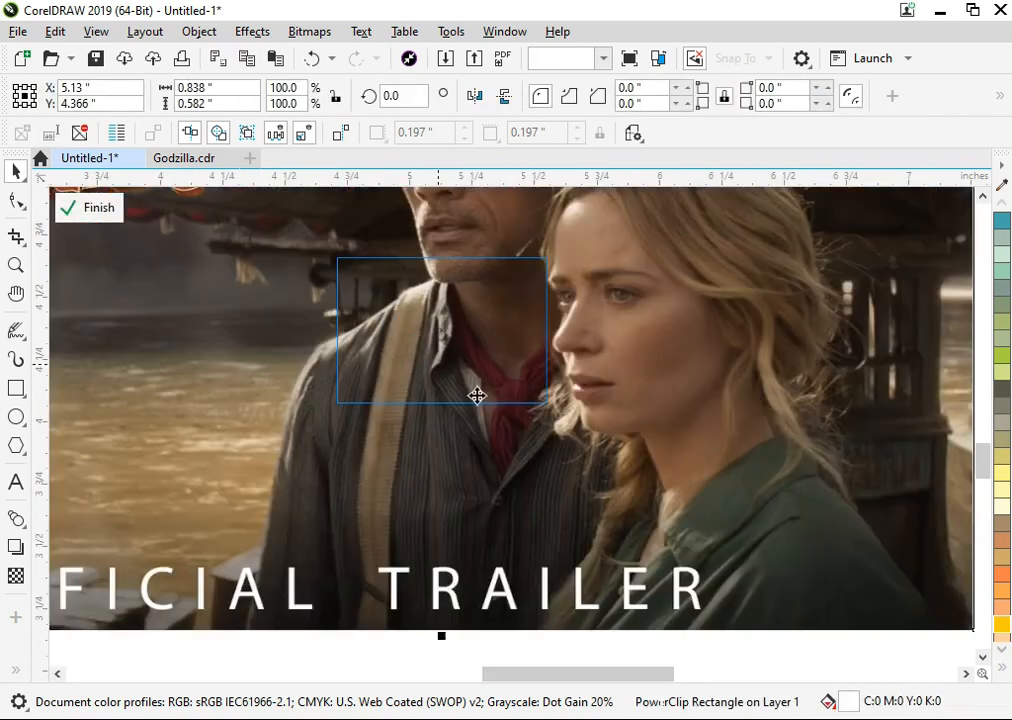
{"action": "left_click", "coordinate": [576, 486]}
{"action": "key", "text": "F3"}
{"action": "key", "text": "F2"}
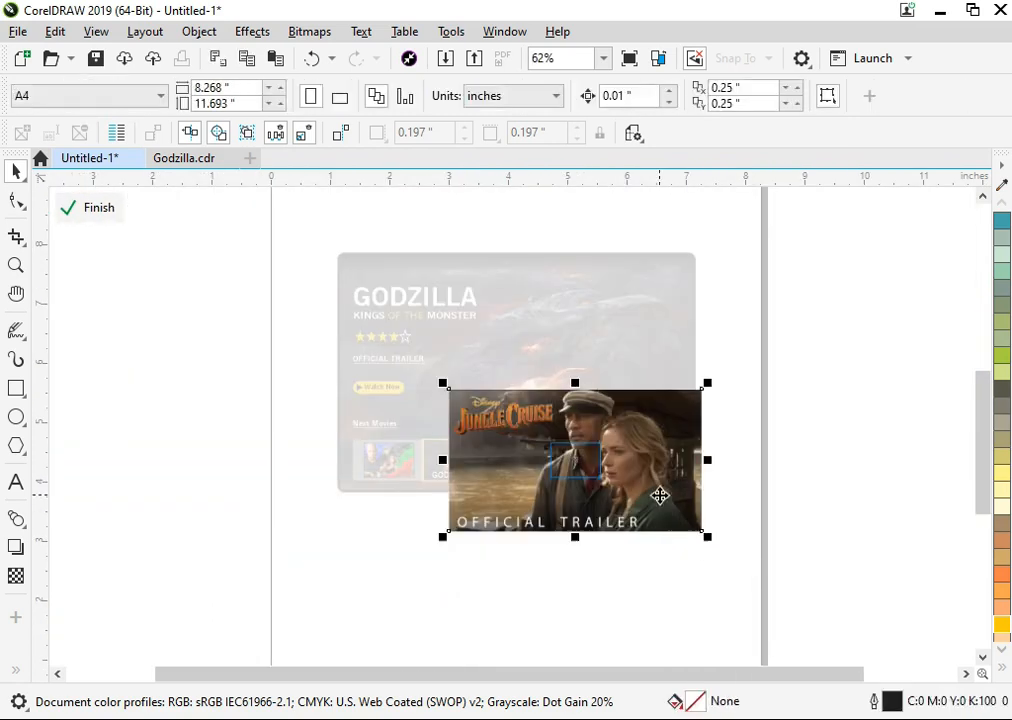
{"action": "left_click_drag", "start_coordinate": [440, 343], "coordinate": [547, 533]}
{"action": "key", "text": "F2"}
{"action": "left_click_drag", "start_coordinate": [583, 366], "coordinate": [380, 465]}
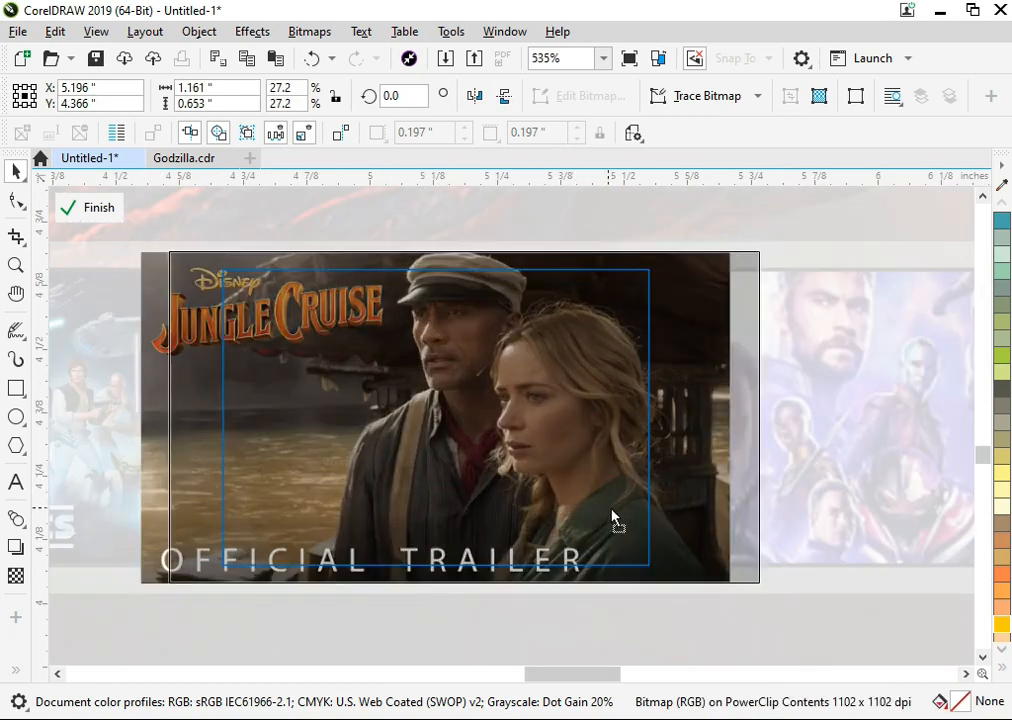
{"action": "left_click_drag", "start_coordinate": [613, 515], "coordinate": [699, 540]}
{"action": "left_click_drag", "start_coordinate": [783, 594], "coordinate": [759, 599]}
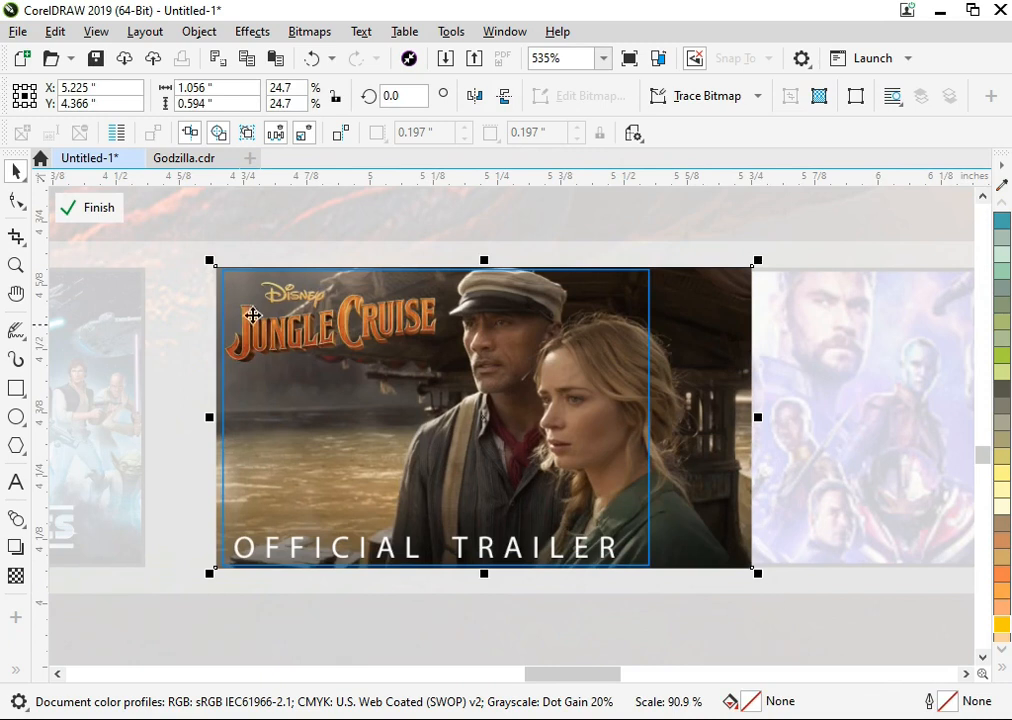
{"action": "left_click", "coordinate": [117, 218]}
Scale the Avengers image inside the fifth thumbnail's PowerClip to about 1.13 by 0.59 in and shift it right within the frame.
{"action": "key", "text": "F4"}
{"action": "left_click_drag", "start_coordinate": [893, 558], "coordinate": [602, 627]}
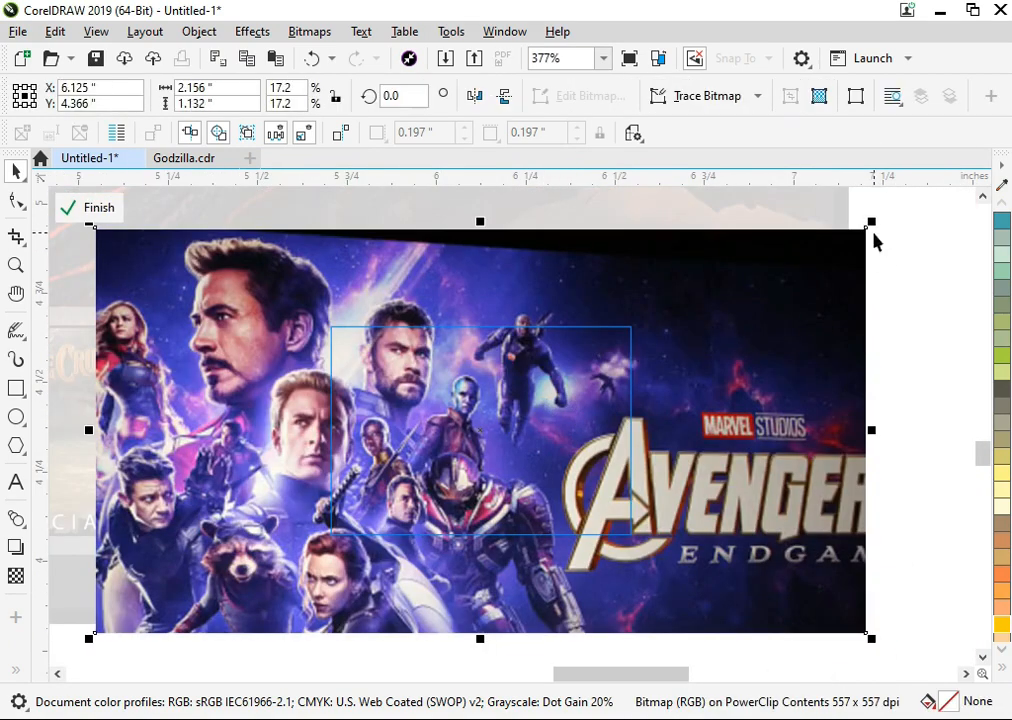
{"action": "left_click_drag", "start_coordinate": [873, 224], "coordinate": [693, 230]}
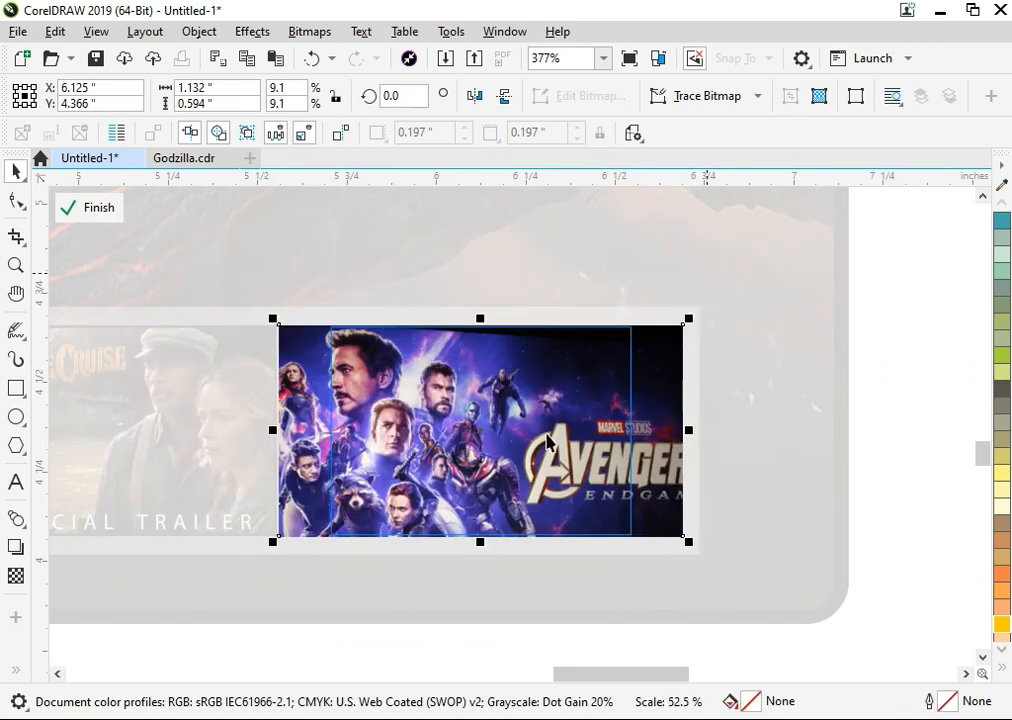
{"action": "left_click_drag", "start_coordinate": [499, 492], "coordinate": [541, 492]}
{"action": "key", "text": "F4"}
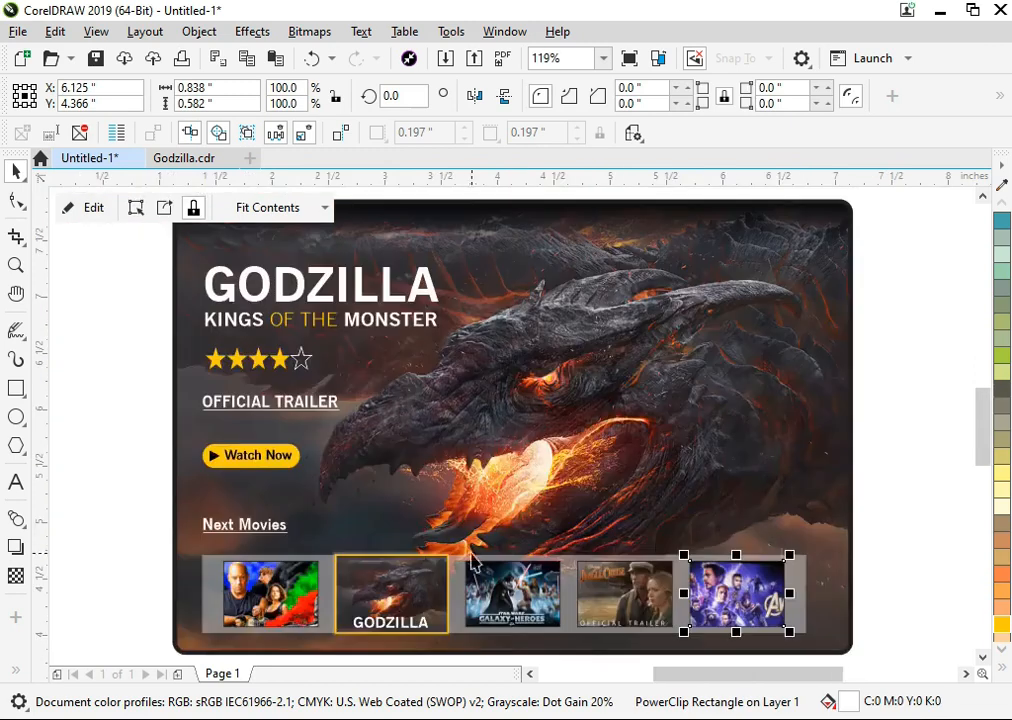
Scale the Fast & Furious 9 image inside the first thumbnail's PowerClip to about 1.07 by 0.60 in and shift it left to show its logo.
{"action": "scroll", "coordinate": [296, 580], "scroll_direction": "up", "scroll_amount": 4}
{"action": "double_click", "coordinate": [348, 428]}
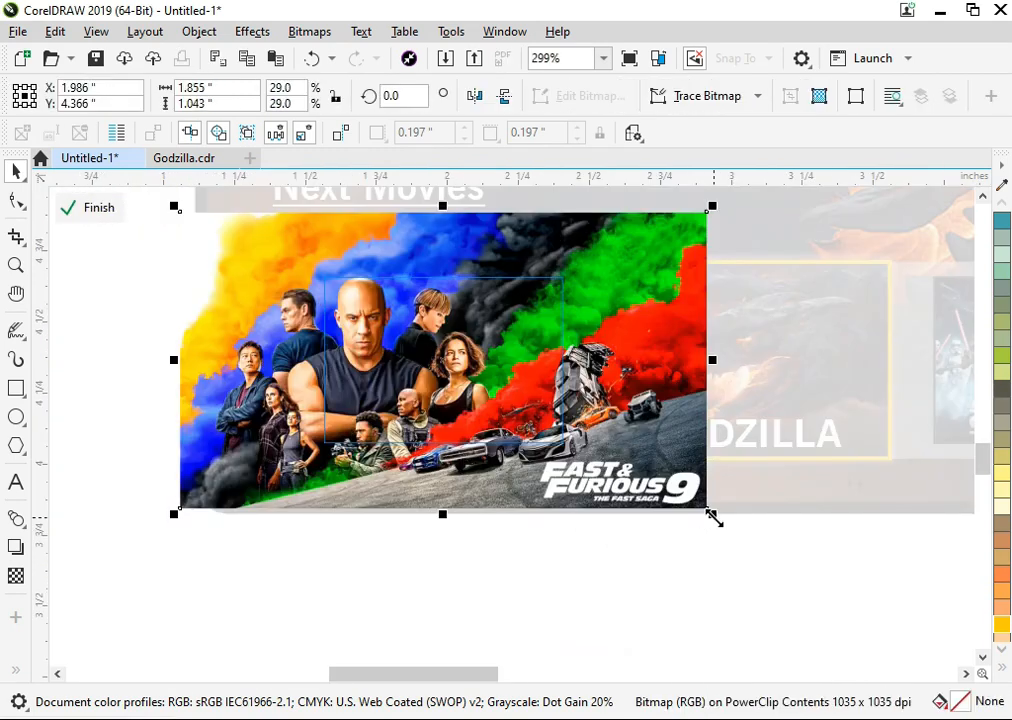
{"action": "left_click_drag", "start_coordinate": [713, 516], "coordinate": [602, 519]}
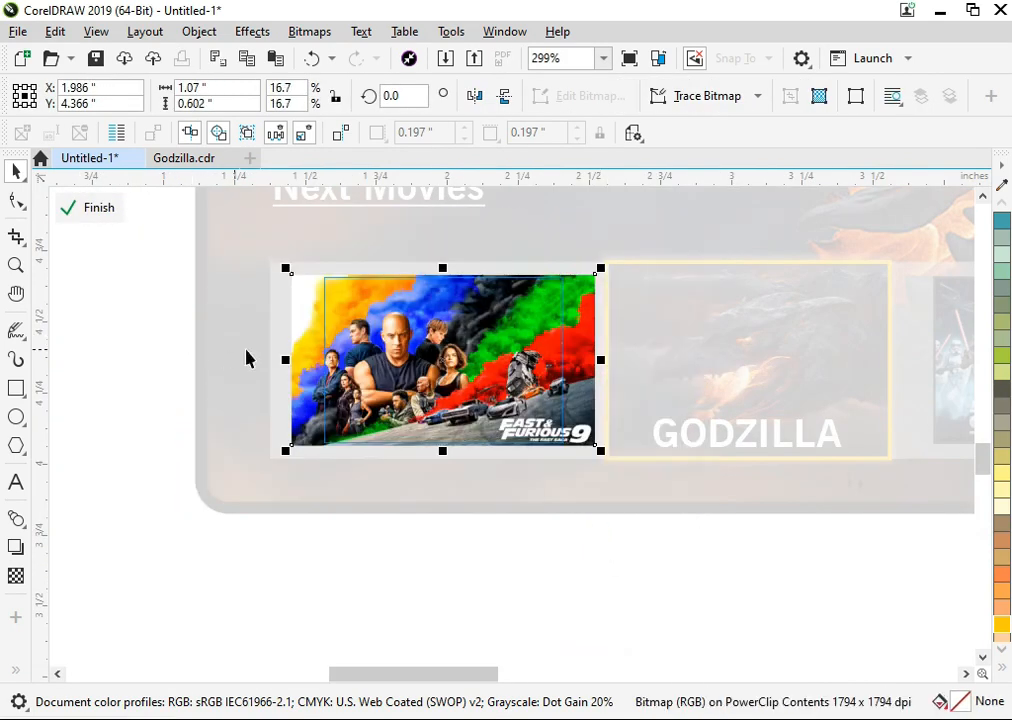
{"action": "left_click_drag", "start_coordinate": [468, 398], "coordinate": [439, 398]}
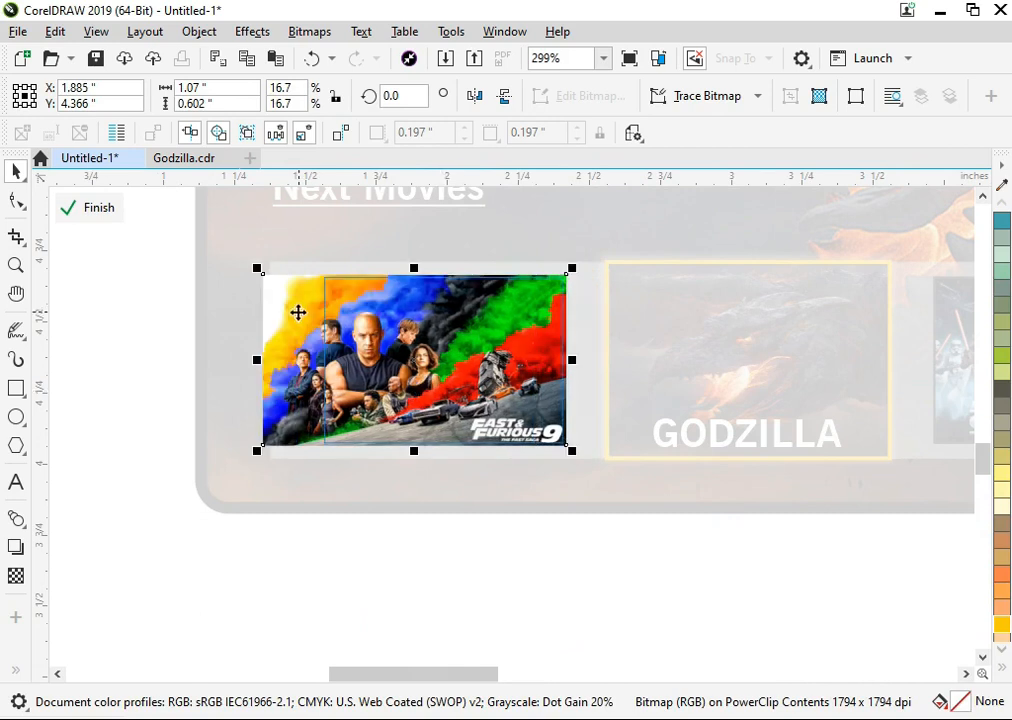
{"action": "left_click", "coordinate": [101, 209]}
{"action": "left_click", "coordinate": [143, 431]}
{"action": "key", "text": "F4"}
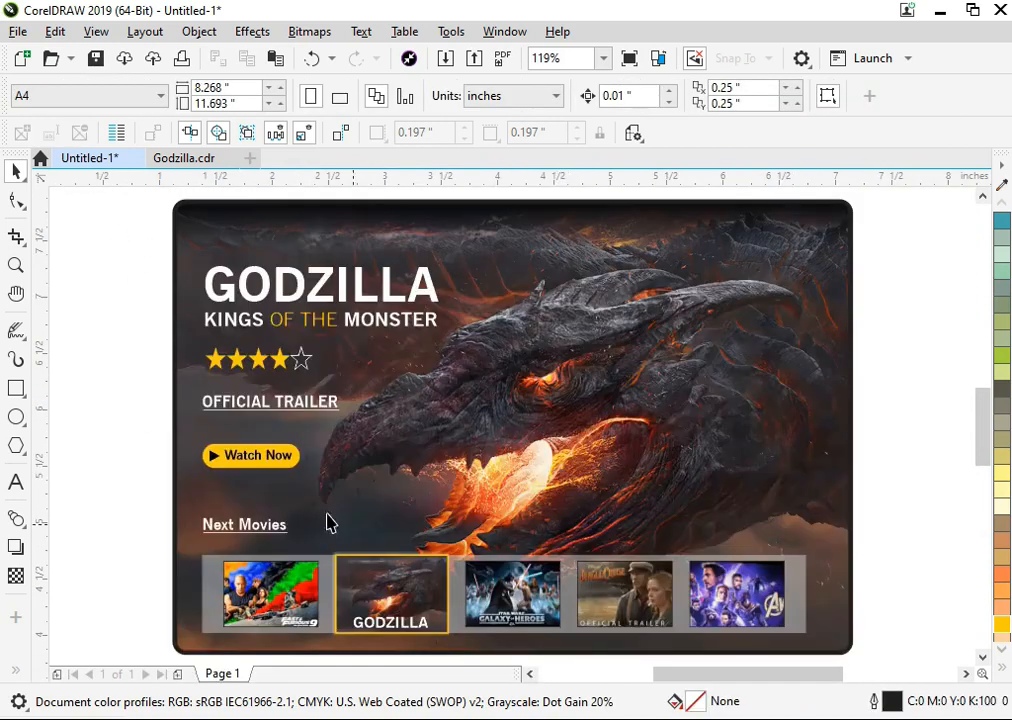
Remove the outlines from the first, third, fourth and fifth thumbnails in the Next Movies strip.
{"action": "left_click_drag", "start_coordinate": [735, 656], "coordinate": [833, 657]}
{"action": "left_click", "coordinate": [300, 432]}
{"action": "left_click", "coordinate": [573, 455], "text": "shift"}
{"action": "left_click", "coordinate": [724, 446], "text": "shift"}
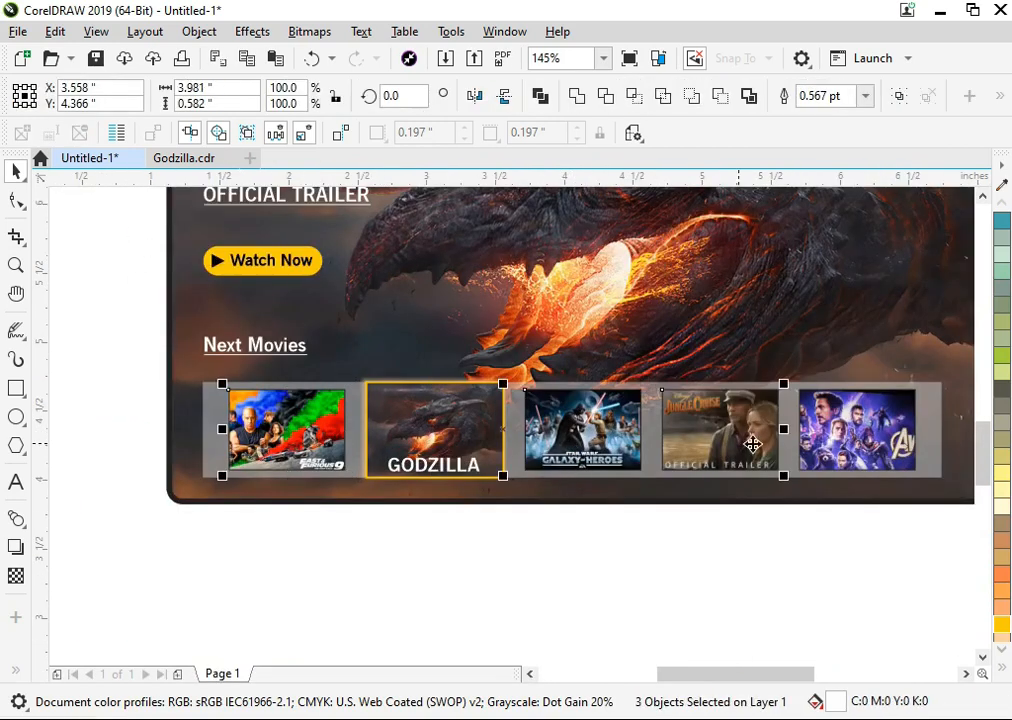
{"action": "left_click", "coordinate": [834, 444], "text": "shift"}
{"action": "left_click", "coordinate": [1004, 676]}
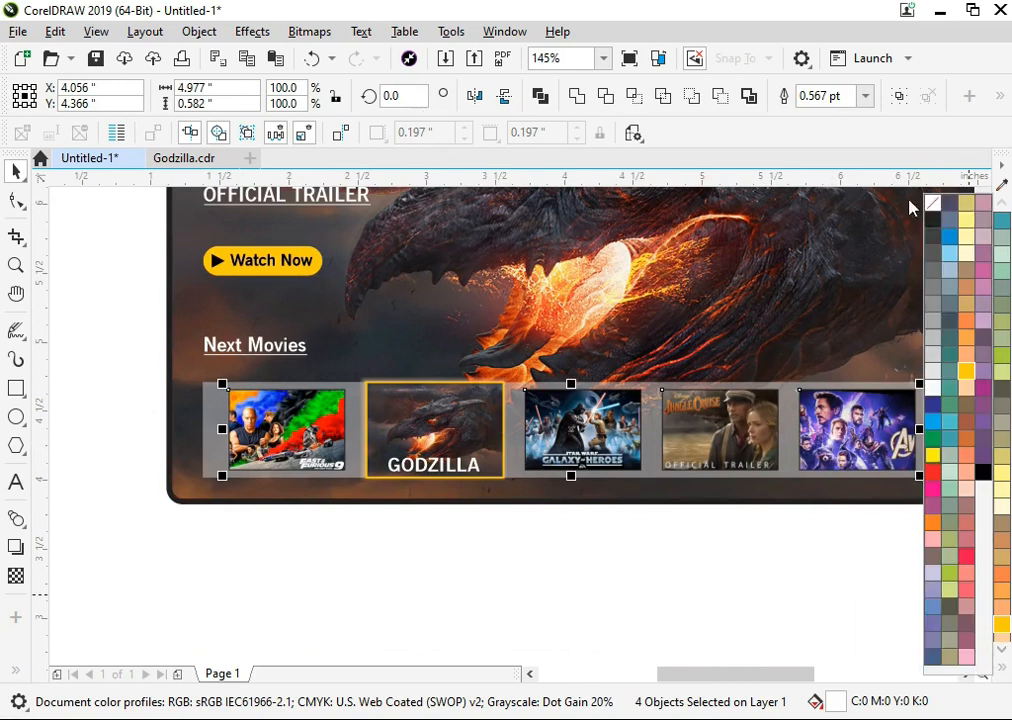
{"action": "right_click", "coordinate": [926, 213]}
{"action": "left_click", "coordinate": [852, 515]}
Draw a right-pointing chevron about 0.15 by 0.30 in beside the right end of the Next Movies strip with the Freehand tool.
{"action": "left_click_drag", "start_coordinate": [966, 375], "coordinate": [815, 522]}
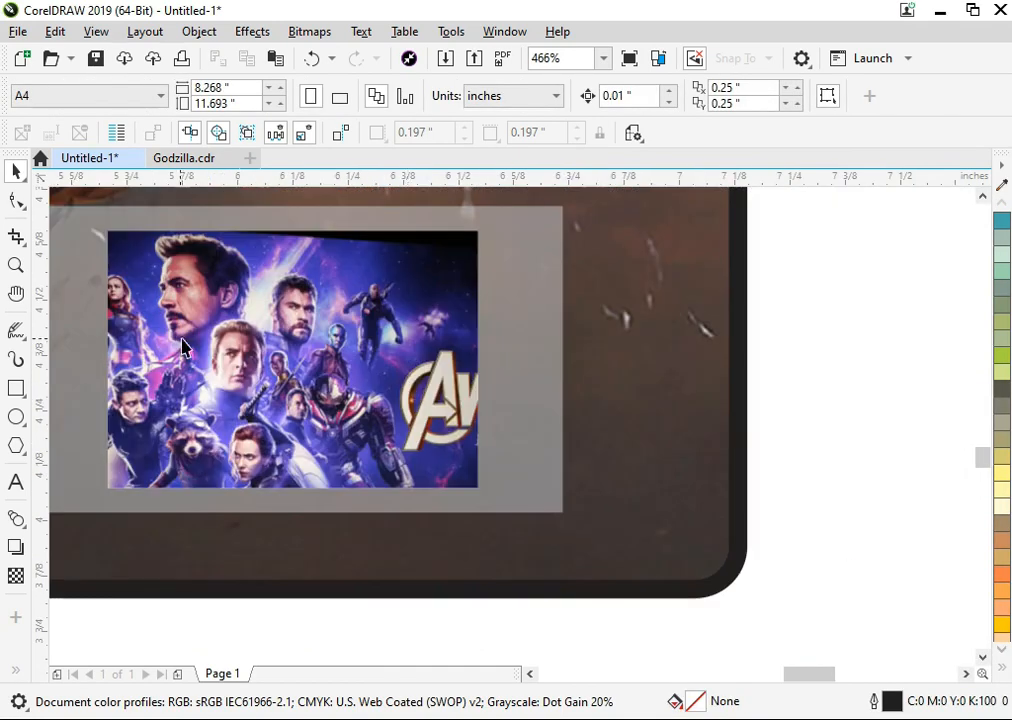
{"action": "left_click", "coordinate": [28, 341]}
{"action": "left_click", "coordinate": [70, 357]}
{"action": "left_click", "coordinate": [610, 267]}
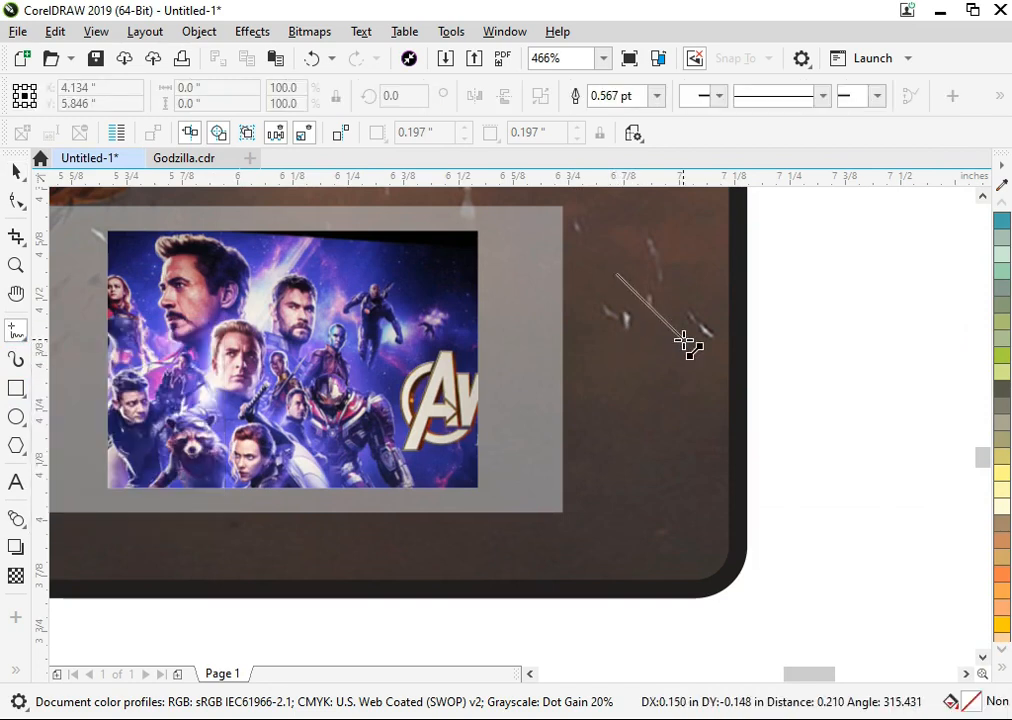
{"action": "double_click", "coordinate": [688, 340]}
{"action": "left_click", "coordinate": [610, 412]}
{"action": "left_click", "coordinate": [802, 248]}
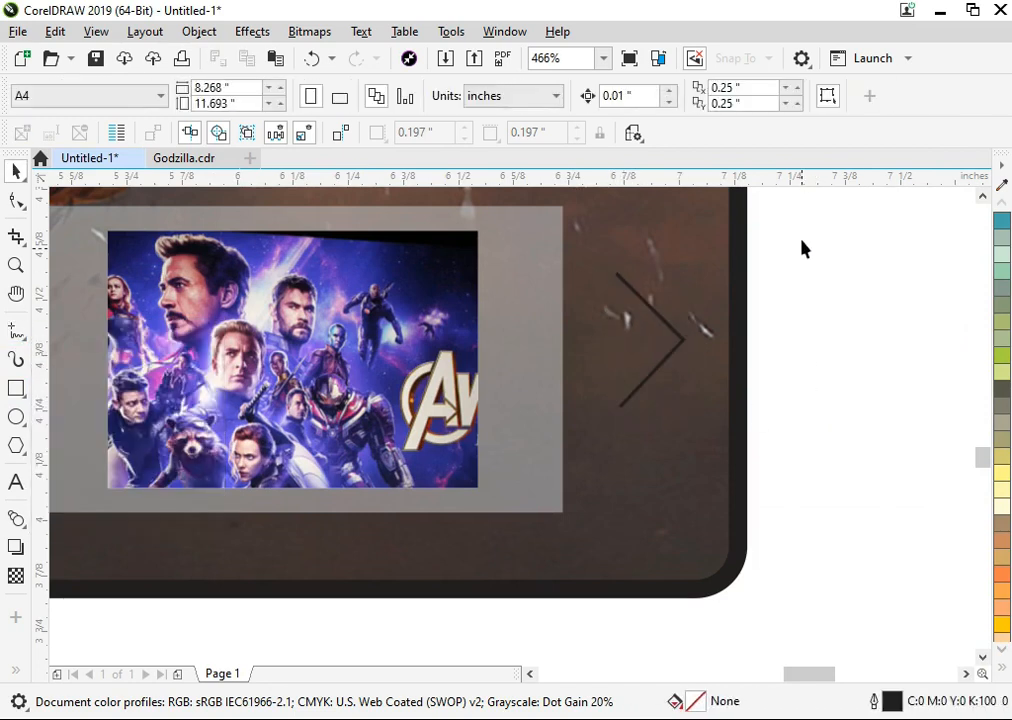
Set the chevron's outline to 2 pt wide and colour it white.
{"action": "left_click_drag", "start_coordinate": [779, 219], "coordinate": [592, 440]}
{"action": "key", "text": "F12"}
{"action": "triple_click", "coordinate": [362, 293]}
{"action": "type", "text": "2pt"}
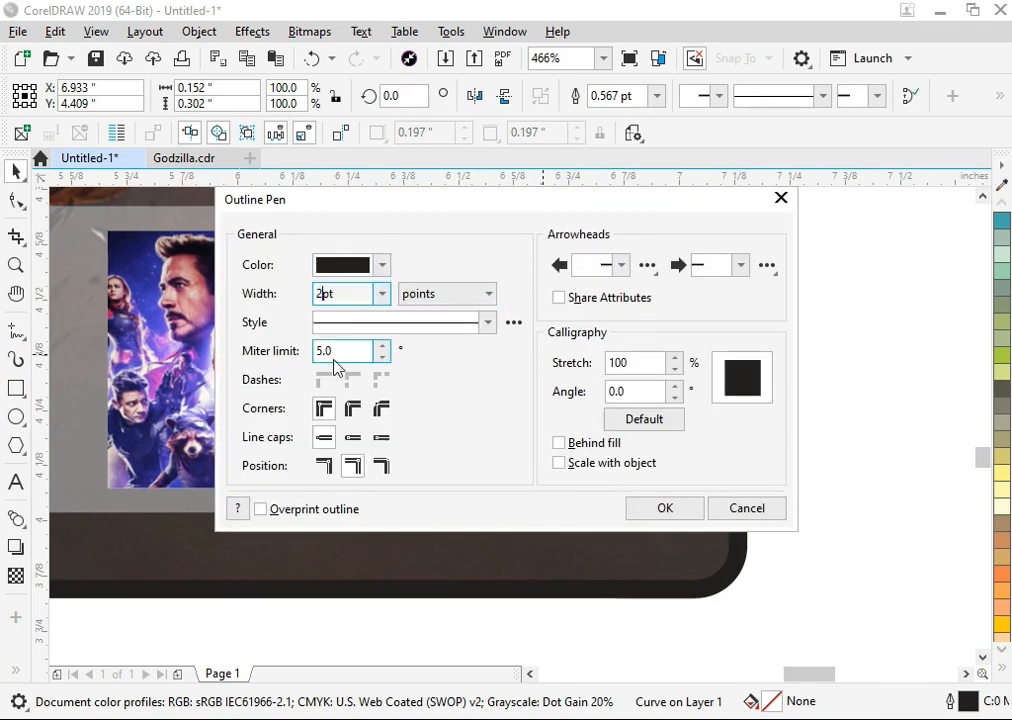
{"action": "left_click", "coordinate": [665, 508]}
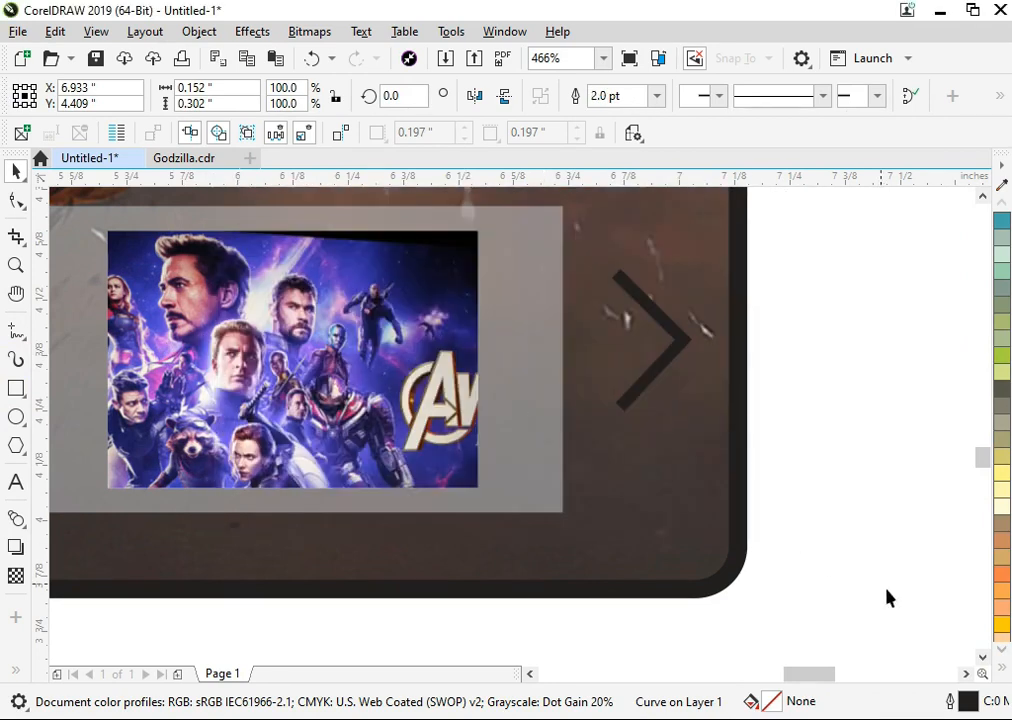
{"action": "left_click", "coordinate": [1001, 667]}
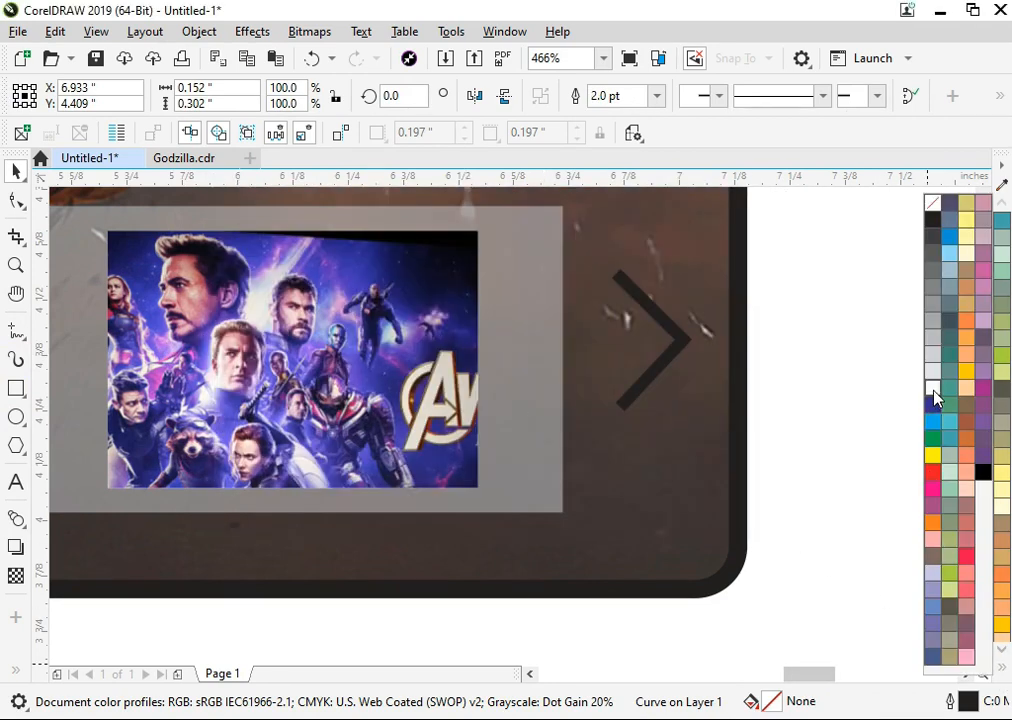
{"action": "right_click", "coordinate": [933, 390]}
{"action": "left_click", "coordinate": [822, 386]}
{"action": "key", "text": "F4"}
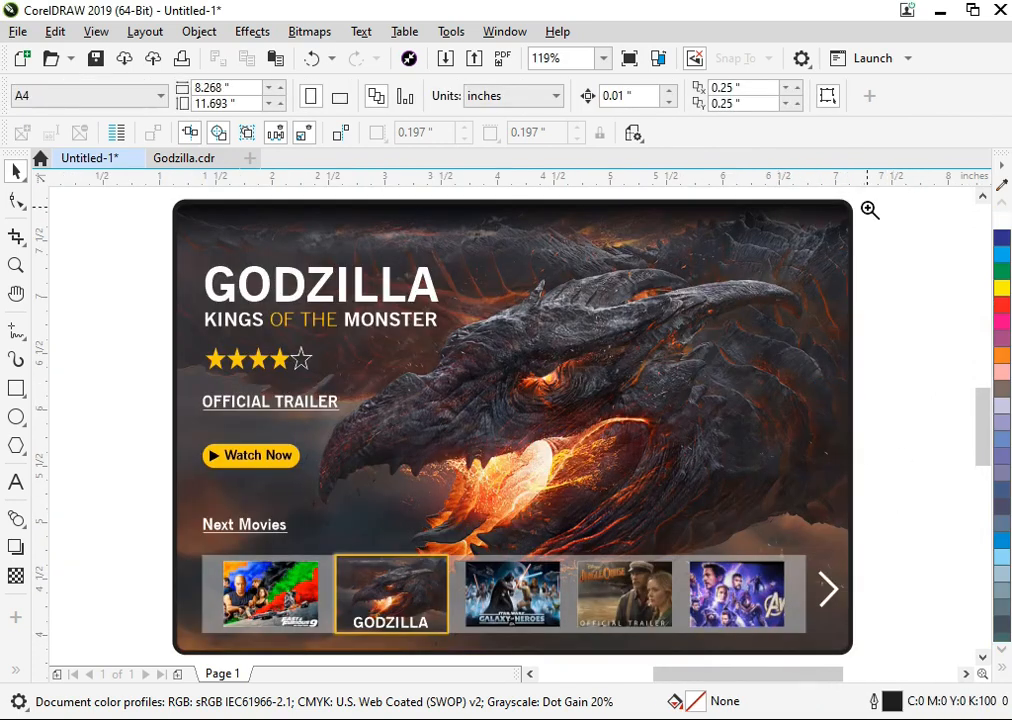
{"action": "key", "text": "ctrl+s"}
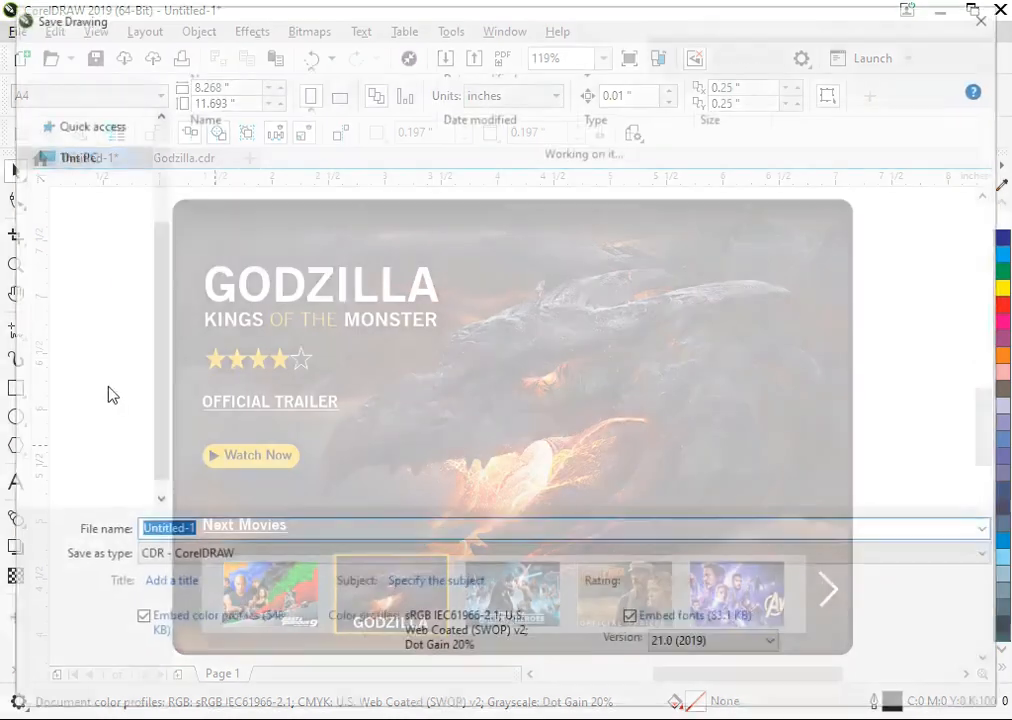
{"action": "key", "text": "Escape"}
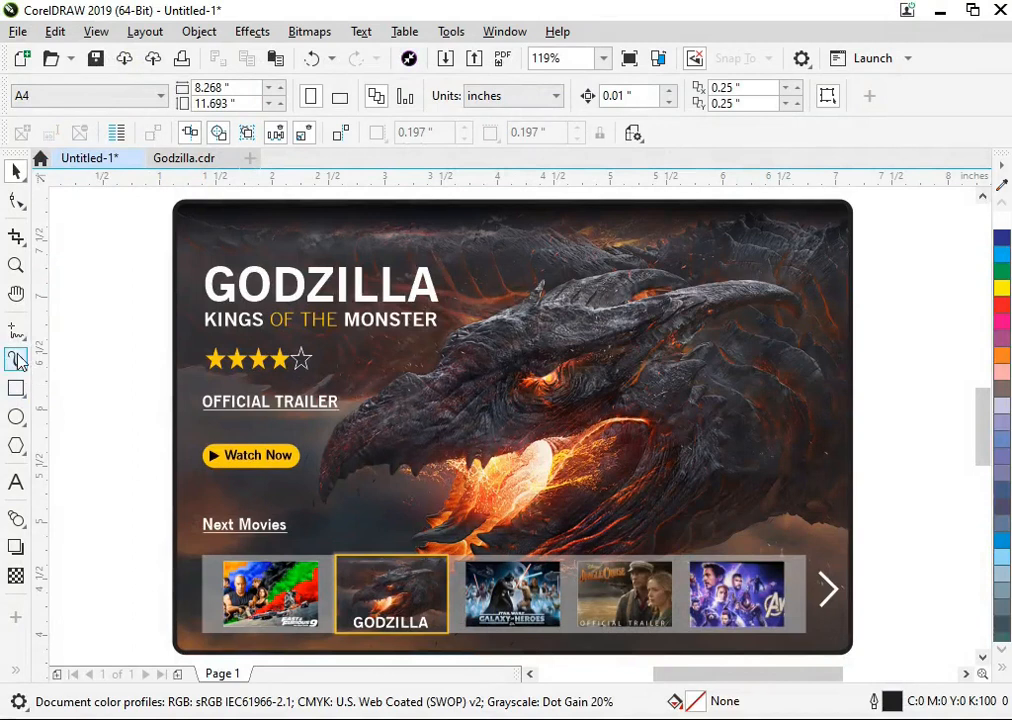
{"action": "left_click", "coordinate": [233, 395]}
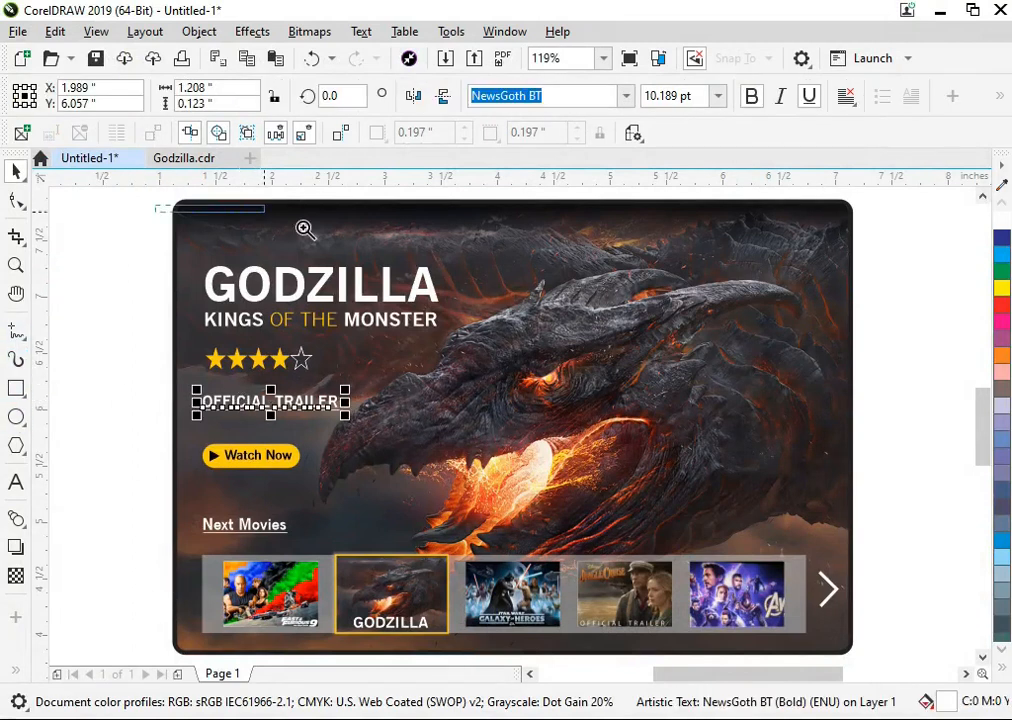
{"action": "left_click_drag", "start_coordinate": [303, 228], "coordinate": [760, 381]}
{"action": "left_click", "coordinate": [235, 593]}
{"action": "key", "text": "Up"}
{"action": "key", "text": "ctrl+z"}
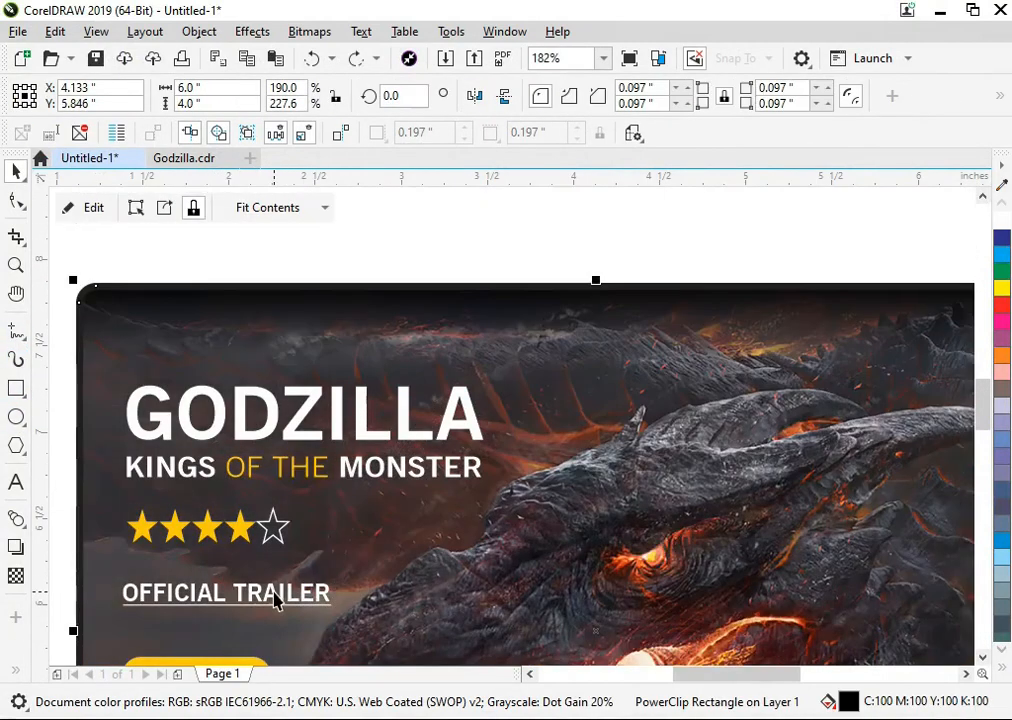
Duplicate the OFFICIAL TRAILER text above the GODZILLA title, change the copy to Movies and remove its underline.
{"action": "left_click_drag", "start_coordinate": [277, 598], "coordinate": [270, 330]}
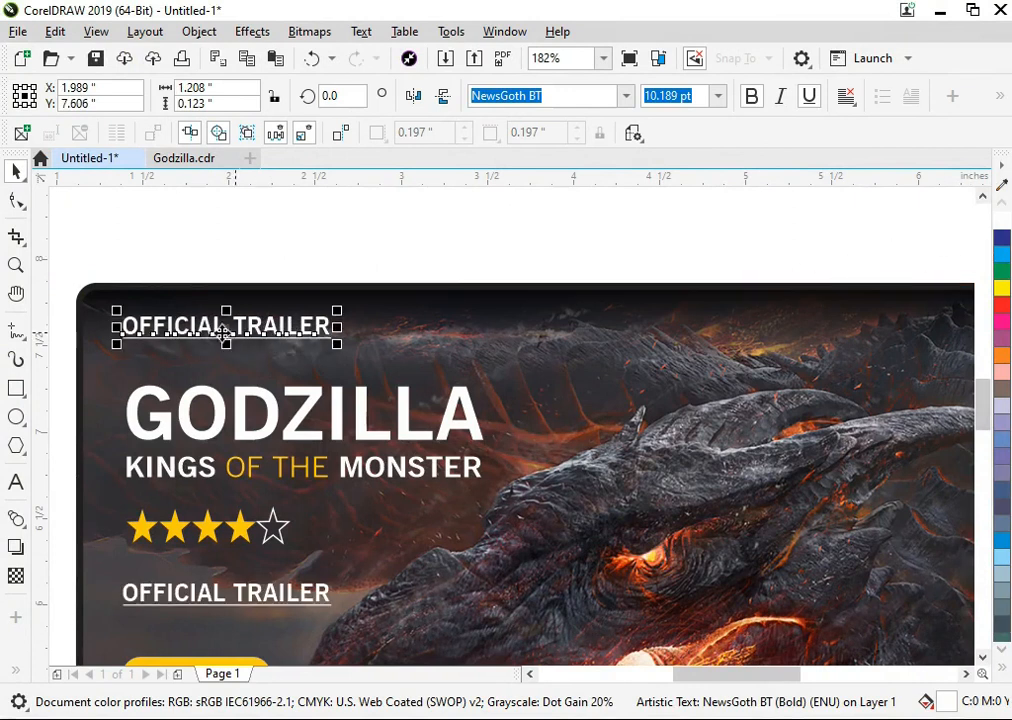
{"action": "double_click", "coordinate": [197, 334]}
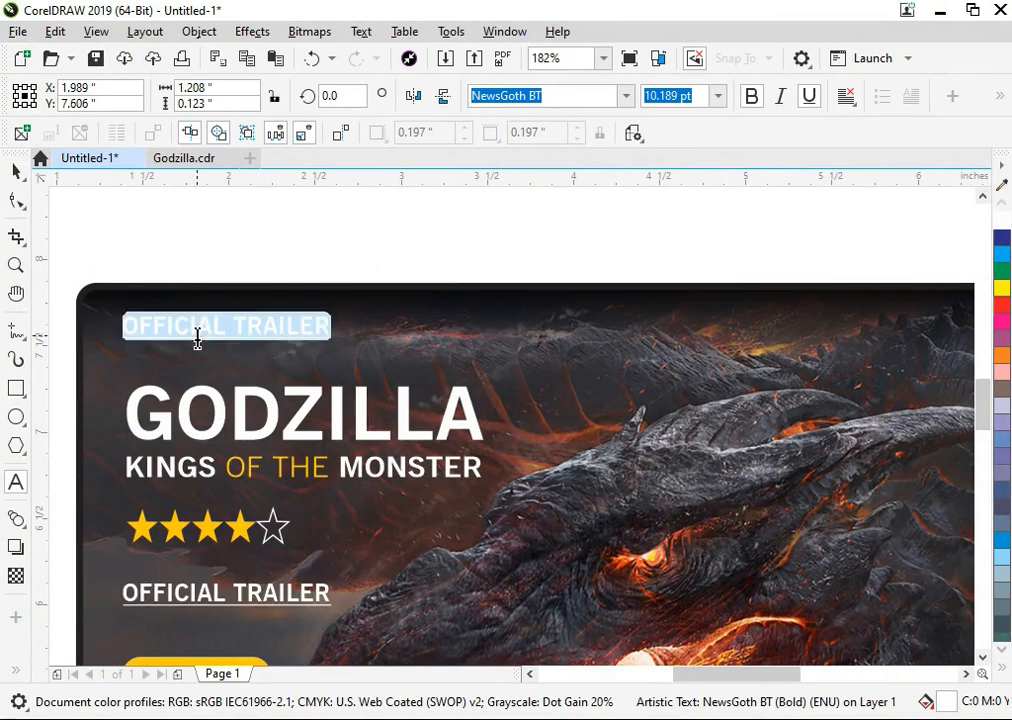
{"action": "type", "text": "Movies"}
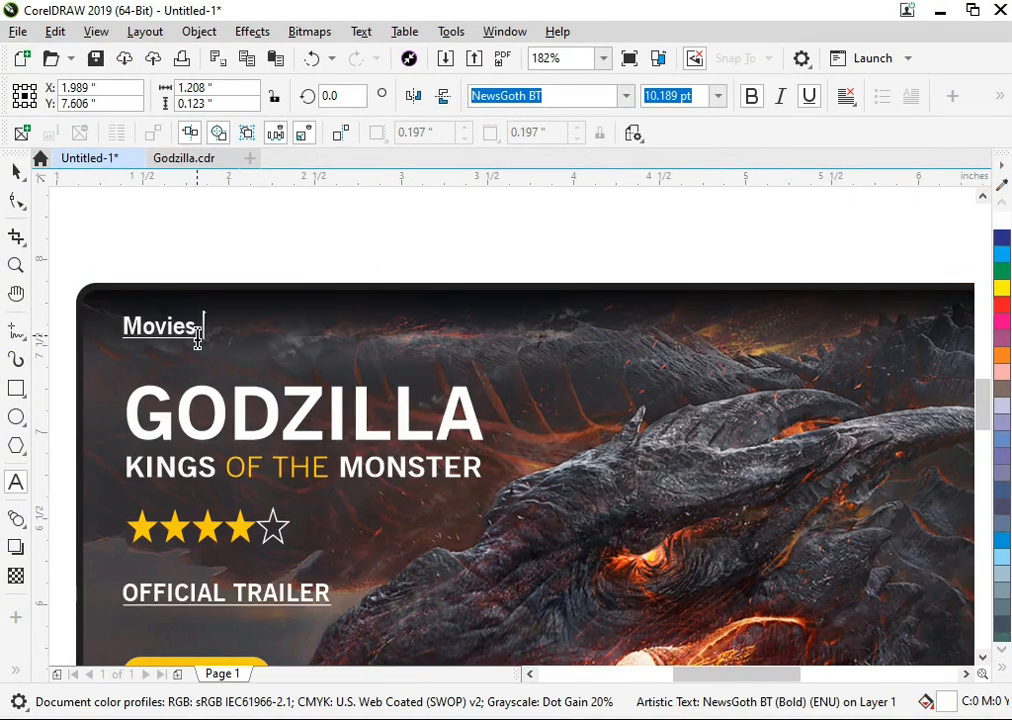
{"action": "key", "text": "ctrl+space"}
{"action": "left_click", "coordinate": [809, 96]}
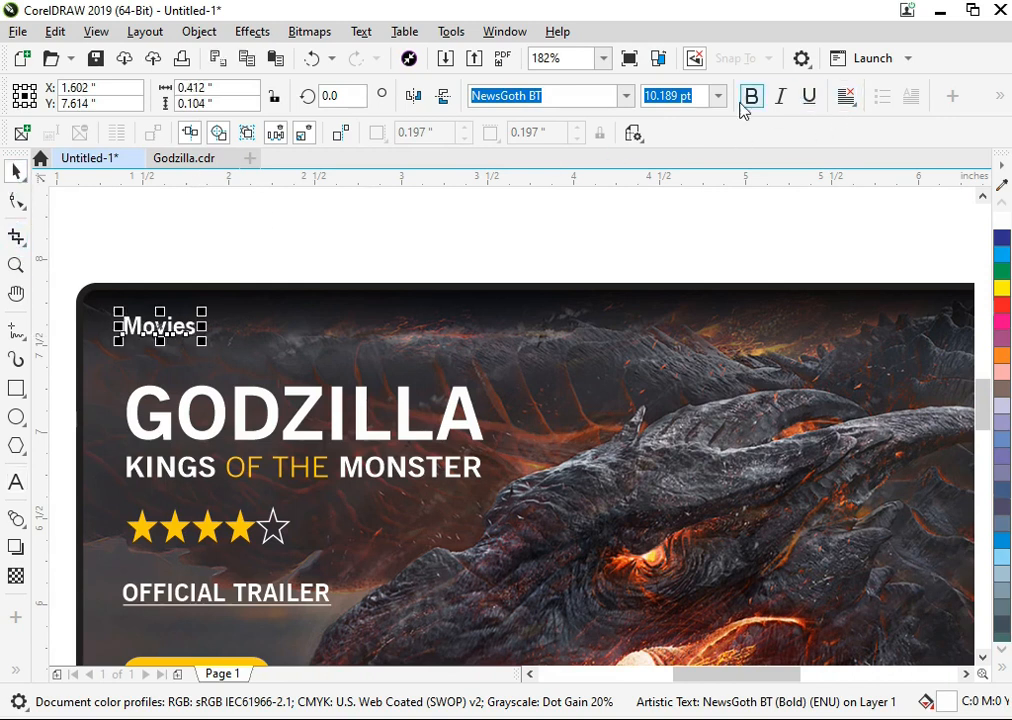
{"action": "left_click", "coordinate": [751, 96]}
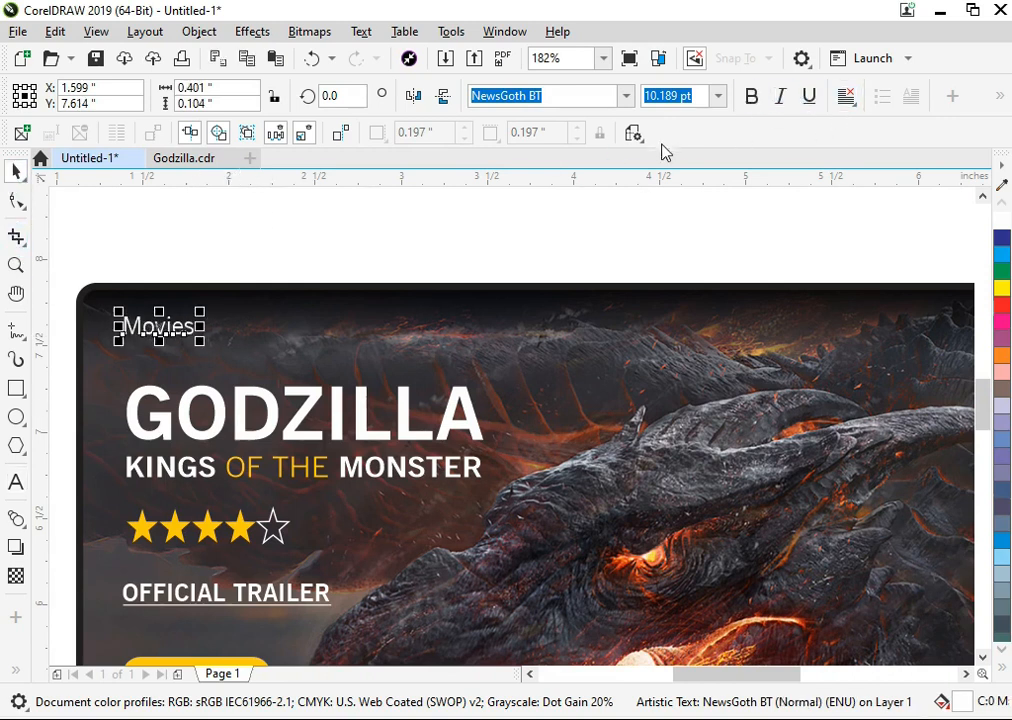
{"action": "left_click", "coordinate": [751, 96]}
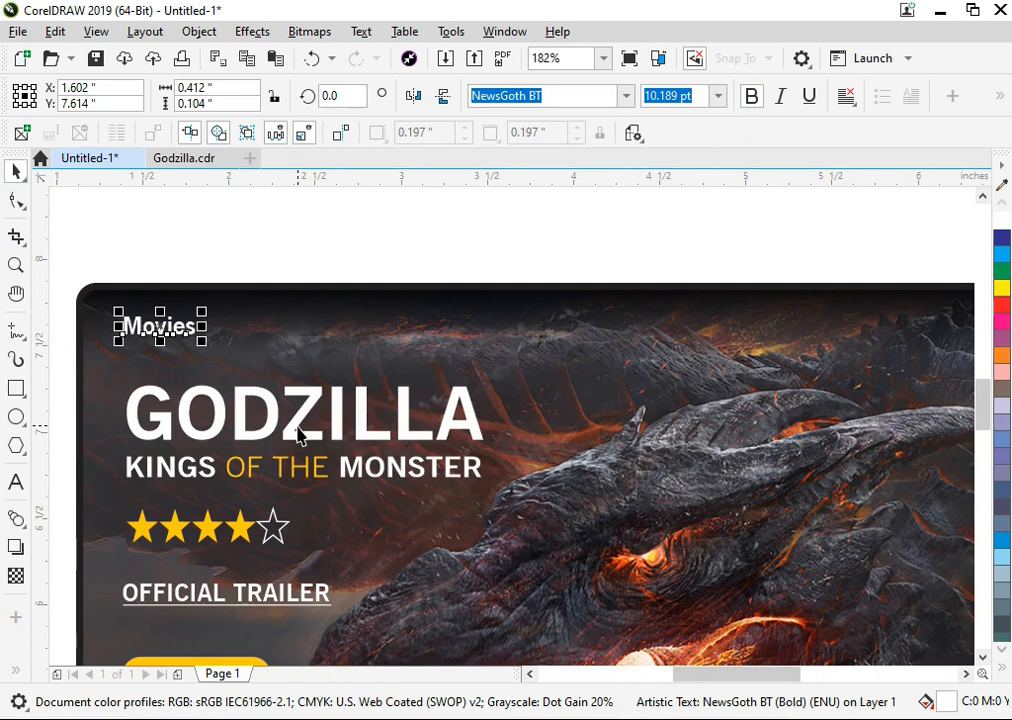
Left-align the Movies label with the GODZILLA title.
{"action": "left_click", "coordinate": [298, 427], "text": "shift"}
{"action": "key", "text": "l"}
{"action": "key", "text": "Escape"}
Duplicate the Movies label to its right in the same row and change the copy to TV Shows.
{"action": "left_click_drag", "start_coordinate": [196, 329], "coordinate": [300, 350]}
{"action": "double_click", "coordinate": [289, 323]}
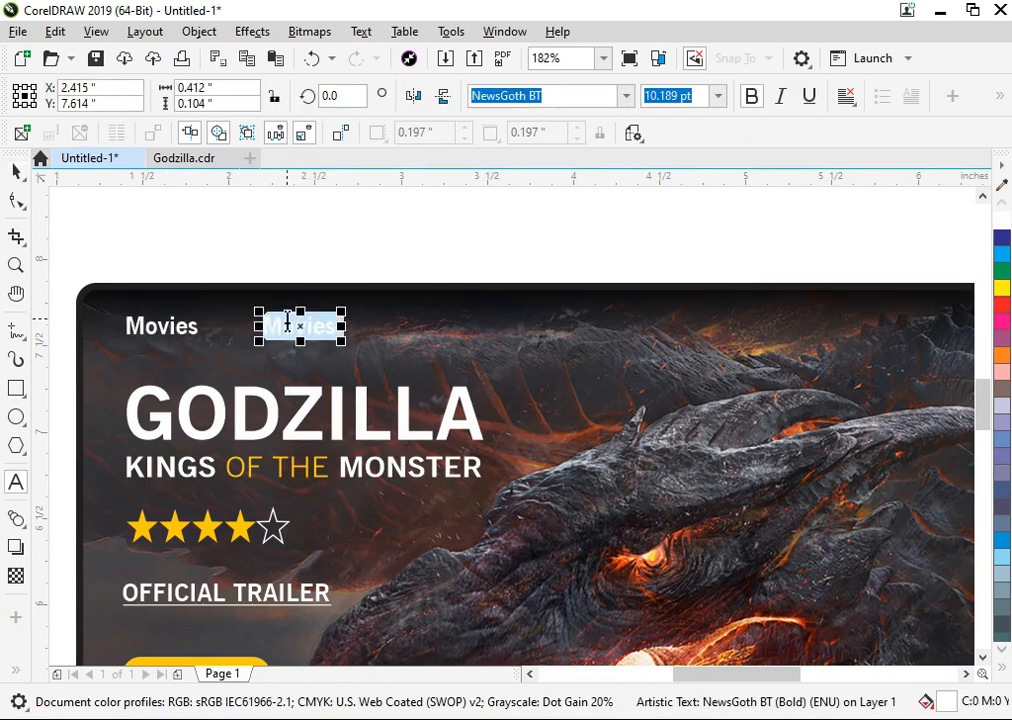
{"action": "type", "text": "TV Shows"}
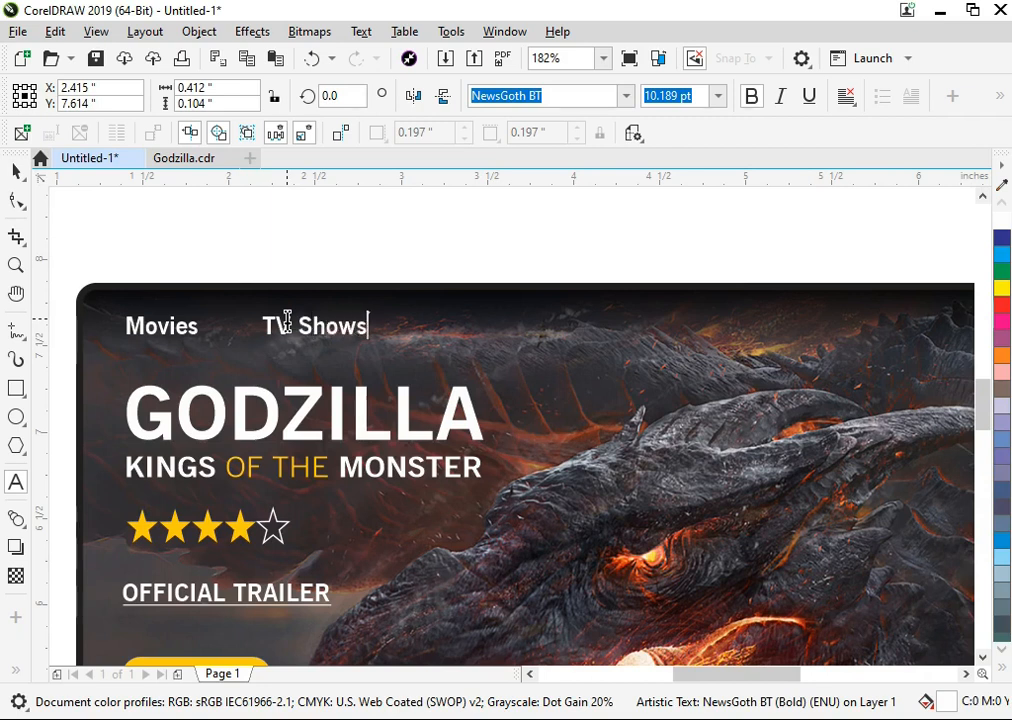
{"action": "left_click", "coordinate": [16, 173]}
{"action": "left_click", "coordinate": [367, 320]}
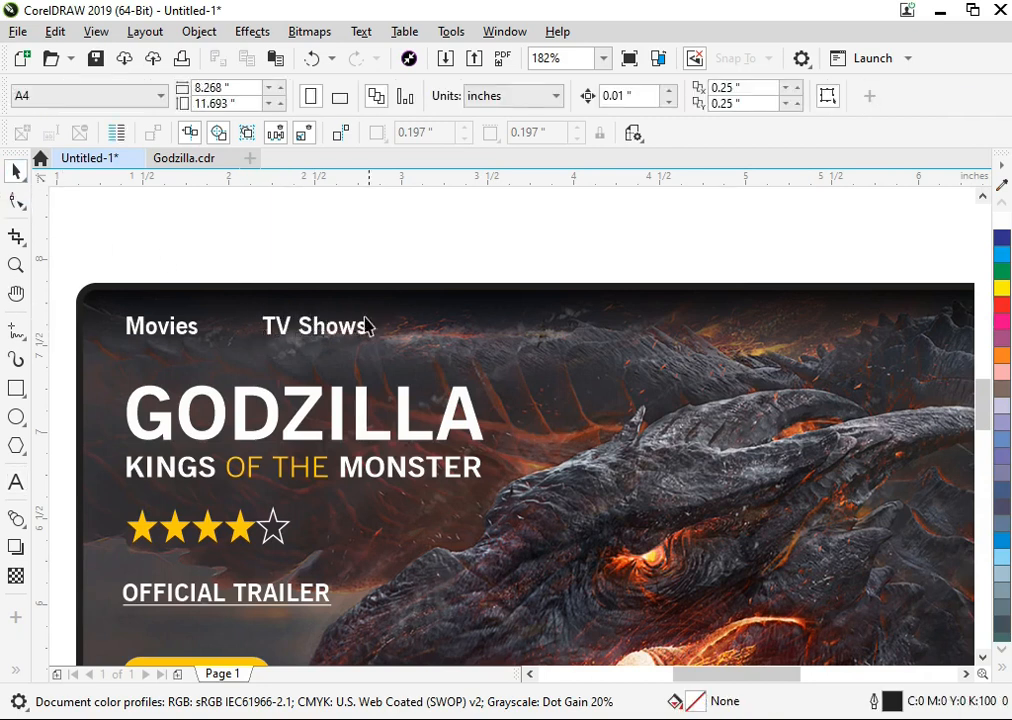
Duplicate the TV Shows label to its right and change the copy to the correctly spelled Documentaries.
{"action": "left_click_drag", "start_coordinate": [341, 336], "coordinate": [489, 336]}
{"action": "double_click", "coordinate": [477, 340]}
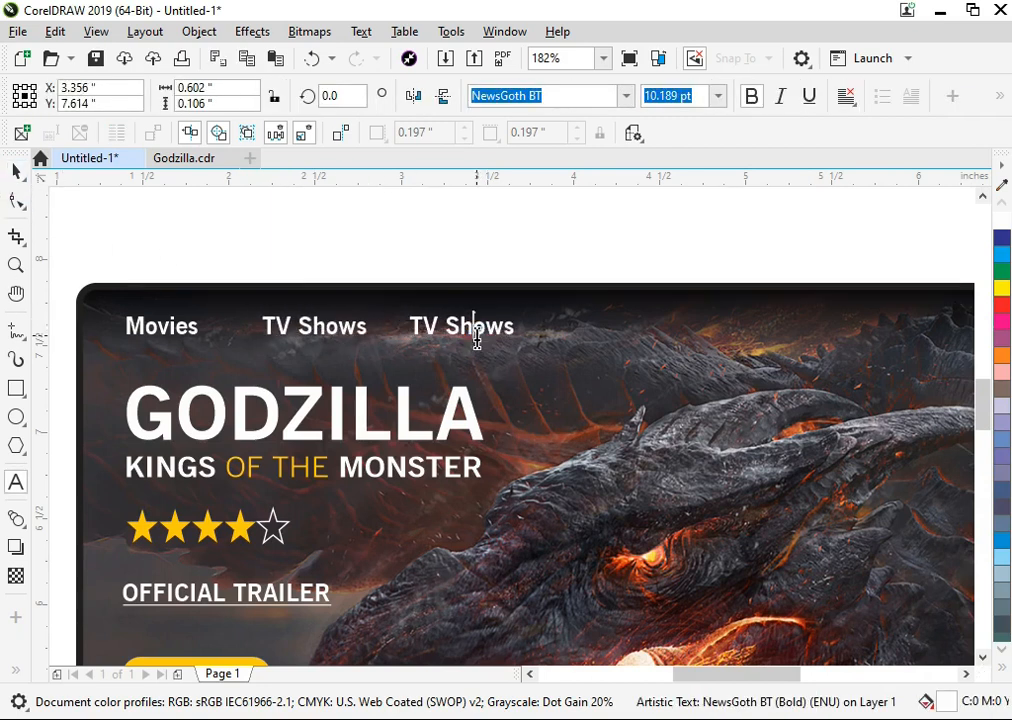
{"action": "key", "text": "ctrl+a"}
{"action": "type", "text": "D"}
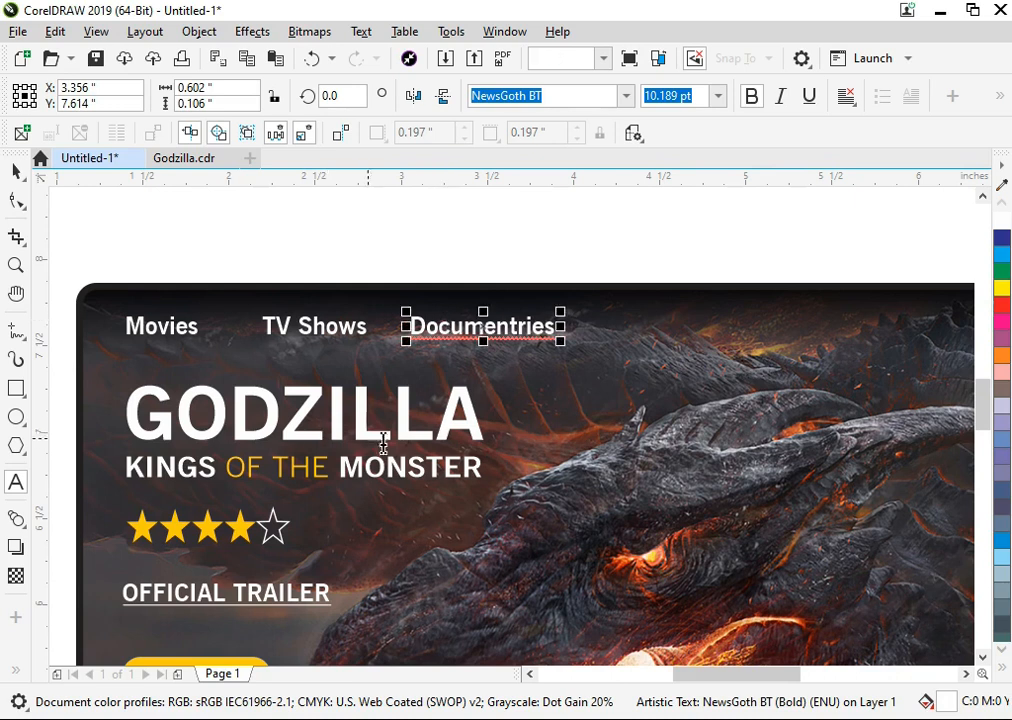
{"action": "right_click", "coordinate": [542, 336]}
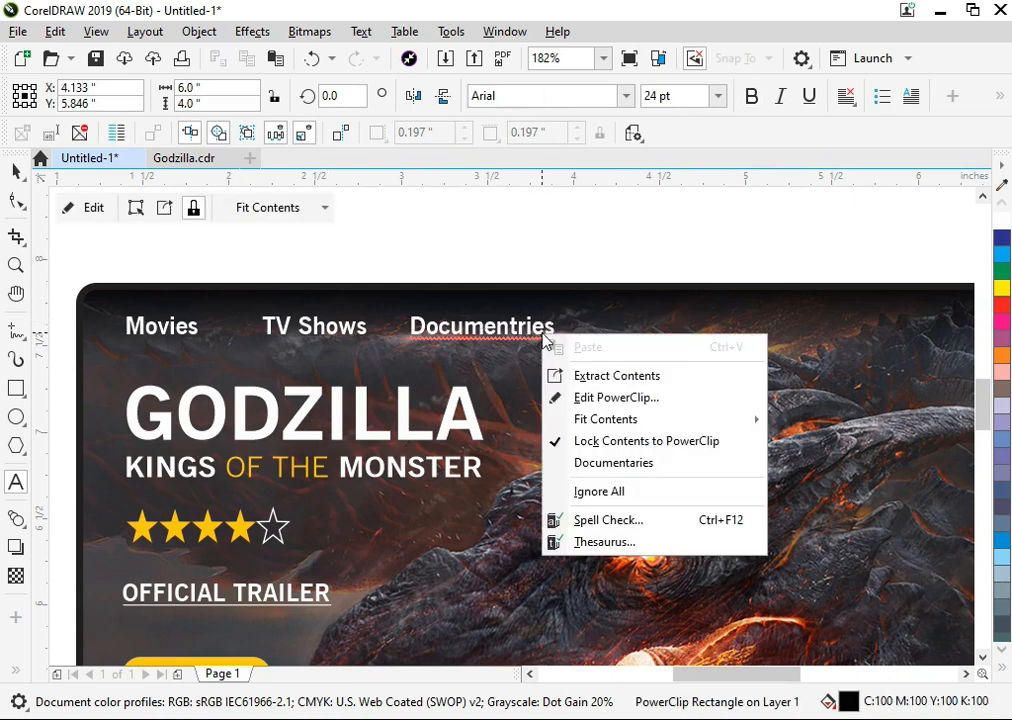
{"action": "left_click", "coordinate": [655, 463]}
{"action": "key", "text": "ctrl+space"}
{"action": "left_click", "coordinate": [452, 258]}
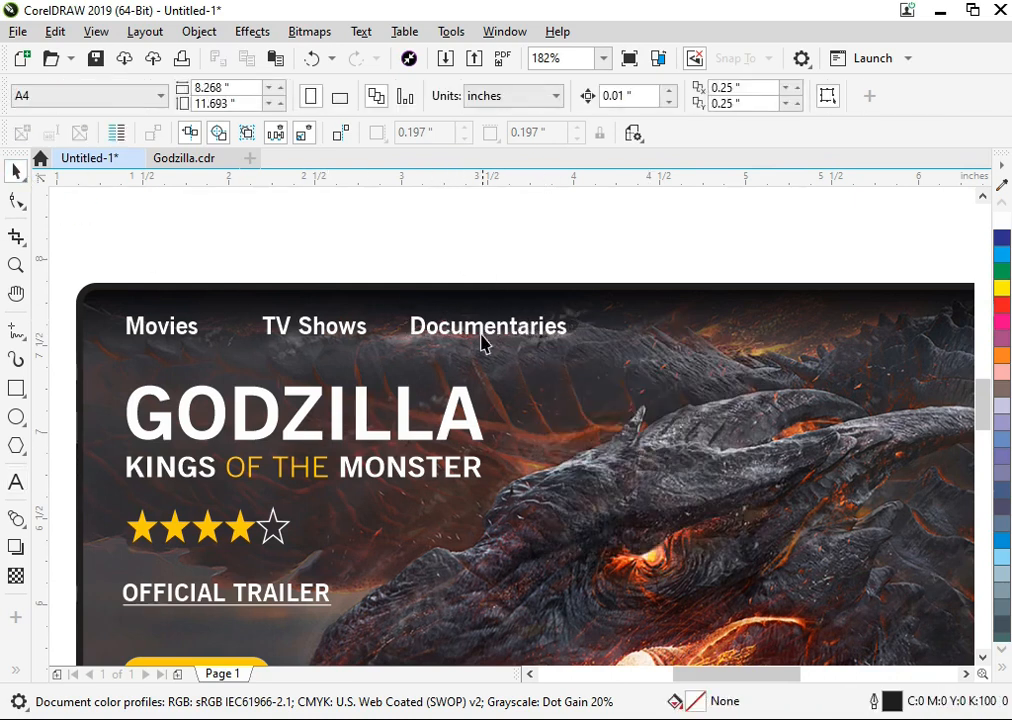
Nudge Documentaries slightly right and scale the three menu labels down together to about 8.19 pt.
{"action": "left_click", "coordinate": [484, 330]}
{"action": "key", "text": "Right"}
{"action": "key", "text": "Right"}
{"action": "key", "text": "Right"}
{"action": "key", "text": "Right"}
{"action": "left_click_drag", "start_coordinate": [651, 263], "coordinate": [120, 365]}
{"action": "left_click_drag", "start_coordinate": [580, 341], "coordinate": [490, 368]}
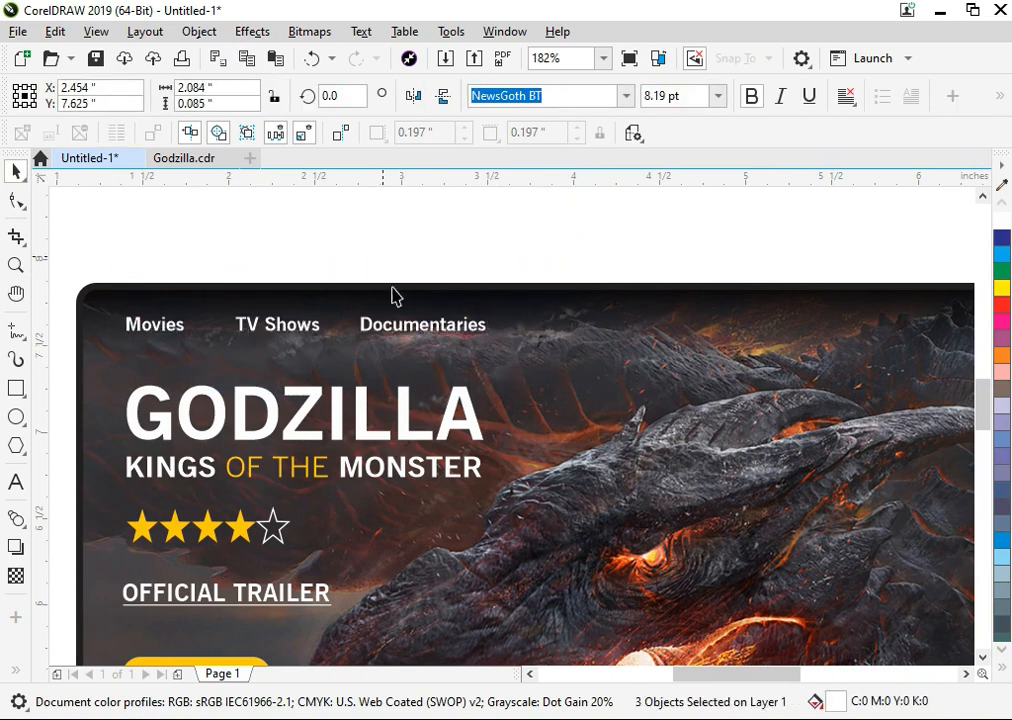
{"action": "key", "text": "Escape"}
Move the Documentaries and TV Shows labels further right to widen the gaps between the menu labels.
{"action": "mouse_move", "coordinate": [402, 339]}
{"action": "left_mouse_down"}
{"action": "mouse_move", "coordinate": [452, 336]}
{"action": "mouse_move", "coordinate": [421, 338]}
{"action": "left_mouse_up"}
{"action": "left_click_drag", "start_coordinate": [292, 332], "coordinate": [315, 339]}
{"action": "left_click", "coordinate": [156, 326]}
{"action": "left_click", "coordinate": [152, 413], "text": "shift"}
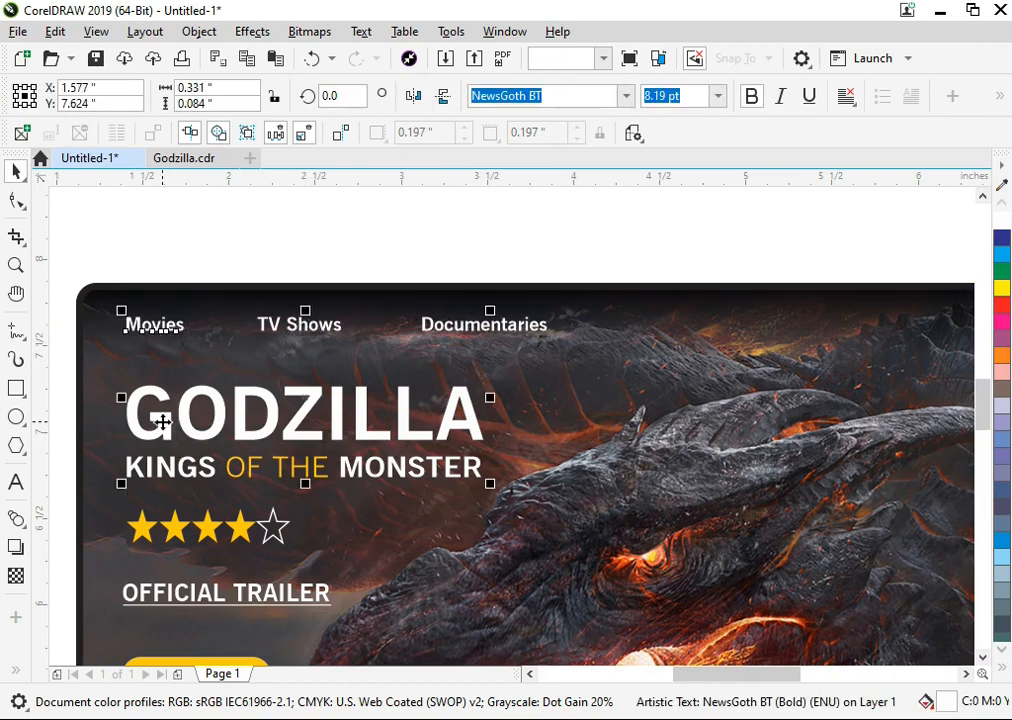
{"action": "key", "text": "Escape"}
Draw a horizontal line about 0.33 in long under the Movies label with the Freehand tool and line it up with the word.
{"action": "scroll", "coordinate": [56, 353], "scroll_direction": "up", "scroll_amount": 3}
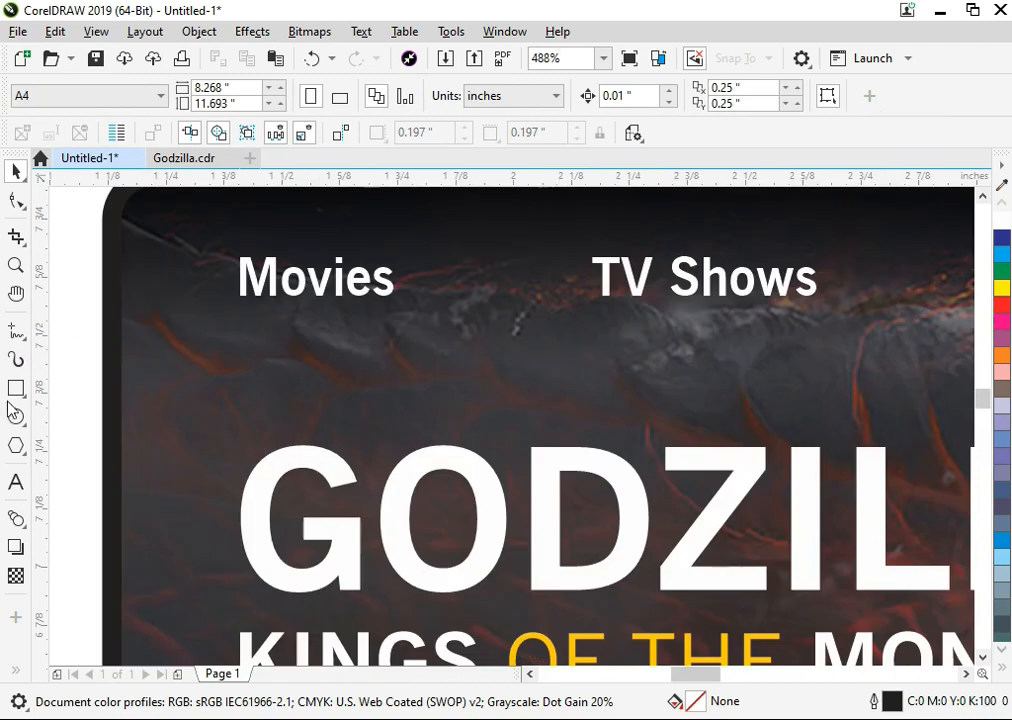
{"action": "left_click", "coordinate": [18, 334]}
{"action": "mouse_move", "coordinate": [229, 311]}
{"action": "left_mouse_down"}
{"action": "mouse_move", "coordinate": [389, 311]}
{"action": "mouse_move", "coordinate": [396, 344]}
{"action": "left_mouse_up"}
{"action": "key", "text": "space"}
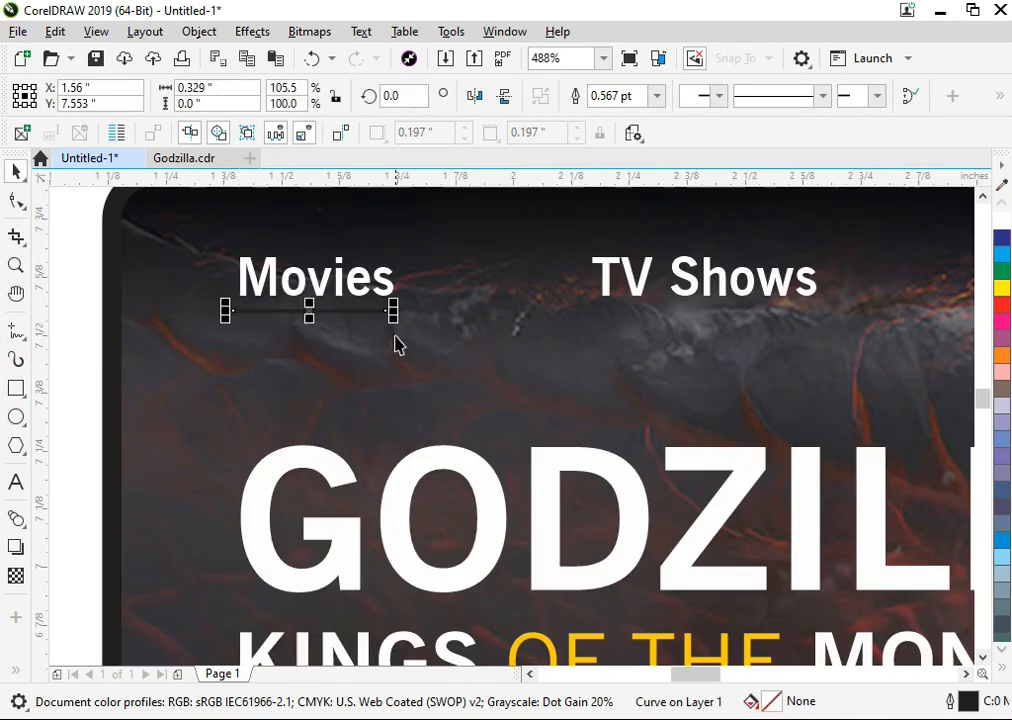
{"action": "key", "text": "Right"}
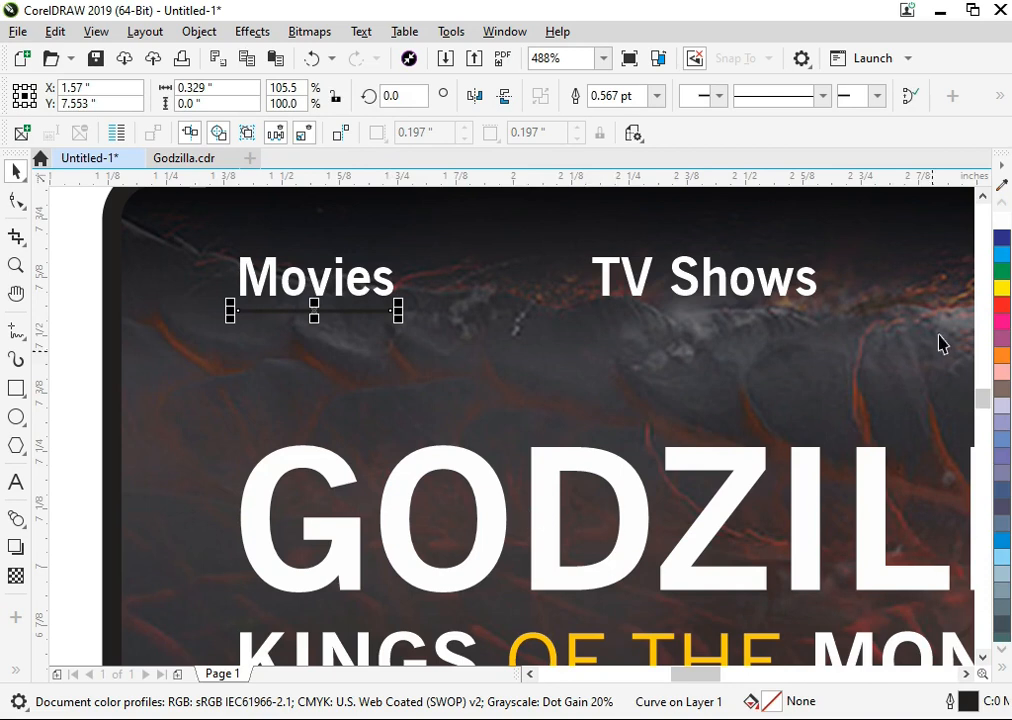
Colour the outline of the line under Movies golden yellow from the document palette.
{"action": "left_click", "coordinate": [1002, 667]}
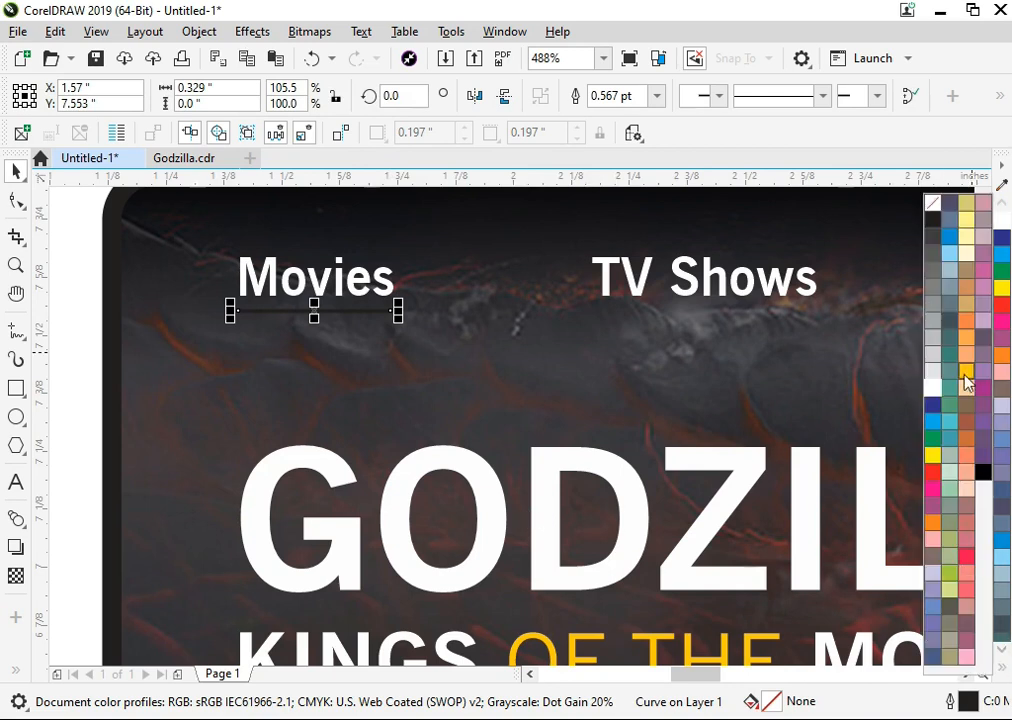
{"action": "right_click", "coordinate": [965, 374]}
{"action": "left_click", "coordinate": [327, 412]}
{"action": "key", "text": "F4"}
{"action": "left_click", "coordinate": [100, 461]}
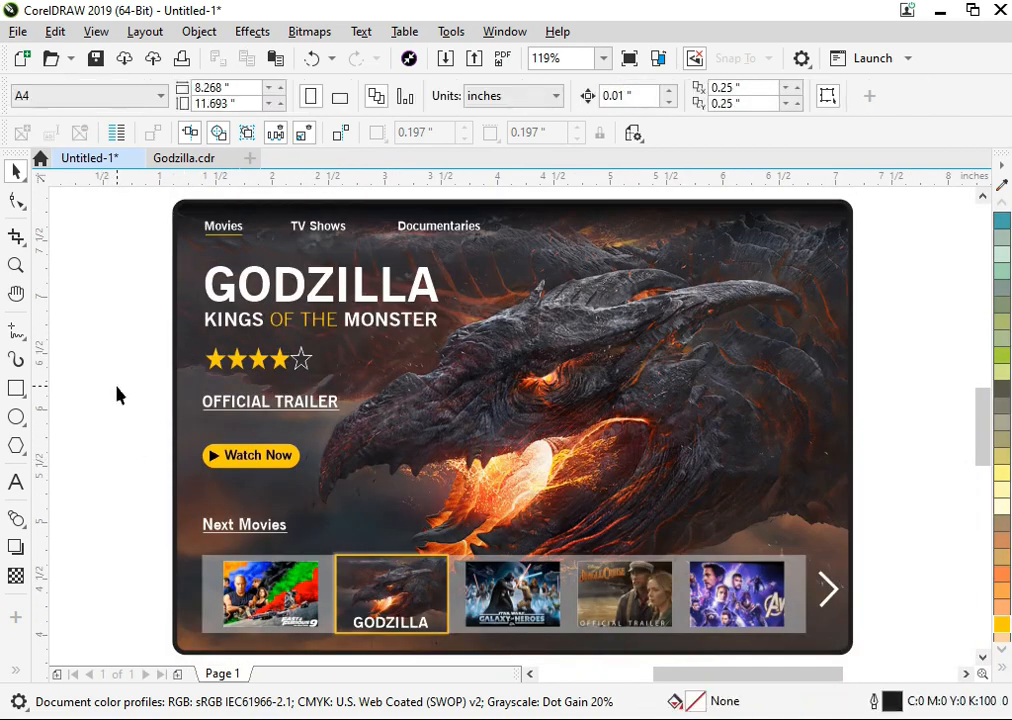
Place a copy of the TV Shows label at the same height in the right part of the header.
{"action": "key", "text": "F2"}
{"action": "left_click_drag", "start_coordinate": [117, 387], "coordinate": [827, 212]}
{"action": "key", "text": "F4"}
{"action": "left_click_drag", "start_coordinate": [325, 232], "coordinate": [730, 288]}
{"action": "right_click", "coordinate": [725, 285]}
{"action": "left_click", "coordinate": [916, 336]}
{"action": "key", "text": "F2"}
{"action": "left_click_drag", "start_coordinate": [840, 212], "coordinate": [424, 288]}
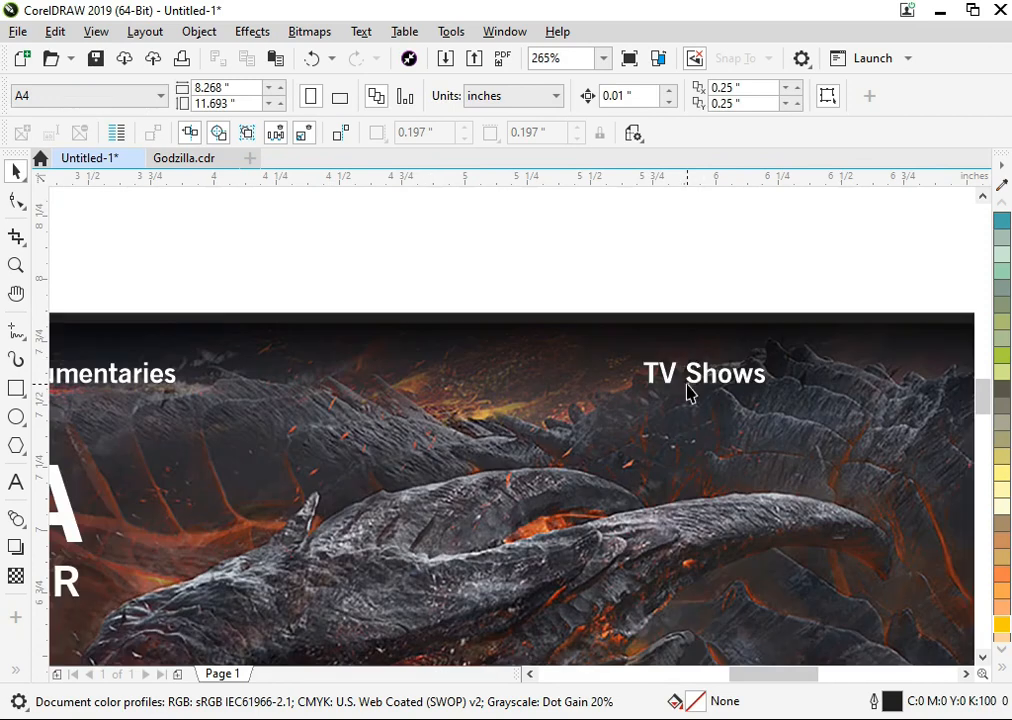
Move the copied TV Shows label a bit further right and change its text to Sign Up.
{"action": "left_click_drag", "start_coordinate": [709, 387], "coordinate": [799, 378]}
{"action": "double_click", "coordinate": [799, 378]}
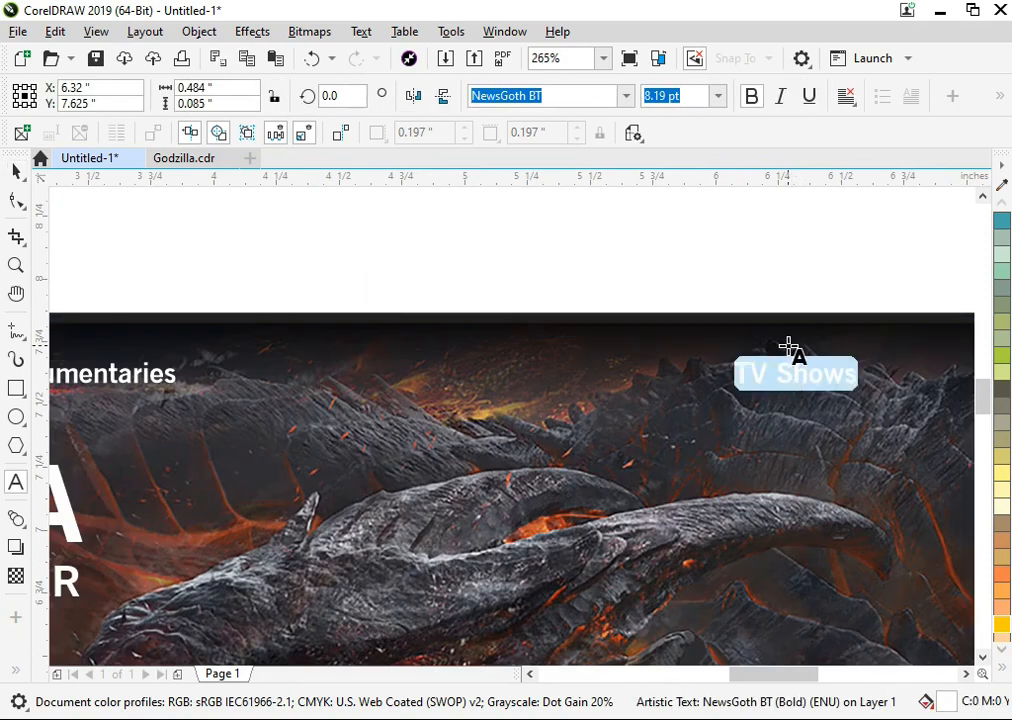
{"action": "type", "text": "Sign Up"}
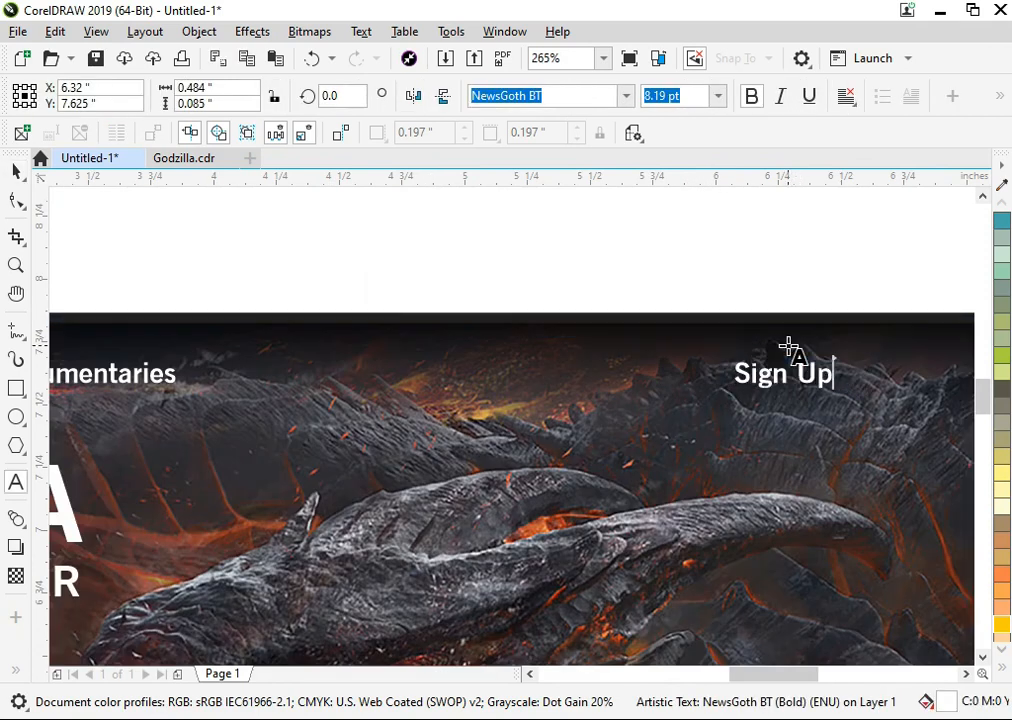
{"action": "left_click", "coordinate": [15, 168]}
{"action": "left_click", "coordinate": [470, 228]}
{"action": "key", "text": "F4"}
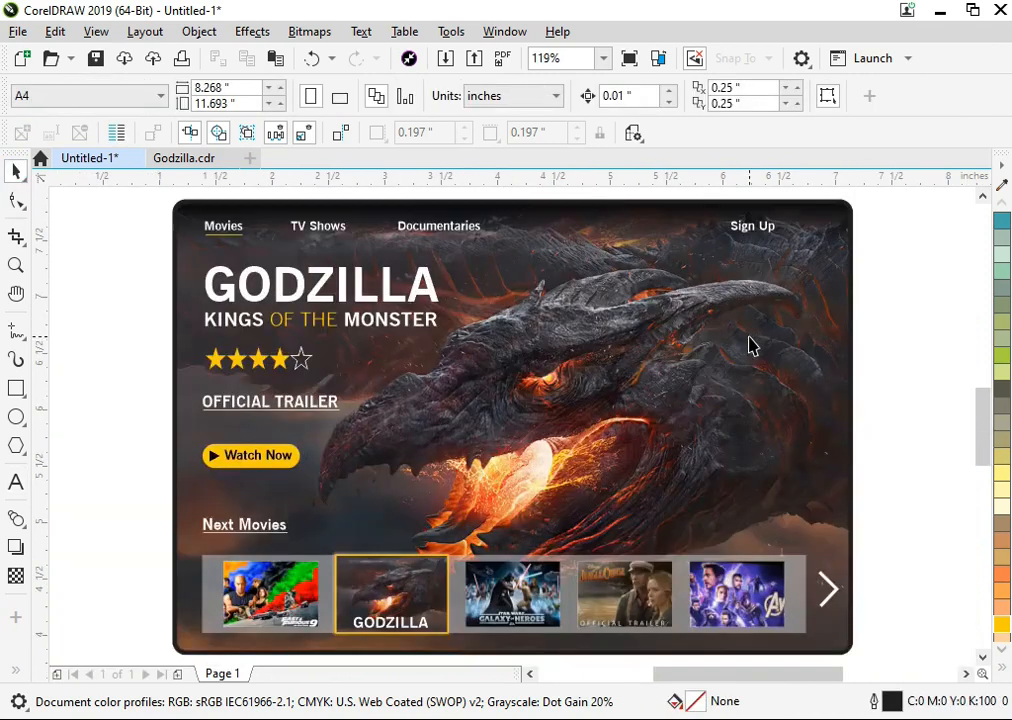
Move the Sign Up label further right, close to the card's upper-right corner.
{"action": "key", "text": "F2"}
{"action": "left_click_drag", "start_coordinate": [583, 240], "coordinate": [930, 219]}
{"action": "left_click_drag", "start_coordinate": [474, 431], "coordinate": [594, 445]}
{"action": "key", "text": "Escape"}
{"action": "key", "text": "ctrl+s"}
{"action": "key", "text": "Escape"}
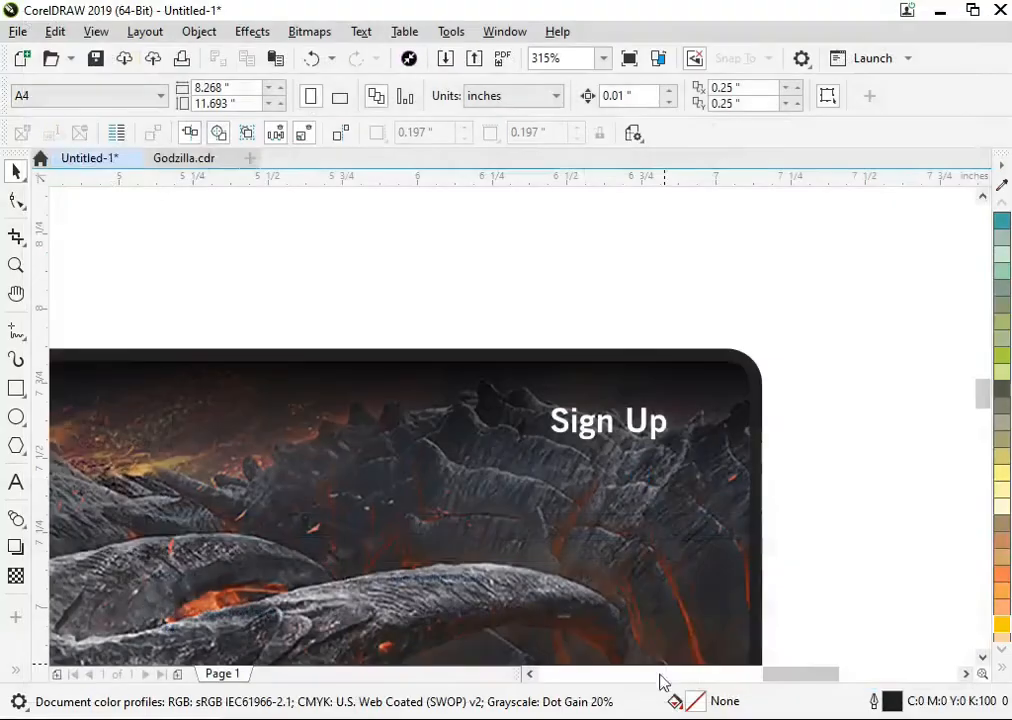
Switch to the Design 1 folder in File Explorer and bring the bell and loupe images into the drawing.
{"action": "left_click", "coordinate": [640, 718]}
{"action": "left_click", "coordinate": [538, 250]}
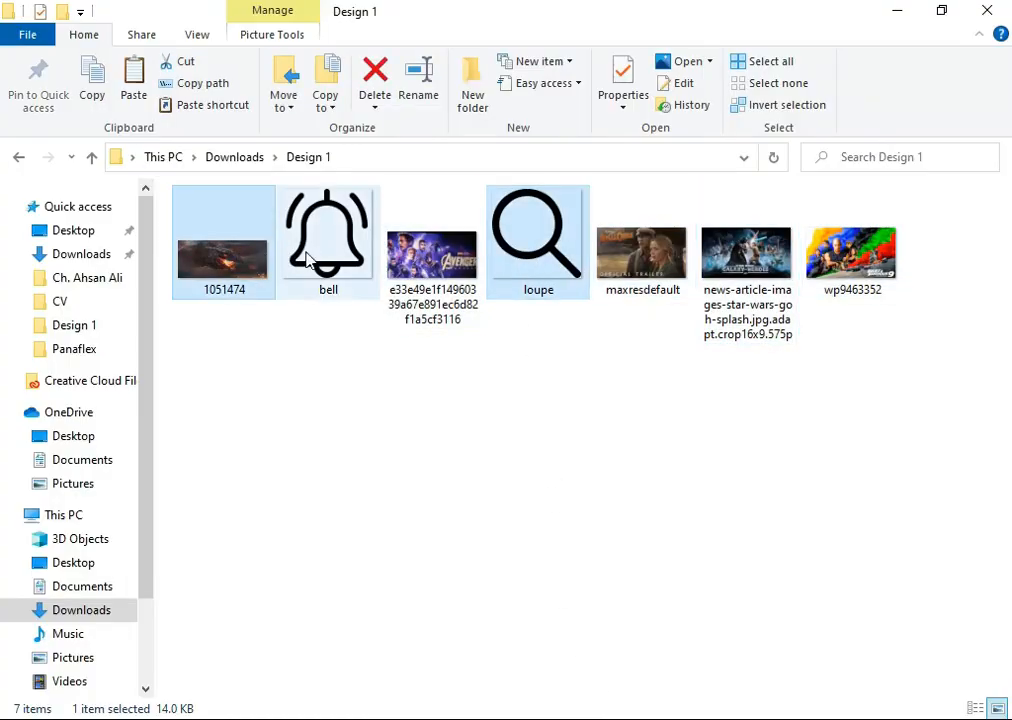
{"action": "left_click", "coordinate": [332, 250], "text": "ctrl"}
{"action": "left_click_drag", "start_coordinate": [332, 250], "coordinate": [368, 288]}
{"action": "key", "text": "F4"}
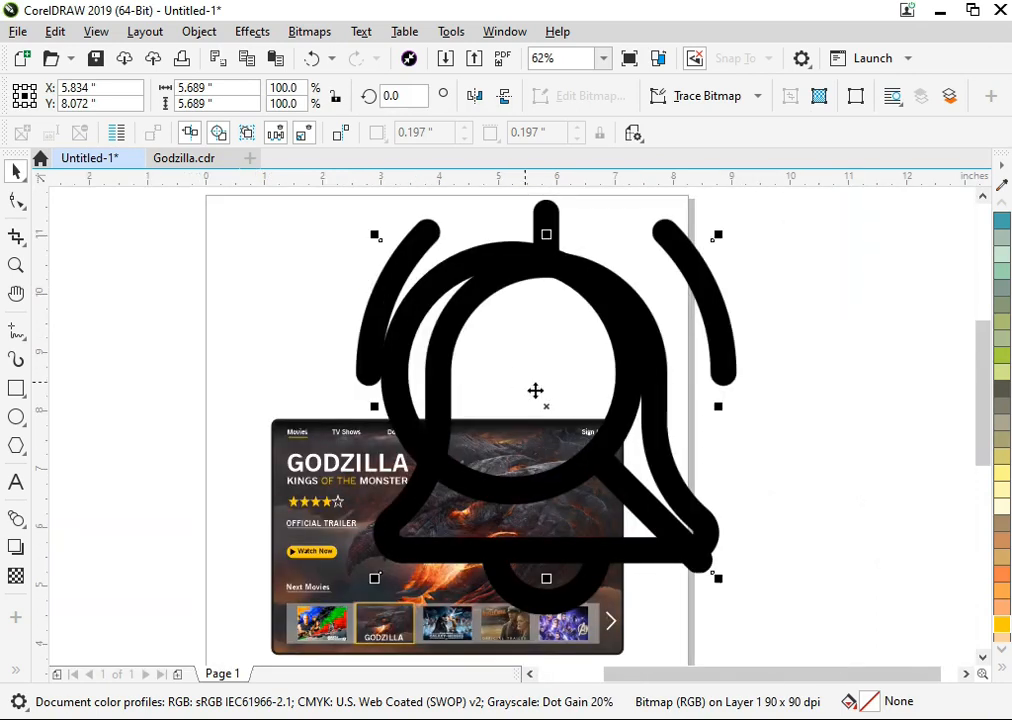
Scale the magnifier and bell side by side to about 0.37 by 0.20 in overall and move them above the Sign Up label.
{"action": "left_click", "coordinate": [722, 372]}
{"action": "left_click_drag", "start_coordinate": [650, 366], "coordinate": [103, 366]}
{"action": "left_click", "coordinate": [490, 317]}
{"action": "left_click_drag", "start_coordinate": [495, 316], "coordinate": [343, 316]}
{"action": "left_click", "coordinate": [106, 349], "text": "shift"}
{"action": "left_click_drag", "start_coordinate": [610, 191], "coordinate": [508, 375]}
{"action": "key", "text": "F4"}
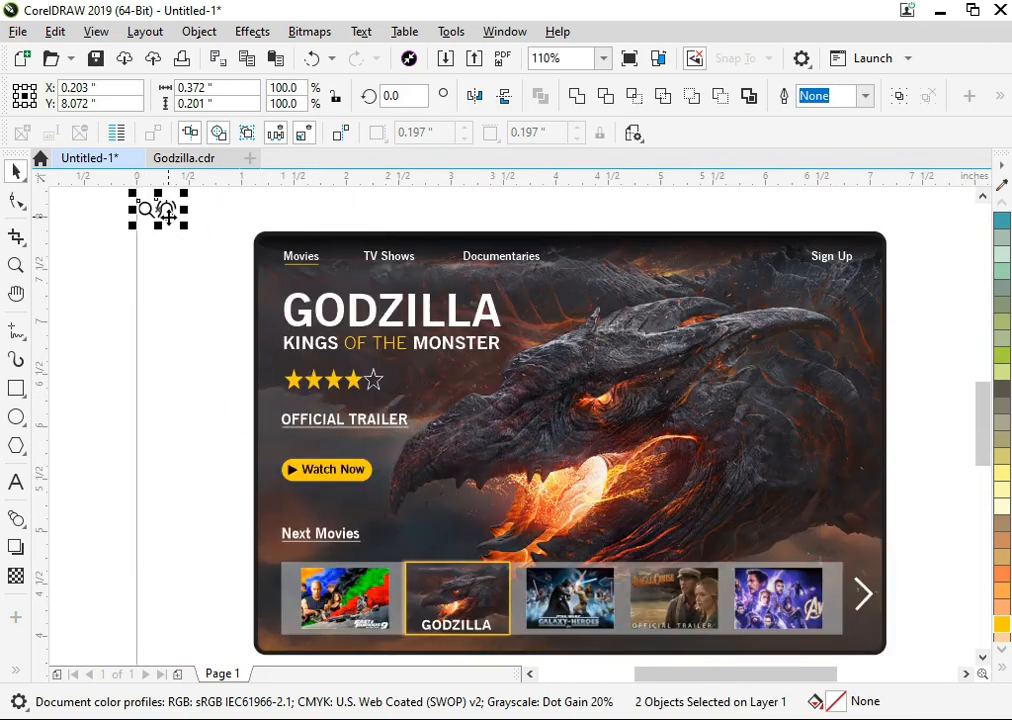
{"action": "left_click_drag", "start_coordinate": [166, 212], "coordinate": [766, 228]}
{"action": "left_click_drag", "start_coordinate": [874, 283], "coordinate": [874, 283]}
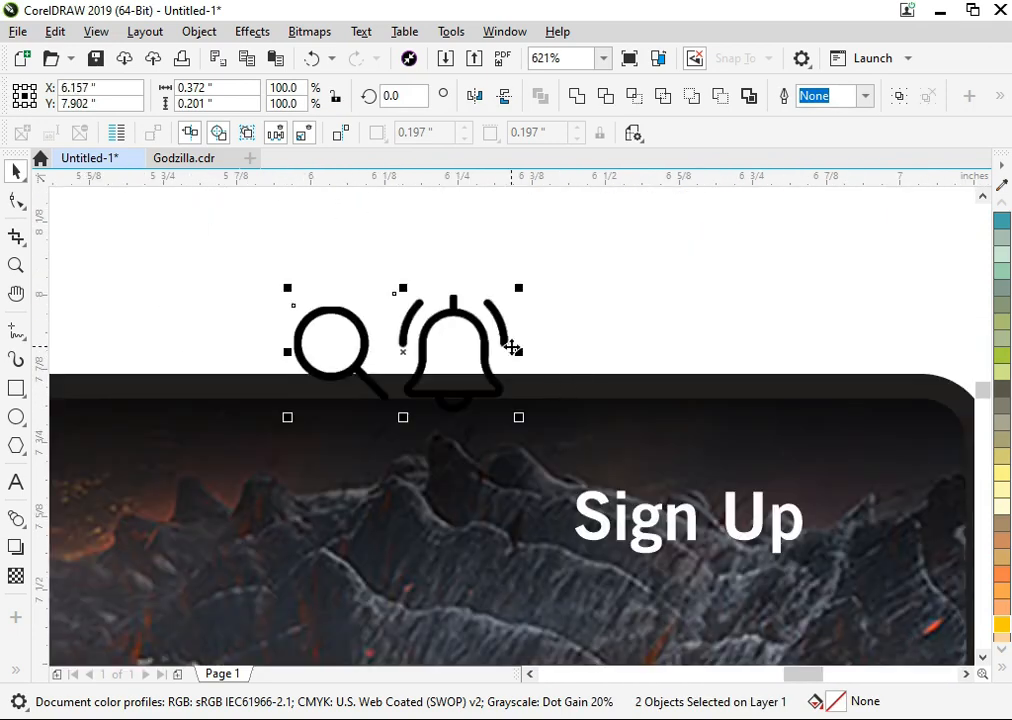
Turn the bell and magnifier bitmaps white with Brightness 62, Contrast -100 and Intensity -10.
{"action": "left_click", "coordinate": [671, 289]}
{"action": "left_click", "coordinate": [482, 275]}
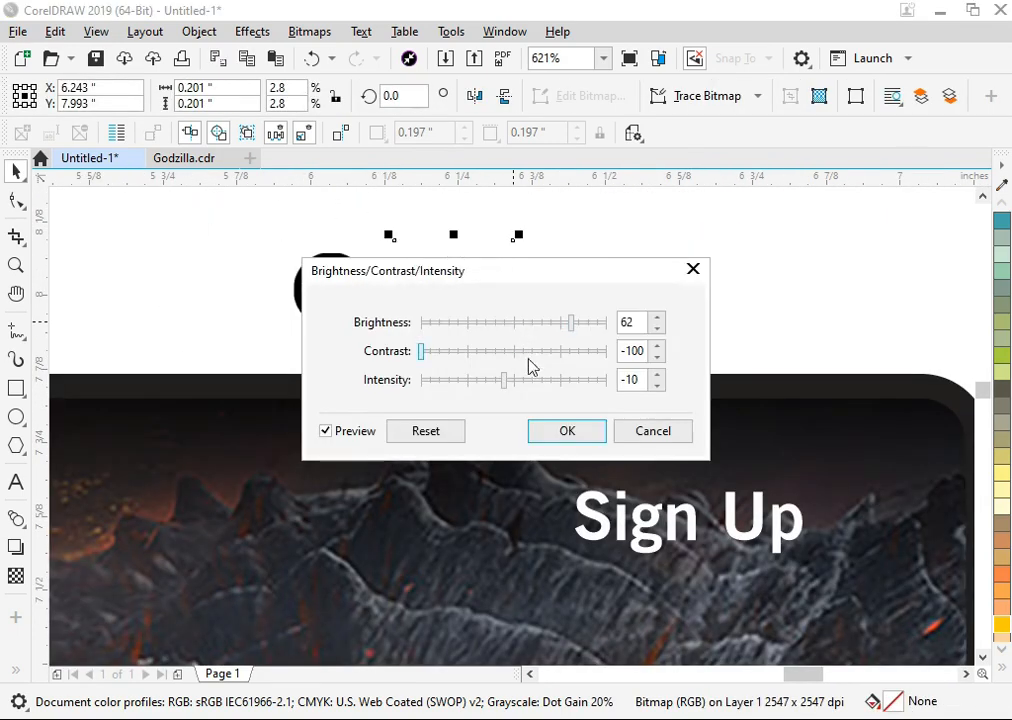
{"action": "left_click", "coordinate": [565, 431]}
{"action": "left_click", "coordinate": [385, 307]}
{"action": "key", "text": "ctrl+b"}
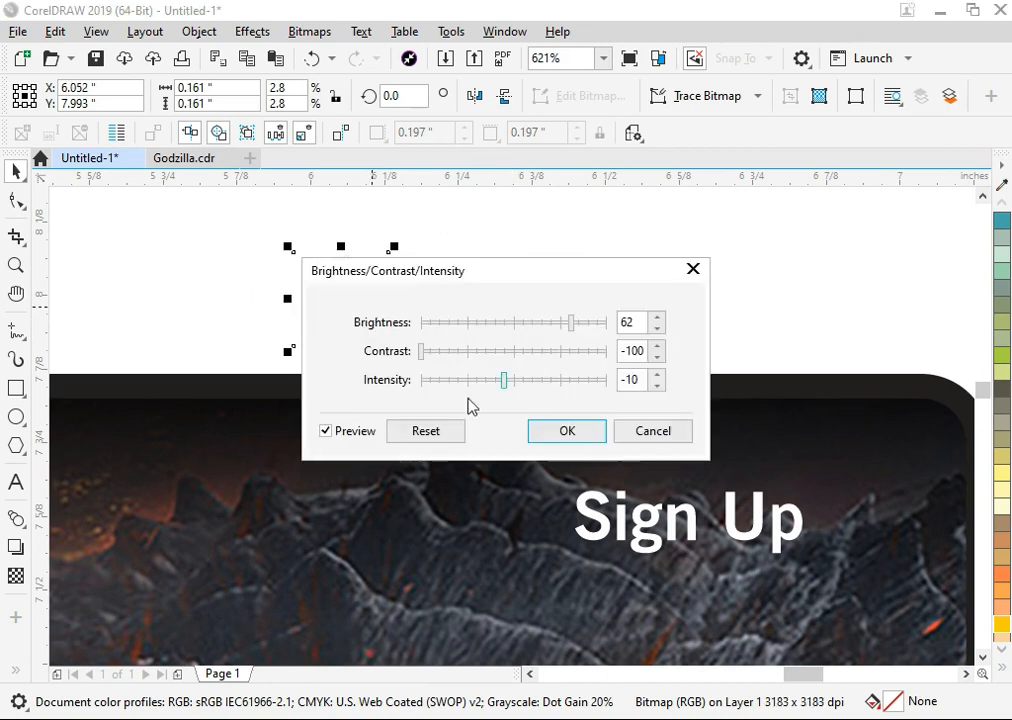
{"action": "key", "text": "Return"}
Move the white magnifier and bell together down into the header, just left of the Sign Up label.
{"action": "left_click", "coordinate": [436, 287]}
{"action": "left_click", "coordinate": [393, 296], "text": "shift"}
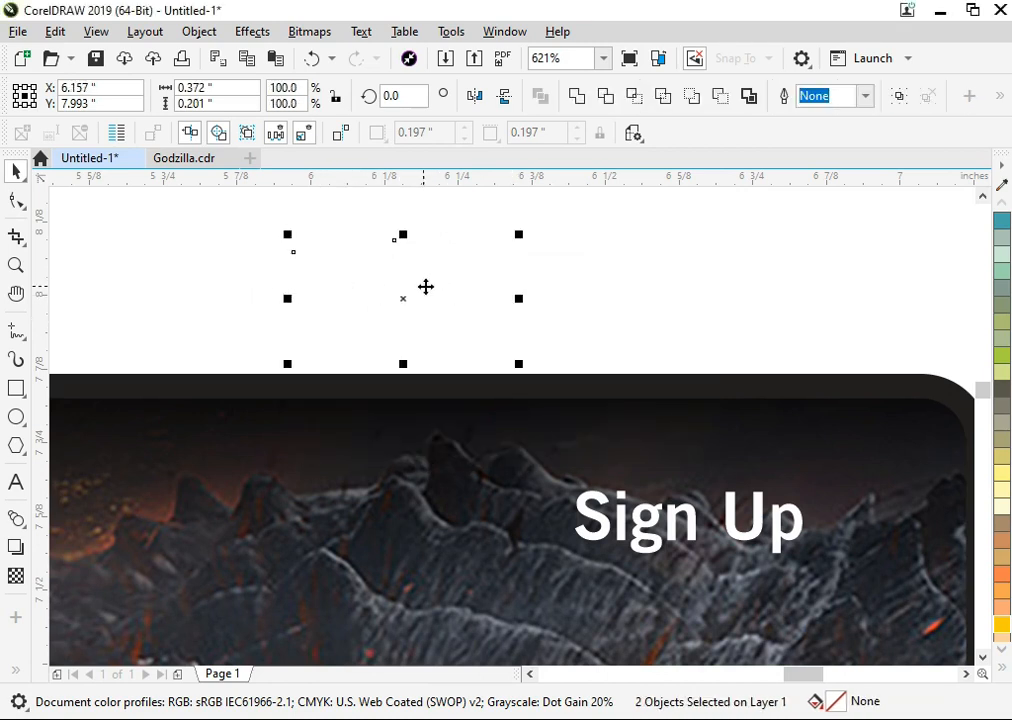
{"action": "left_click_drag", "start_coordinate": [425, 287], "coordinate": [448, 497]}
{"action": "left_click", "coordinate": [442, 290]}
{"action": "scroll", "coordinate": [442, 290], "scroll_direction": "down", "scroll_amount": 2}
{"action": "scroll", "coordinate": [470, 445], "scroll_direction": "up", "scroll_amount": 2}
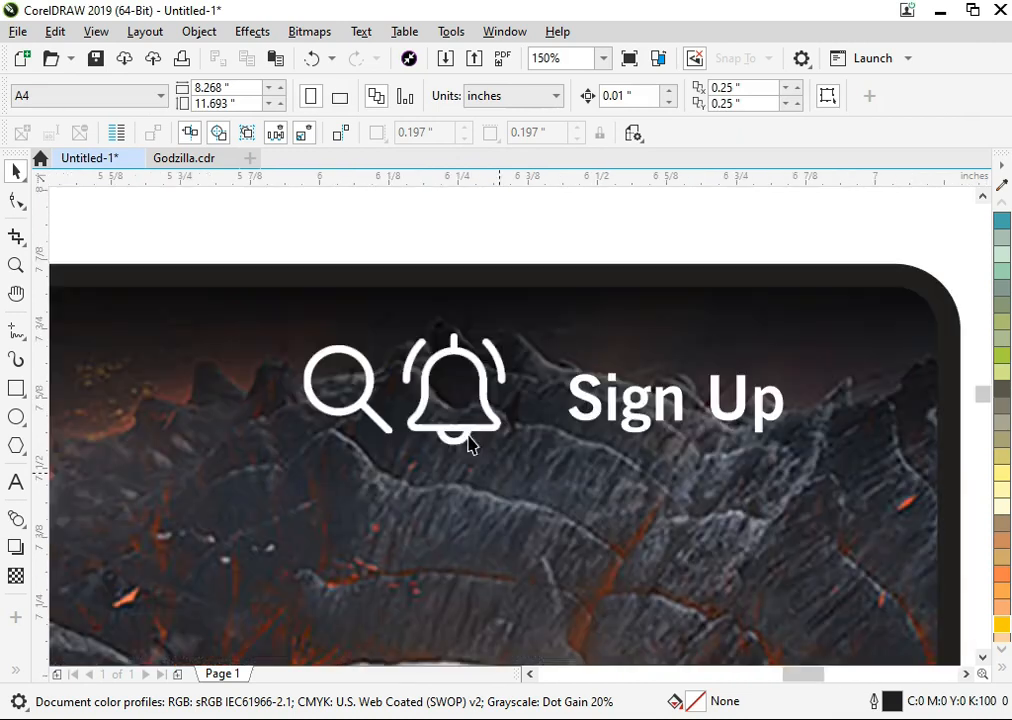
Space the magnifier and bell apart and scale both down, the magnifier to about 0.13 in.
{"action": "left_click", "coordinate": [440, 400]}
{"action": "left_click_drag", "start_coordinate": [368, 413], "coordinate": [344, 416]}
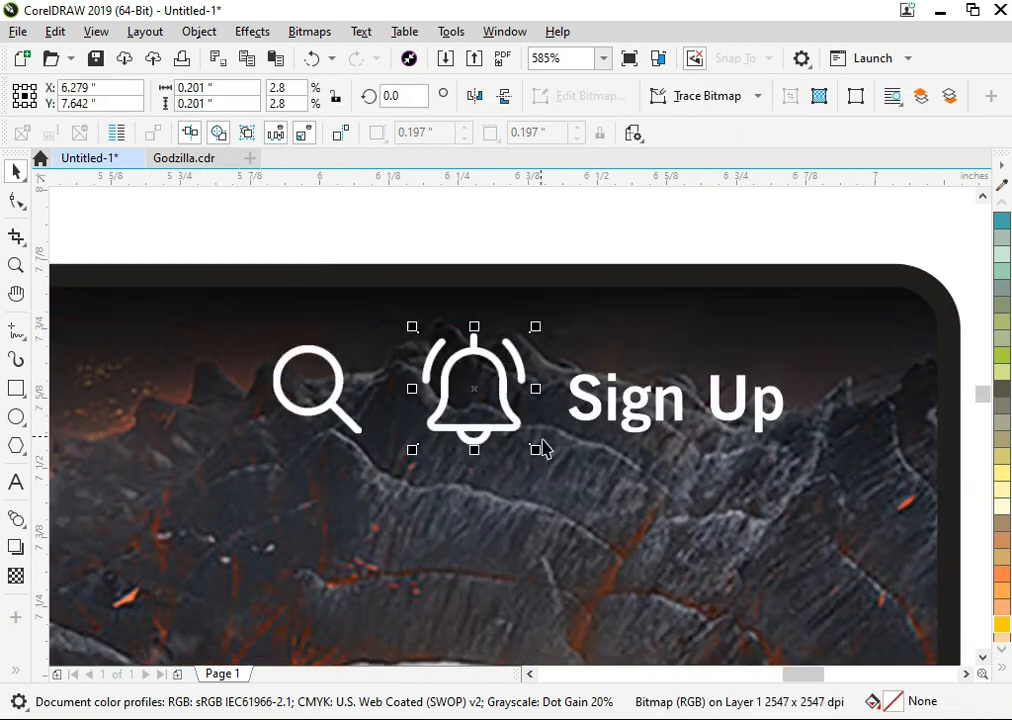
{"action": "left_click_drag", "start_coordinate": [538, 452], "coordinate": [520, 465]}
{"action": "left_click", "coordinate": [342, 390]}
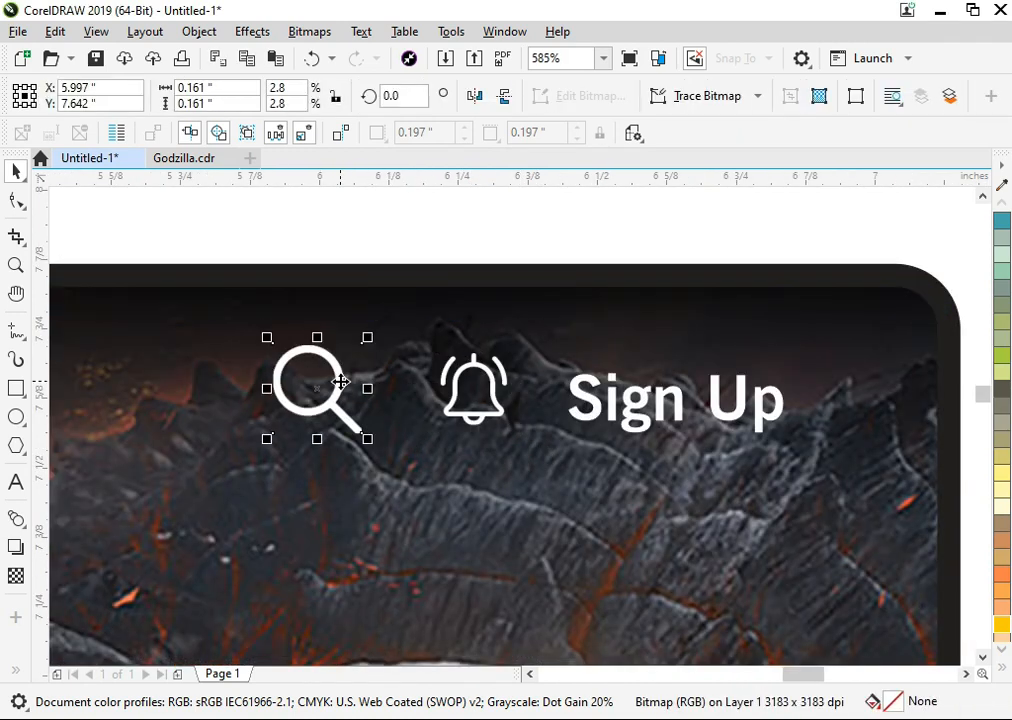
{"action": "mouse_move", "coordinate": [367, 439]}
{"action": "left_mouse_down"}
{"action": "mouse_move", "coordinate": [337, 402]}
{"action": "mouse_move", "coordinate": [366, 438]}
{"action": "left_mouse_up"}
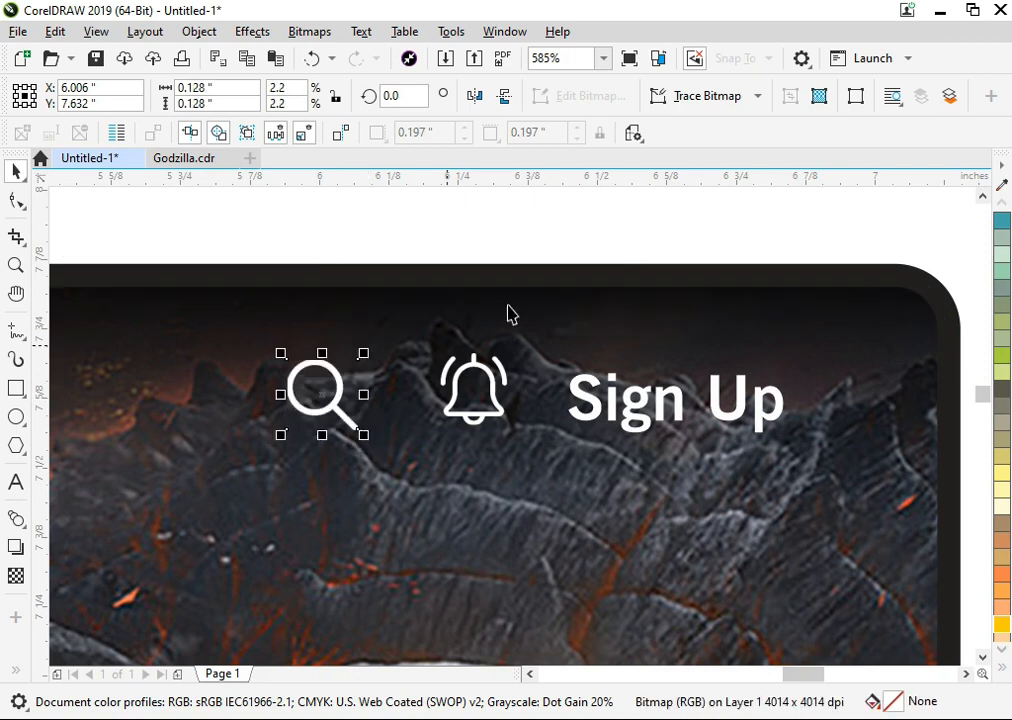
Add a horizontal guideline at the top of the header icons and move Sign Up slightly up to line up with them.
{"action": "left_click_drag", "start_coordinate": [697, 261], "coordinate": [696, 357]}
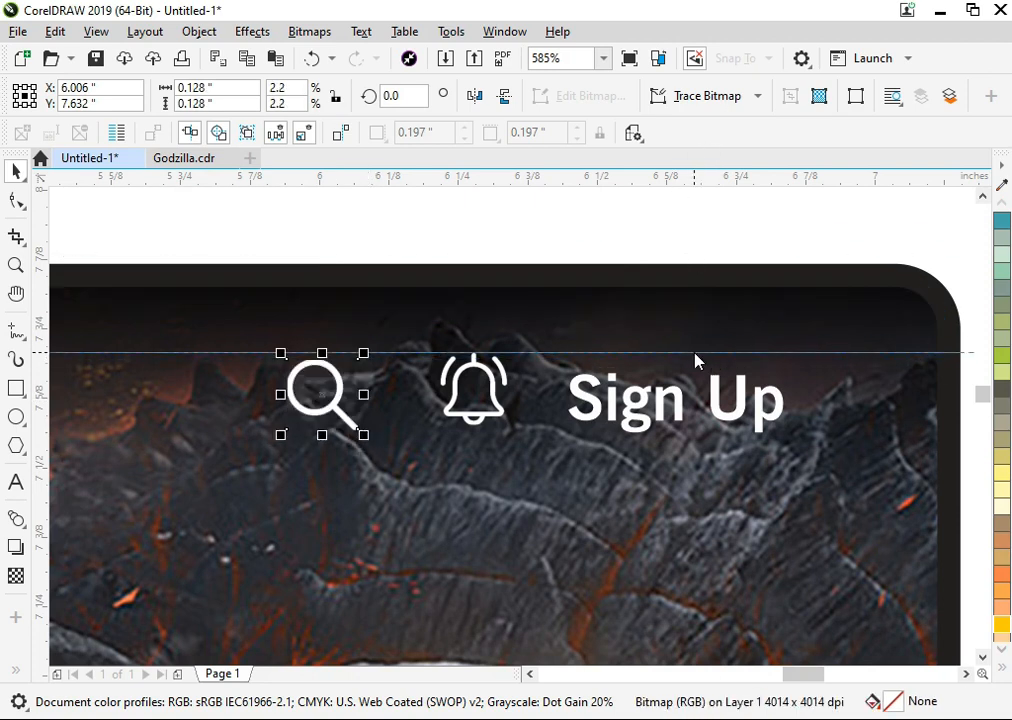
{"action": "left_click", "coordinate": [648, 403]}
{"action": "left_click", "coordinate": [358, 398]}
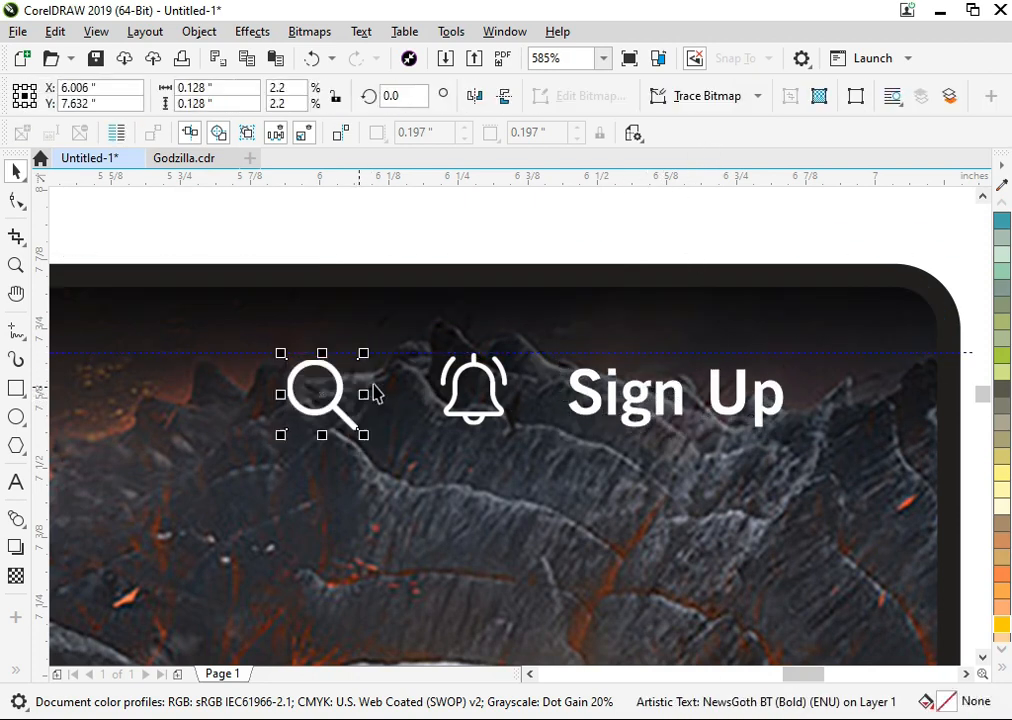